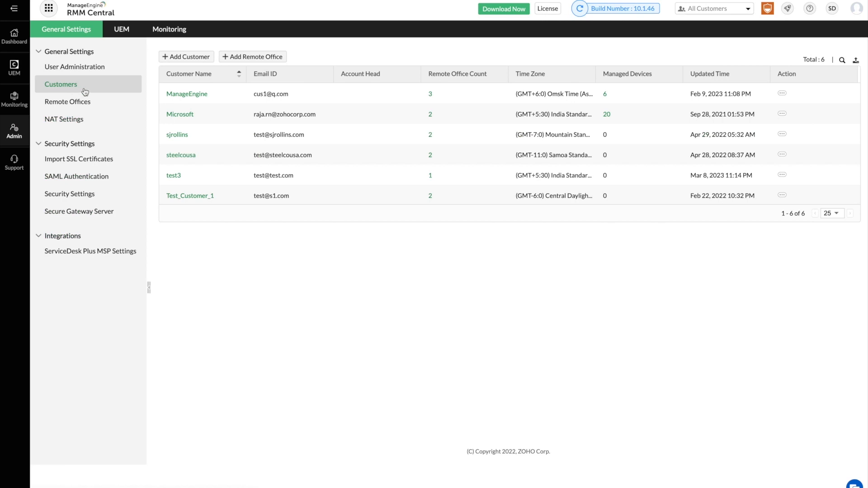
Start a new customer and scroll through the empty Add Customer form's fields.
{"action": "left_click", "coordinate": [179, 58]}
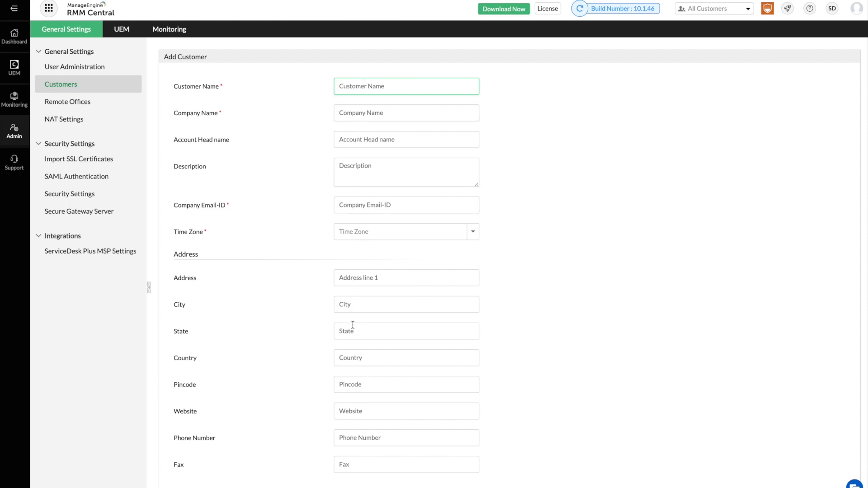
{"action": "scroll", "coordinate": [354, 317], "scroll_direction": "down", "scroll_amount": 2}
{"action": "scroll", "coordinate": [352, 313], "scroll_direction": "up", "scroll_amount": 2}
Begin a new remote office from the Remote Offices list, assigning it to ManageEngine.
{"action": "left_click", "coordinate": [108, 106]}
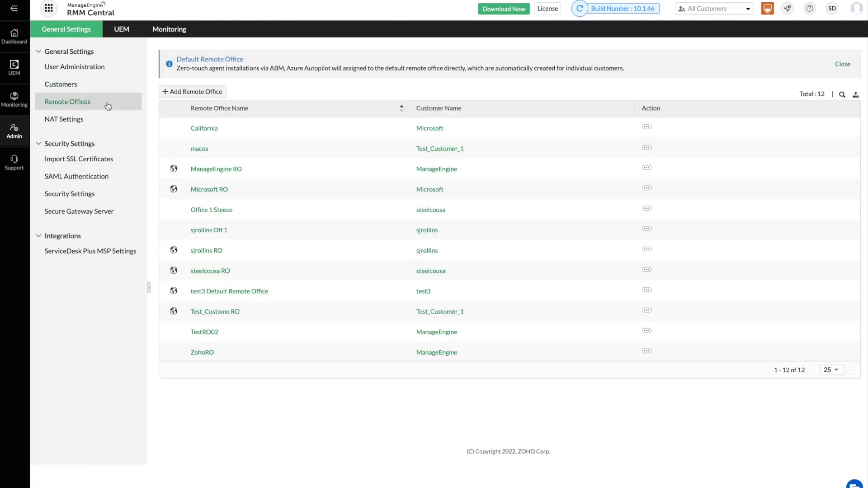
{"action": "left_click", "coordinate": [182, 93]}
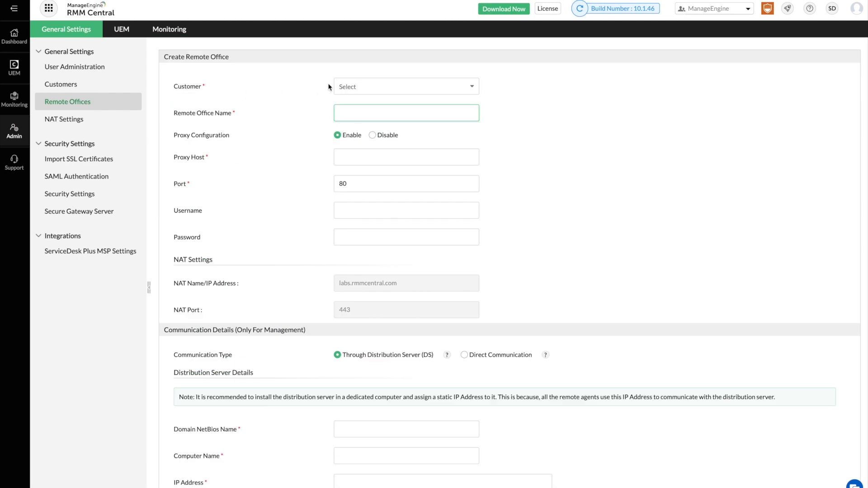
{"action": "left_click", "coordinate": [354, 86]}
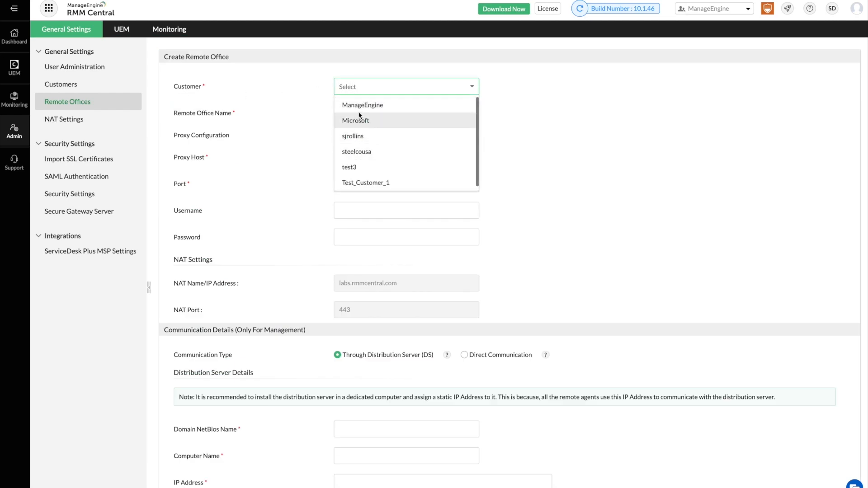
{"action": "left_click", "coordinate": [358, 105]}
{"action": "left_click", "coordinate": [356, 113]}
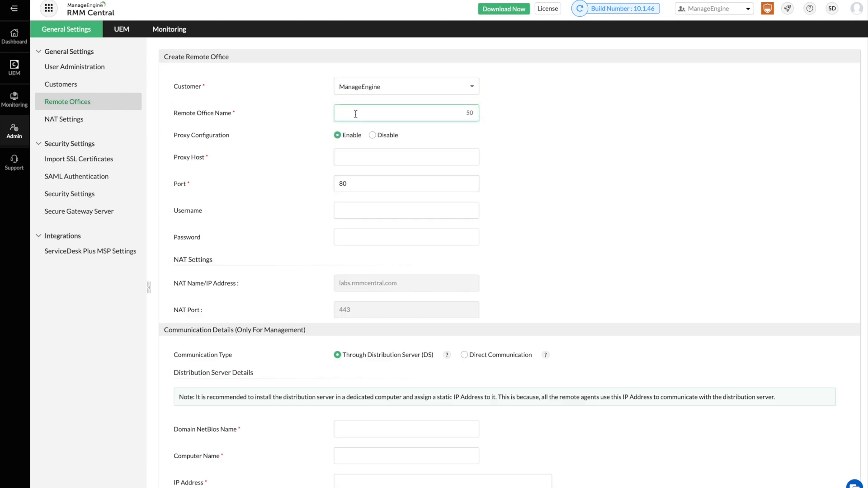
Disable proxy, choose Direct Communication and DefaultReplicationPolicy, then return to the list unsaved.
{"action": "left_click", "coordinate": [373, 135]}
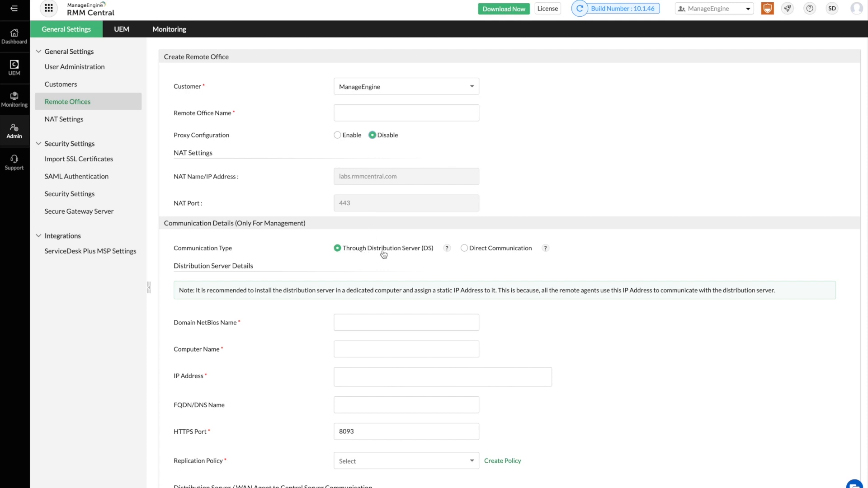
{"action": "left_click", "coordinate": [464, 248]}
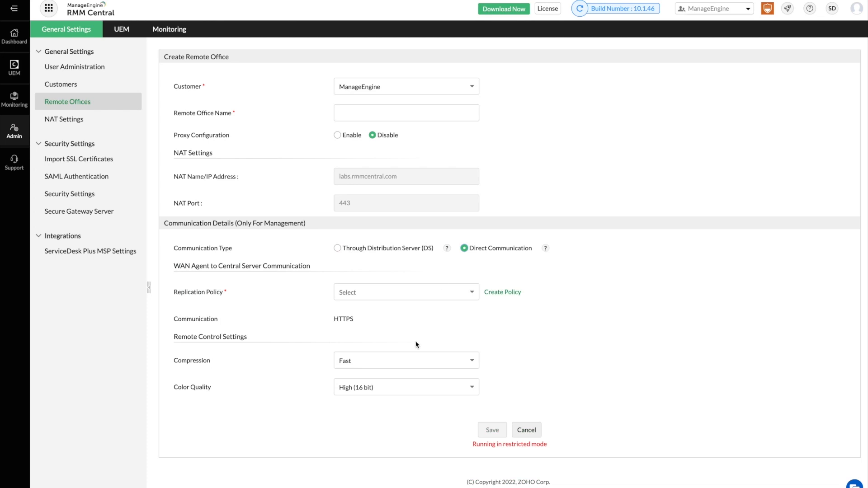
{"action": "left_click", "coordinate": [474, 297]}
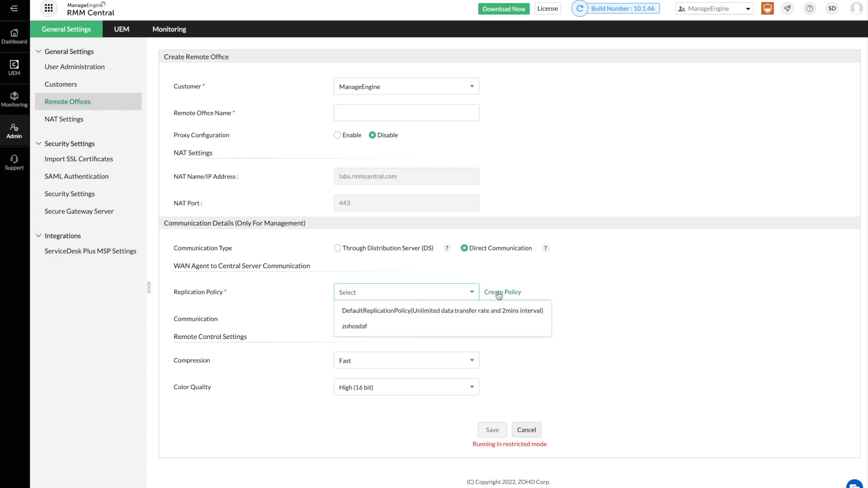
{"action": "left_click", "coordinate": [482, 313]}
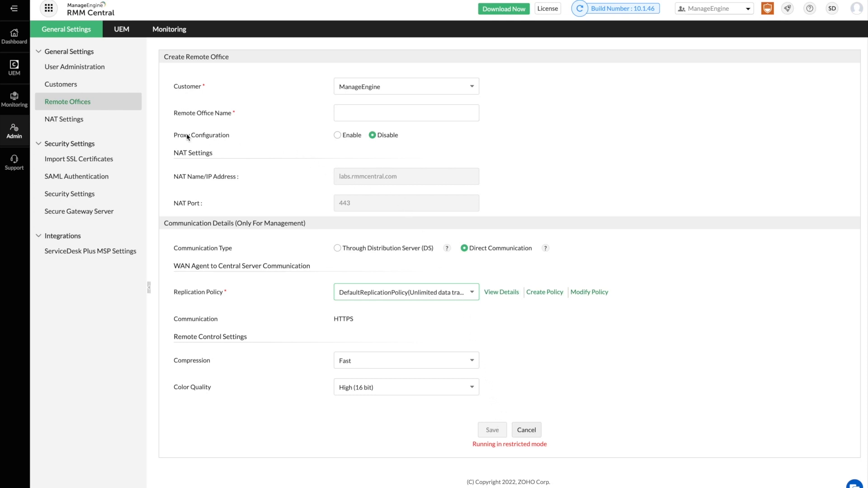
{"action": "left_click", "coordinate": [94, 105]}
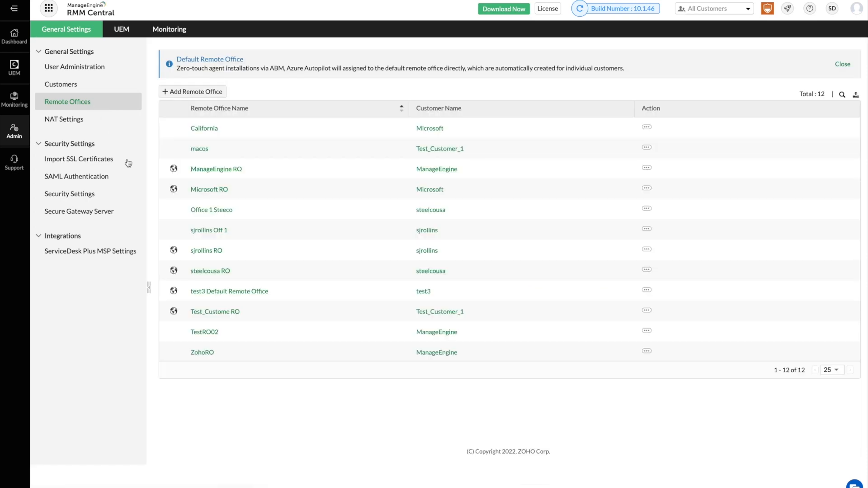
View the TestRO02 remote office summary, then open User Administration's list of 34 users.
{"action": "left_click", "coordinate": [203, 333]}
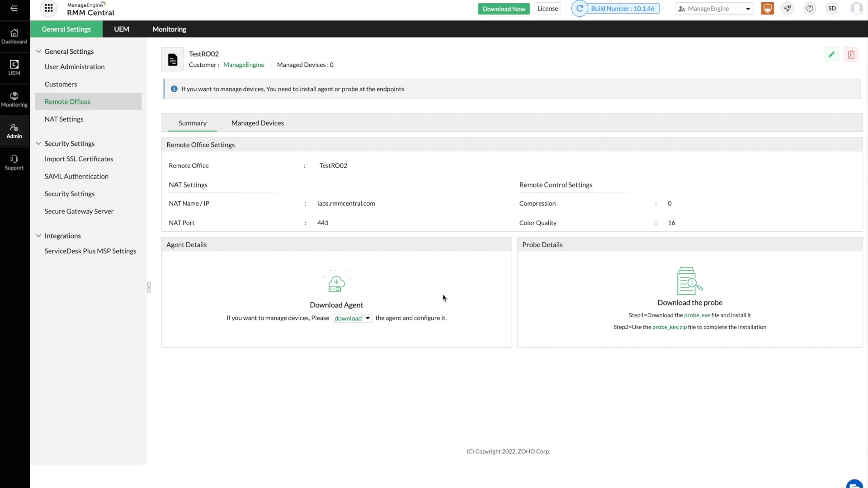
{"action": "left_click", "coordinate": [110, 75]}
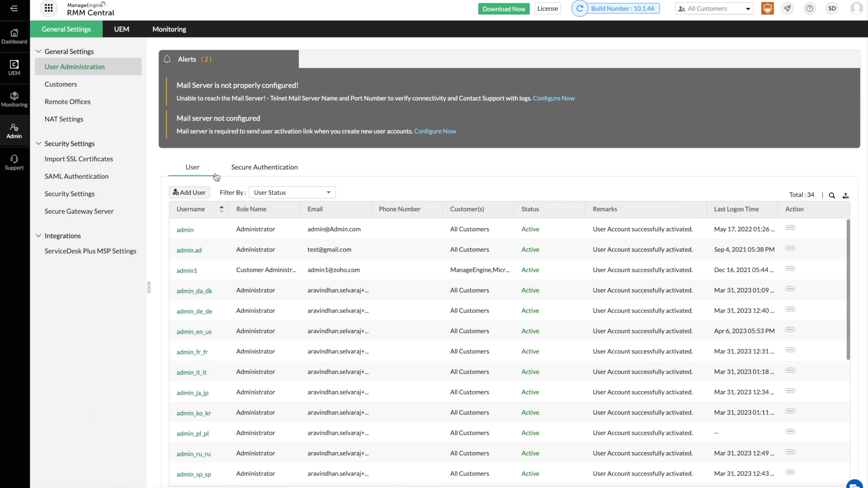
Review the Secure Authentication and Password Policy settings, then start a new user from the User tab.
{"action": "left_click", "coordinate": [251, 174]}
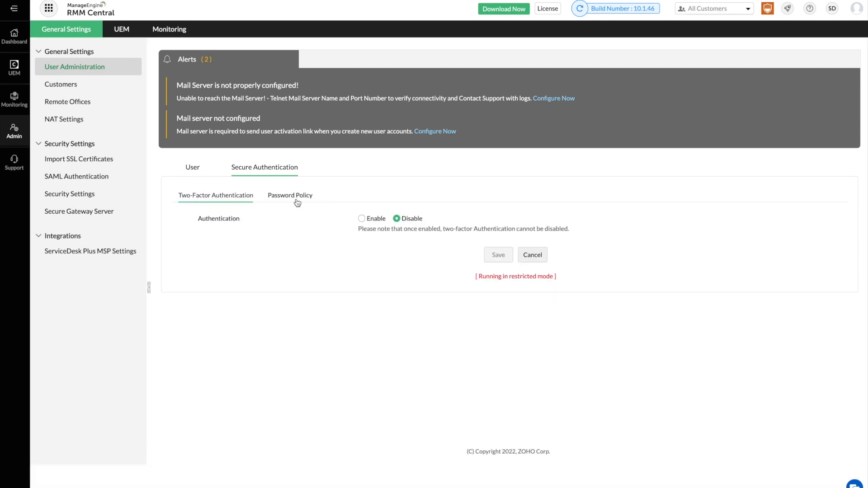
{"action": "left_click", "coordinate": [295, 199]}
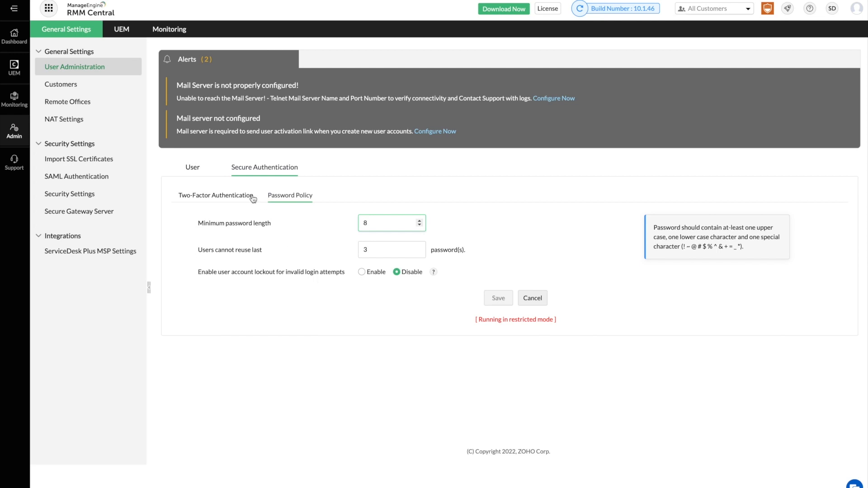
{"action": "left_click", "coordinate": [199, 170]}
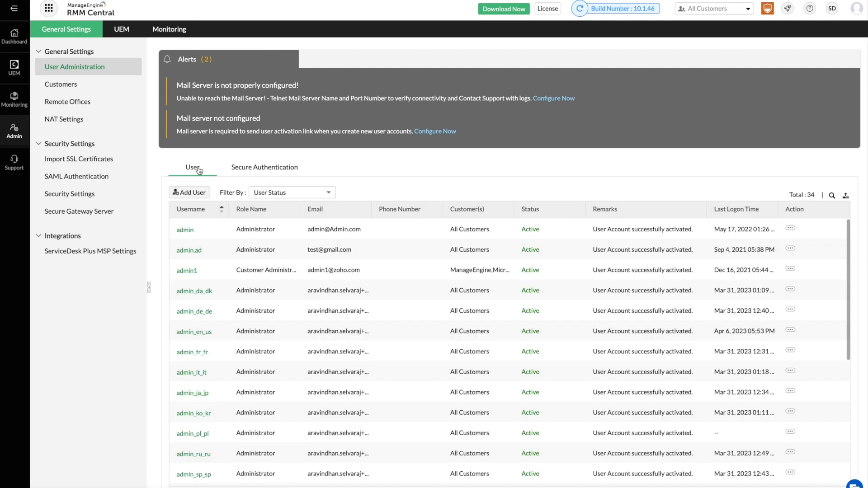
{"action": "left_click", "coordinate": [194, 193]}
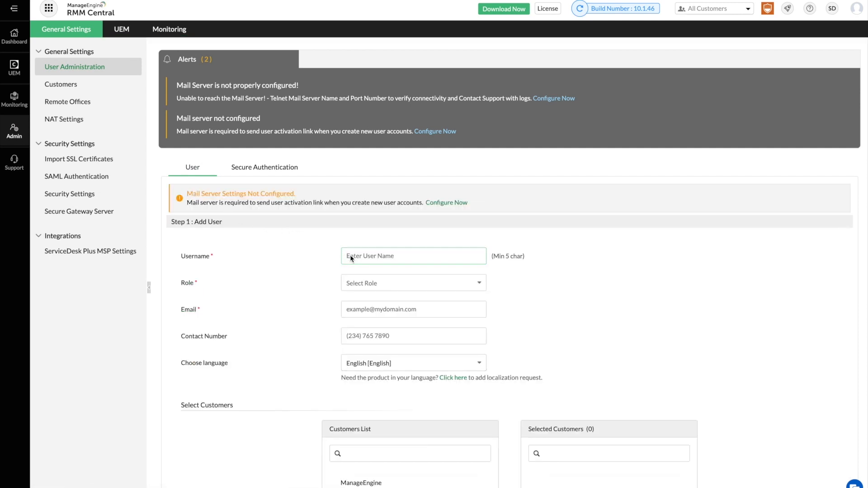
Make the new user a Customer Administrator with ManageEngine as a selected customer.
{"action": "left_click", "coordinate": [362, 283]}
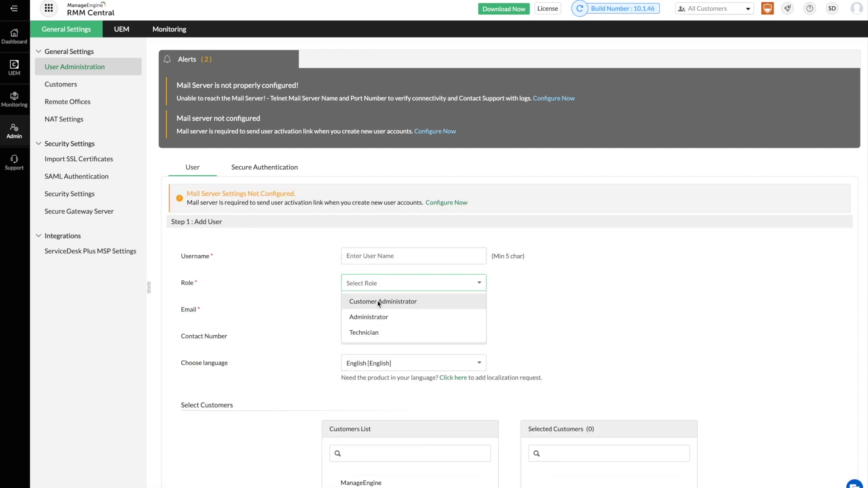
{"action": "left_click", "coordinate": [378, 299]}
{"action": "scroll", "coordinate": [395, 345], "scroll_direction": "down", "scroll_amount": 1}
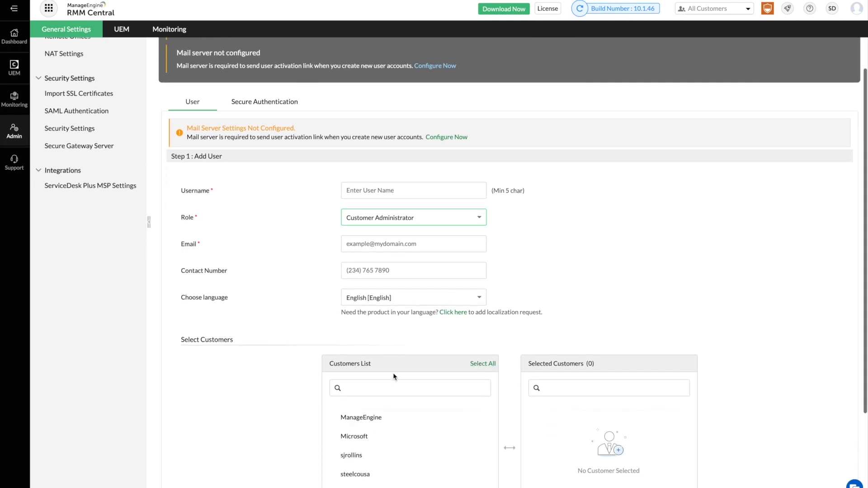
{"action": "left_click", "coordinate": [392, 419]}
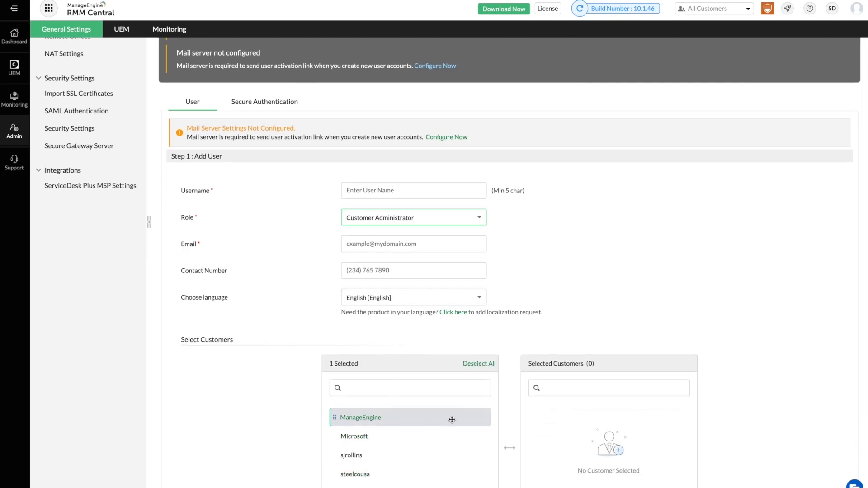
{"action": "left_click_drag", "start_coordinate": [450, 419], "coordinate": [596, 419]}
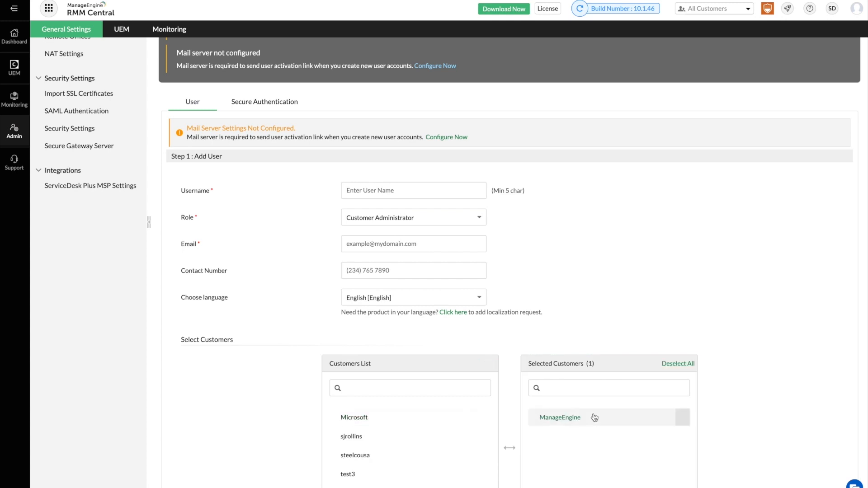
Switch the new user's role to Administrator, then to Technician, confirming each change.
{"action": "left_click", "coordinate": [441, 218]}
{"action": "left_click", "coordinate": [428, 251]}
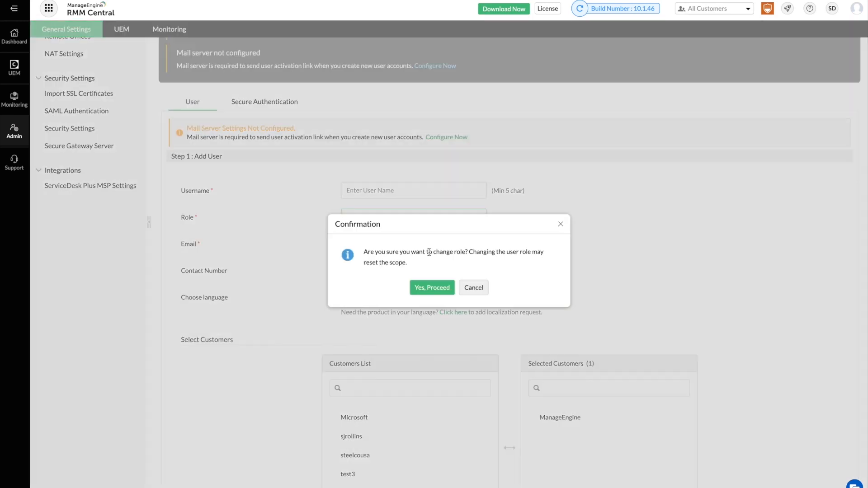
{"action": "left_click", "coordinate": [430, 287]}
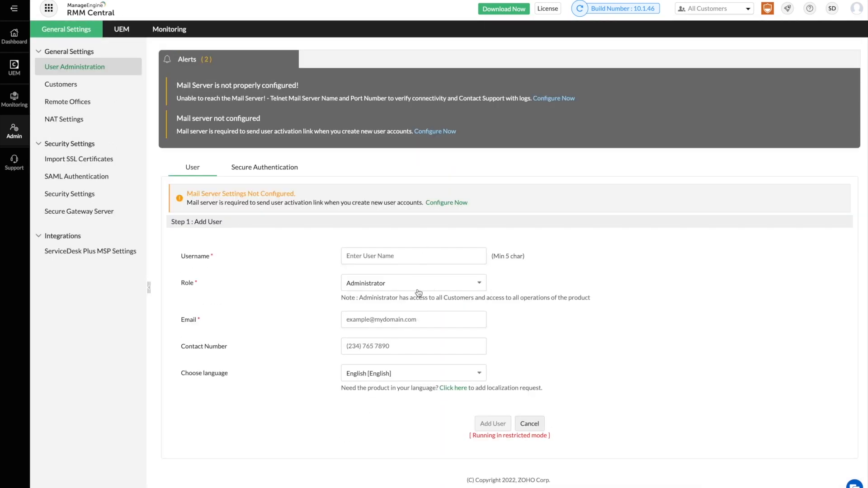
{"action": "left_click", "coordinate": [418, 292]}
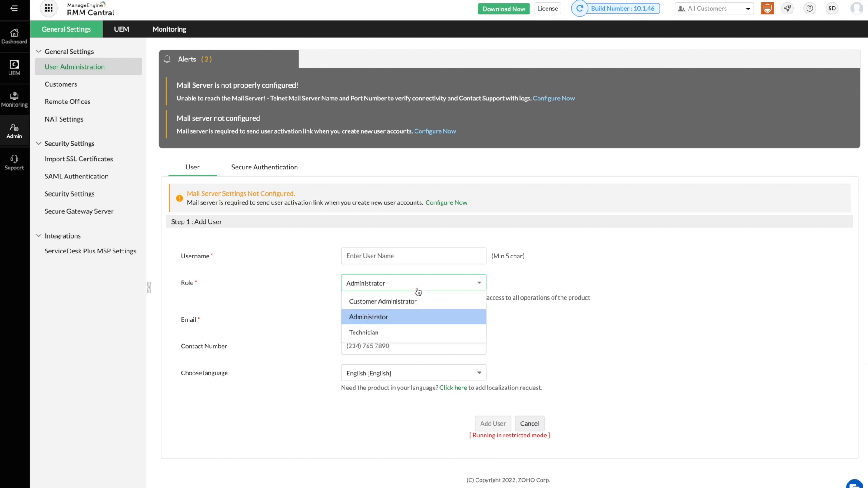
{"action": "left_click", "coordinate": [410, 333]}
{"action": "left_click", "coordinate": [425, 291]}
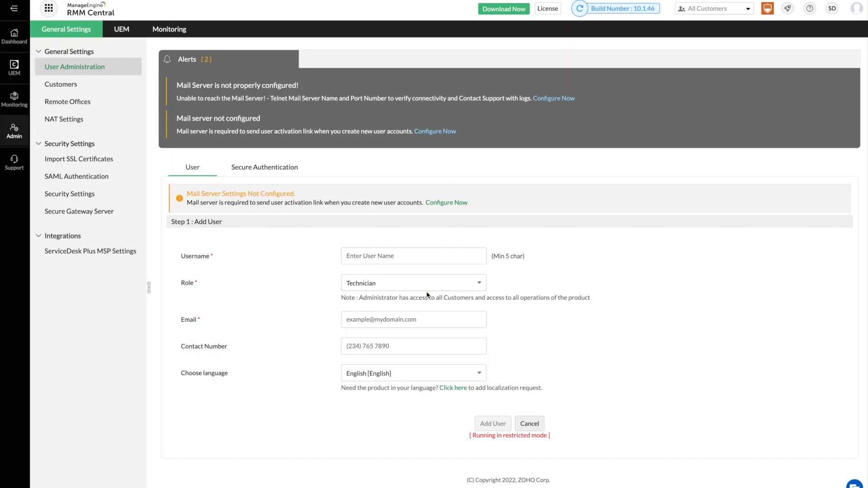
{"action": "scroll", "coordinate": [429, 334], "scroll_direction": "down", "scroll_amount": 2}
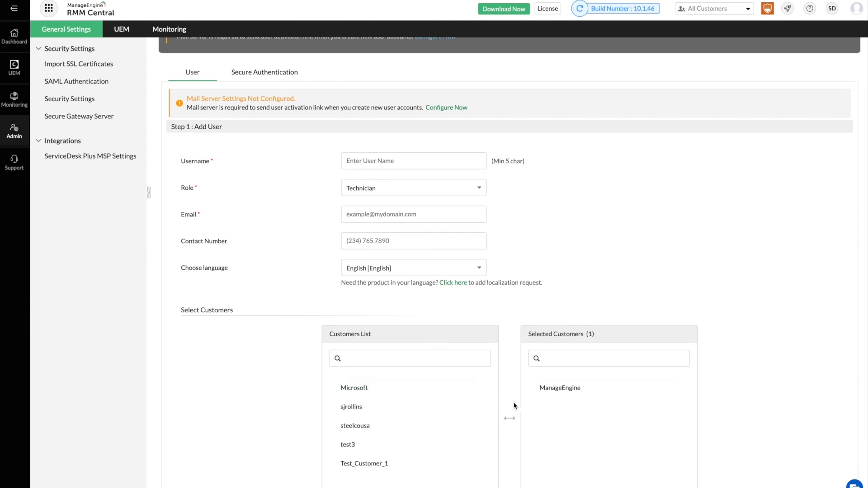
{"action": "scroll", "coordinate": [488, 418], "scroll_direction": "up", "scroll_amount": 1}
{"action": "scroll", "coordinate": [489, 419], "scroll_direction": "up", "scroll_amount": 3}
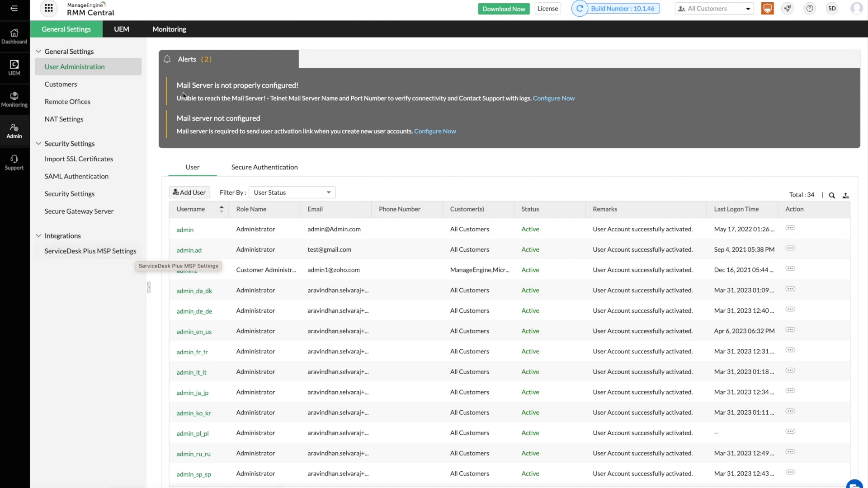
Glance at the probe details, then scope the monitoring settings to the ManageEngine customer.
{"action": "left_click", "coordinate": [174, 34]}
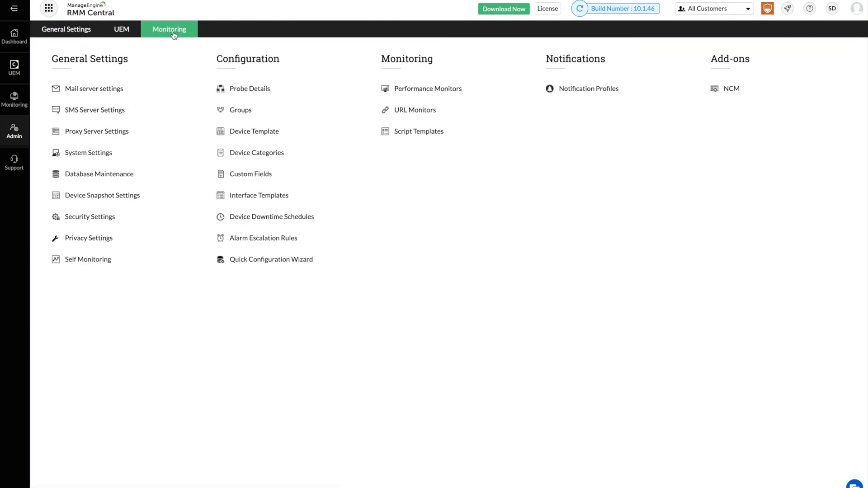
{"action": "left_click", "coordinate": [253, 88]}
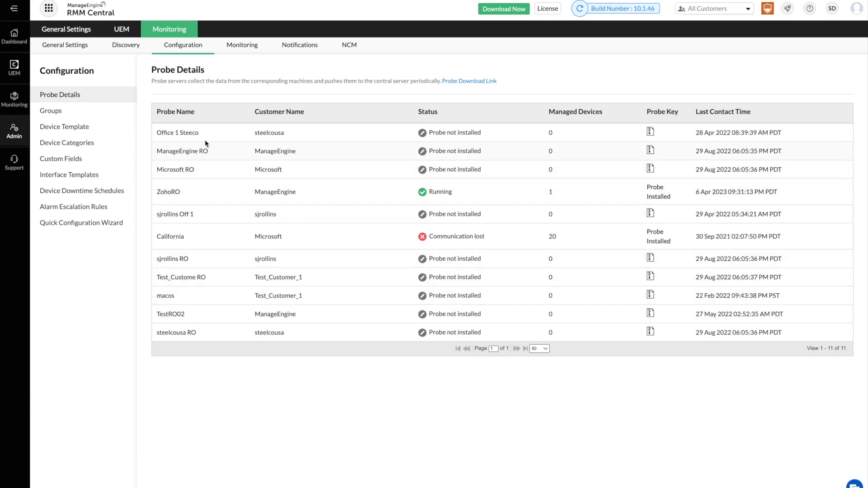
{"action": "left_click", "coordinate": [165, 31]}
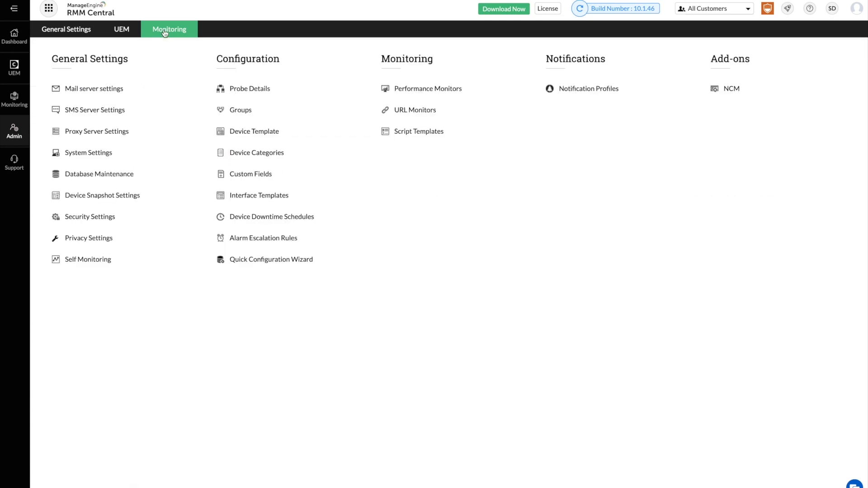
{"action": "left_click", "coordinate": [723, 10]}
{"action": "left_click", "coordinate": [707, 66]}
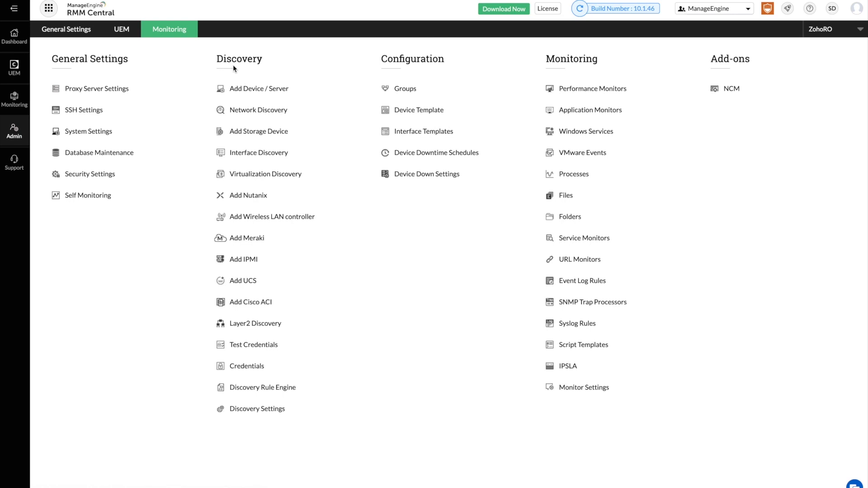
Start a new credential on the Credentials page and browse the available credential types.
{"action": "left_click", "coordinate": [234, 366]}
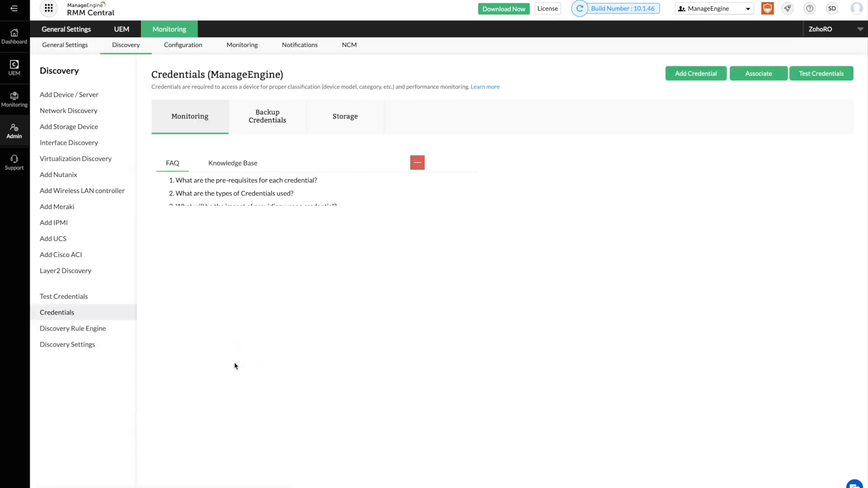
{"action": "left_click", "coordinate": [680, 74]}
{"action": "left_click", "coordinate": [601, 128]}
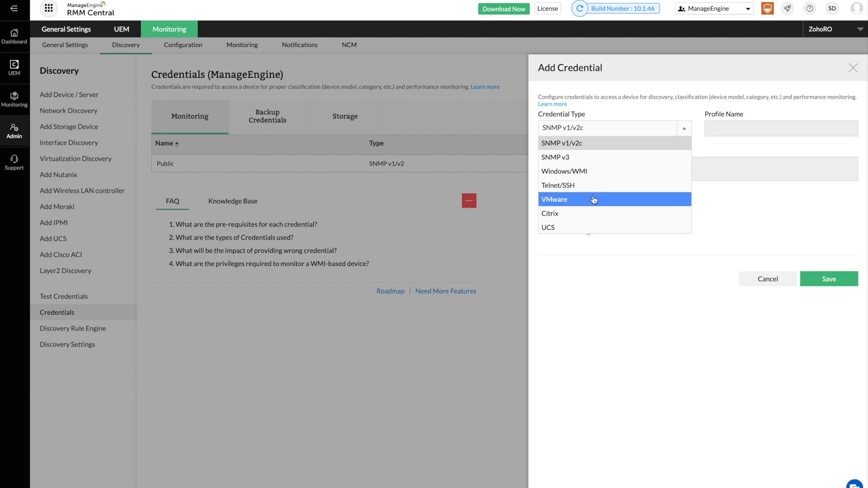
{"action": "scroll", "coordinate": [595, 201], "scroll_direction": "down", "scroll_amount": 3}
{"action": "scroll", "coordinate": [594, 201], "scroll_direction": "up", "scroll_amount": 3}
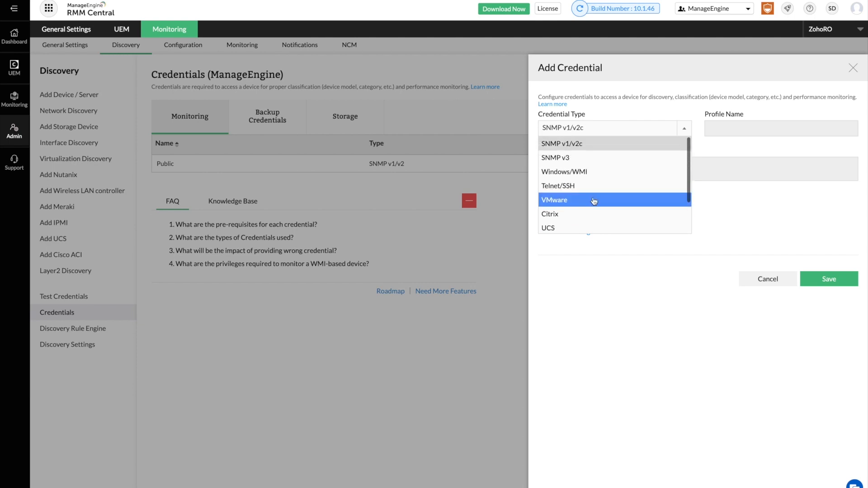
{"action": "left_click", "coordinate": [709, 209]}
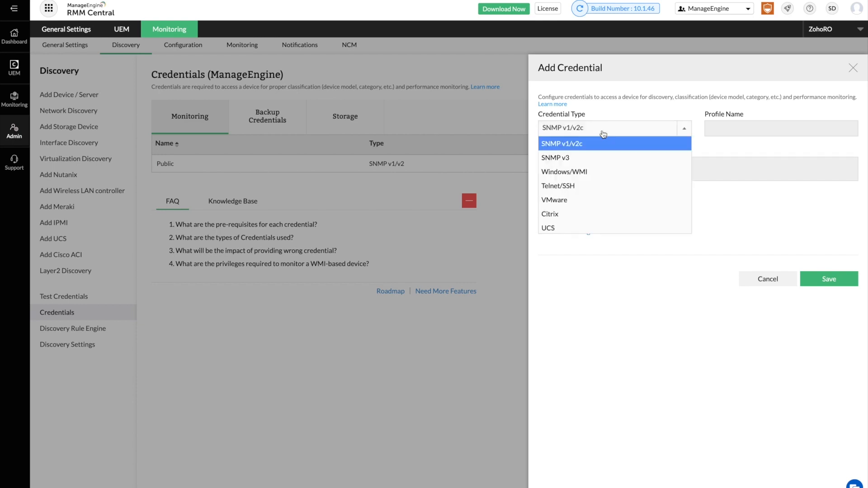
Set the credential type to SNMP v3, discard the form, and go to Network Discovery.
{"action": "left_click", "coordinate": [594, 158]}
{"action": "left_click", "coordinate": [595, 295]}
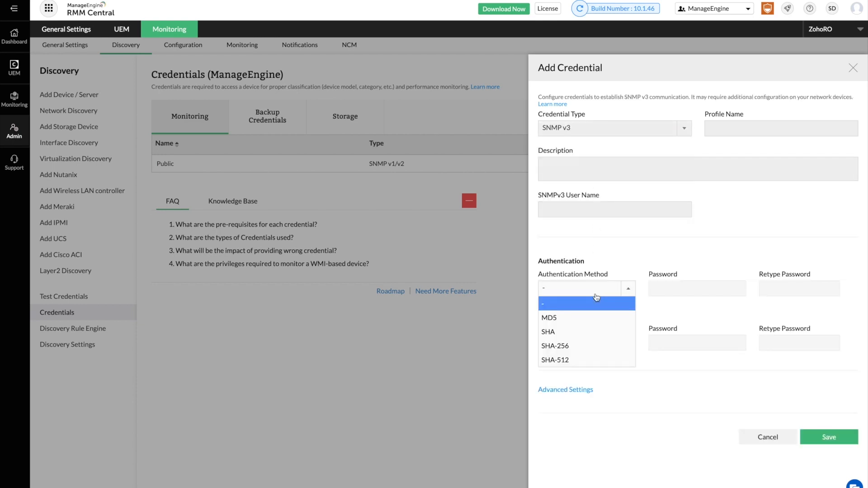
{"action": "left_click", "coordinate": [596, 298]}
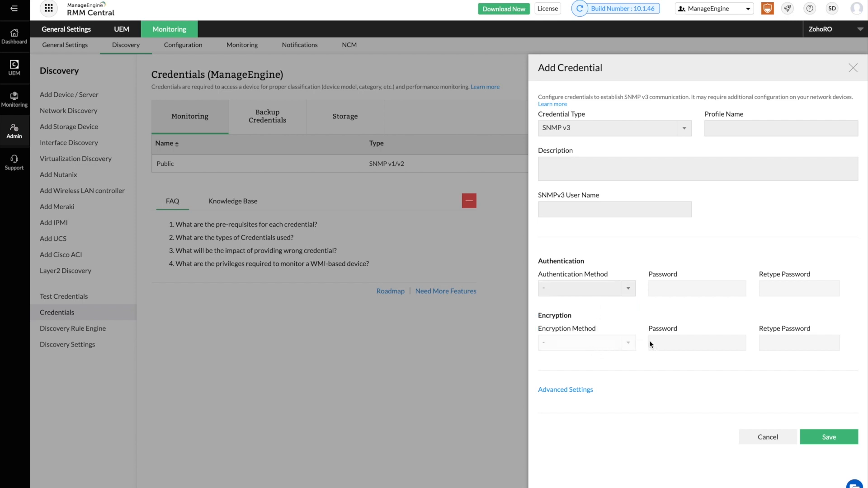
{"action": "left_click", "coordinate": [814, 441]}
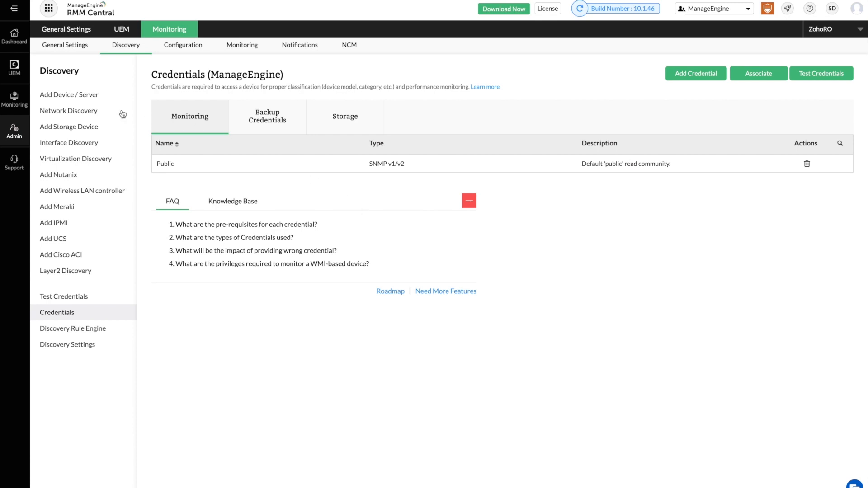
{"action": "left_click", "coordinate": [93, 113]}
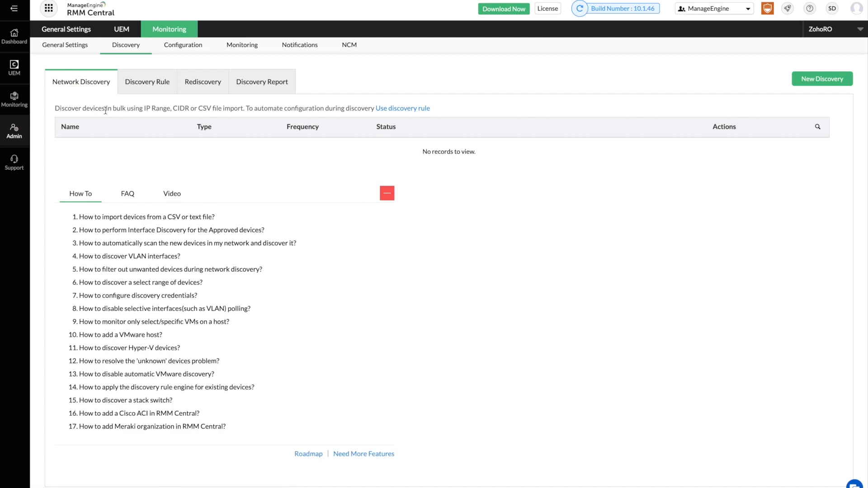
Name a new discovery 'Branch Office Devices' and compare the subnet, Active Directory and CSV options.
{"action": "left_click", "coordinate": [814, 80]}
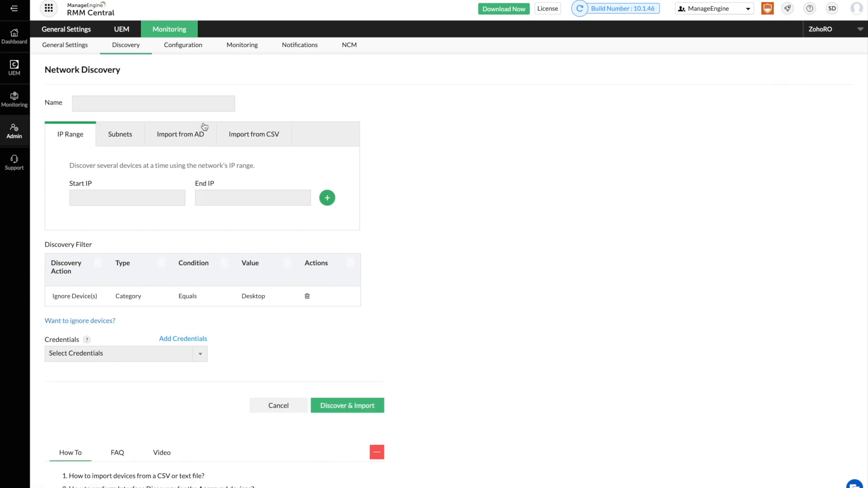
{"action": "left_click", "coordinate": [89, 106]}
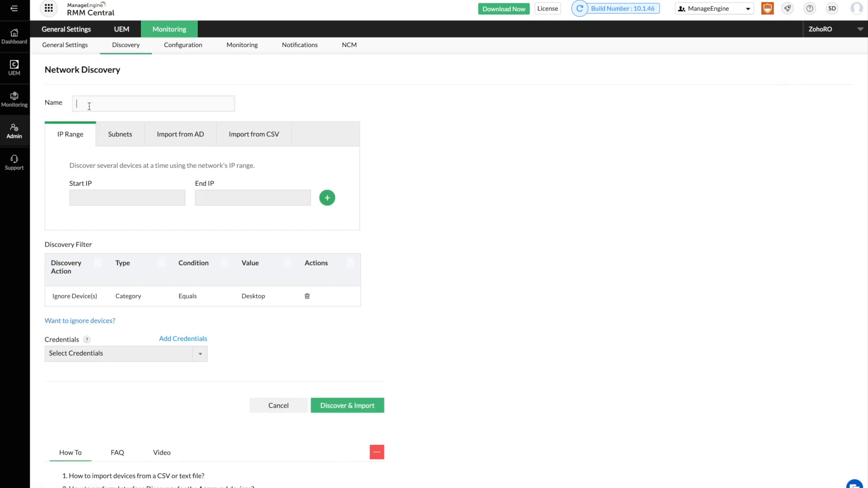
{"action": "type", "text": "Branch Office Devices"}
{"action": "left_click", "coordinate": [120, 140]}
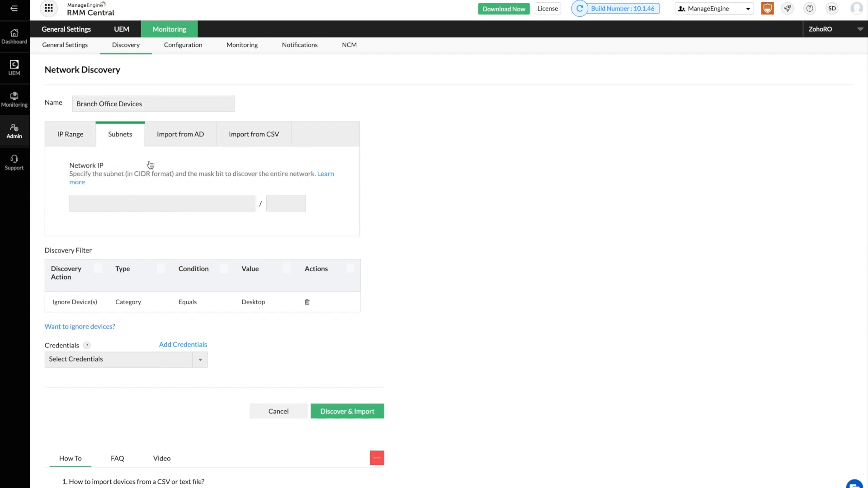
{"action": "left_click", "coordinate": [180, 136]}
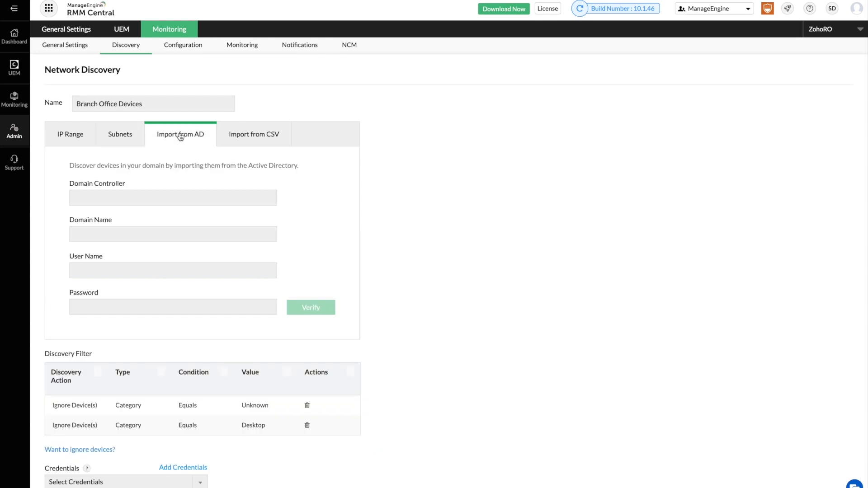
{"action": "left_click", "coordinate": [235, 135]}
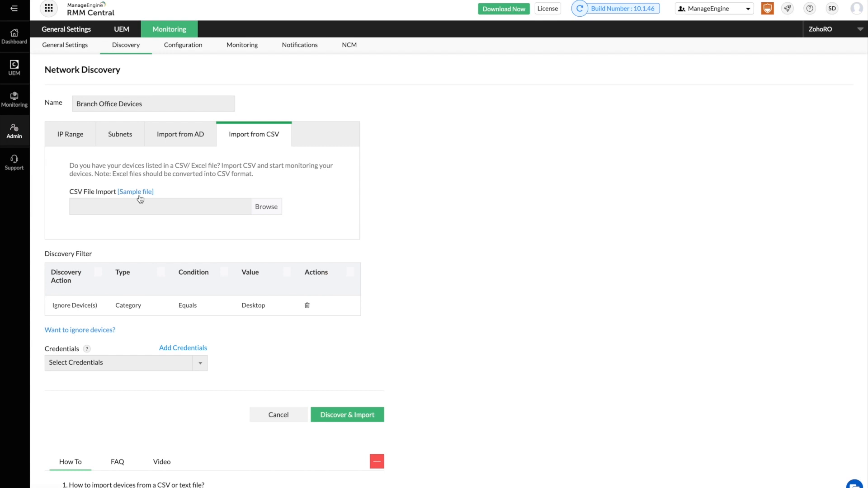
{"action": "left_click", "coordinate": [67, 135]}
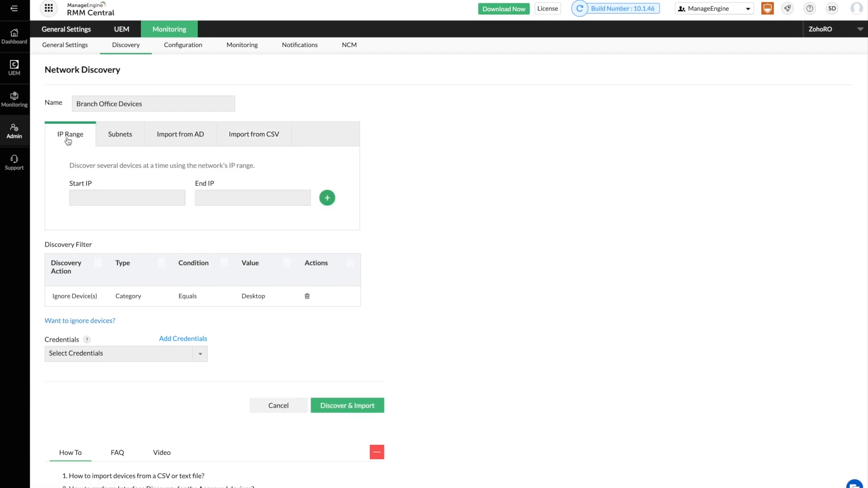
Enter the IP range 192.168.2.10 to 192.168.2.200 and add another range row.
{"action": "left_click", "coordinate": [83, 194]}
{"action": "type", "text": "192.168"}
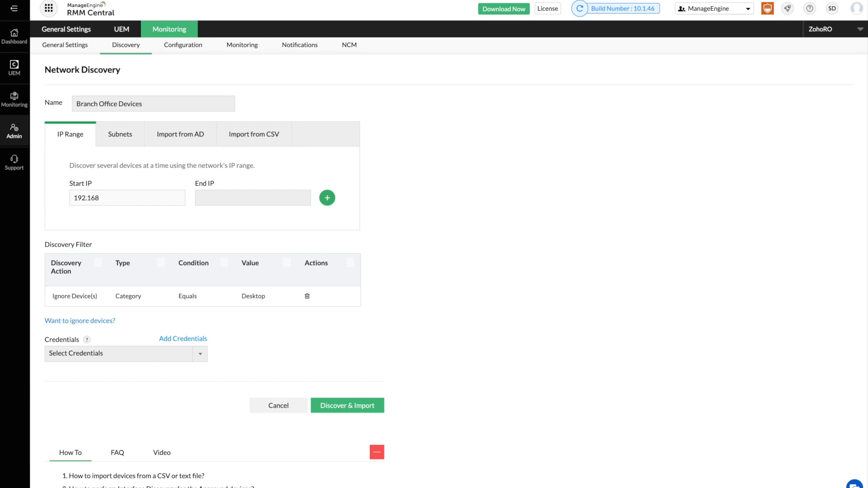
{"action": "type", "text": ".2.10"}
{"action": "left_click", "coordinate": [254, 200]}
{"action": "type", "text": "19"}
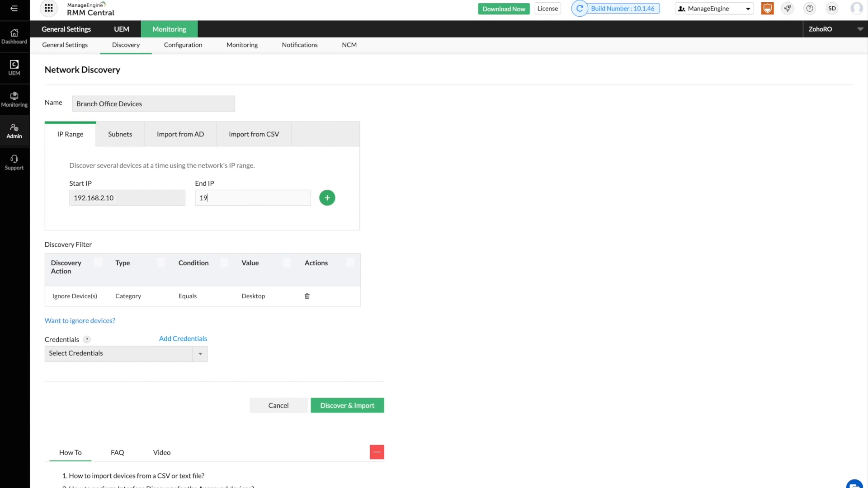
{"action": "type", "text": "2.168.2.200"}
{"action": "left_click", "coordinate": [327, 197]}
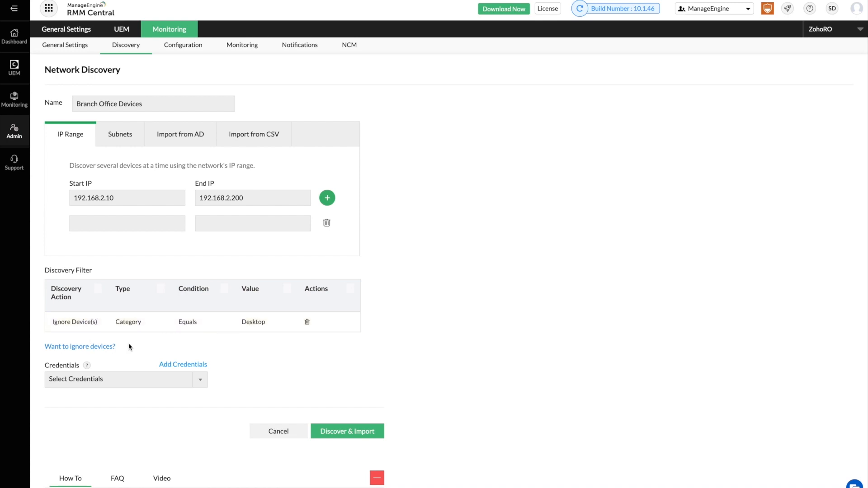
Add an IP exclusion filter with a start IP beginning '19'.
{"action": "left_click", "coordinate": [97, 347]}
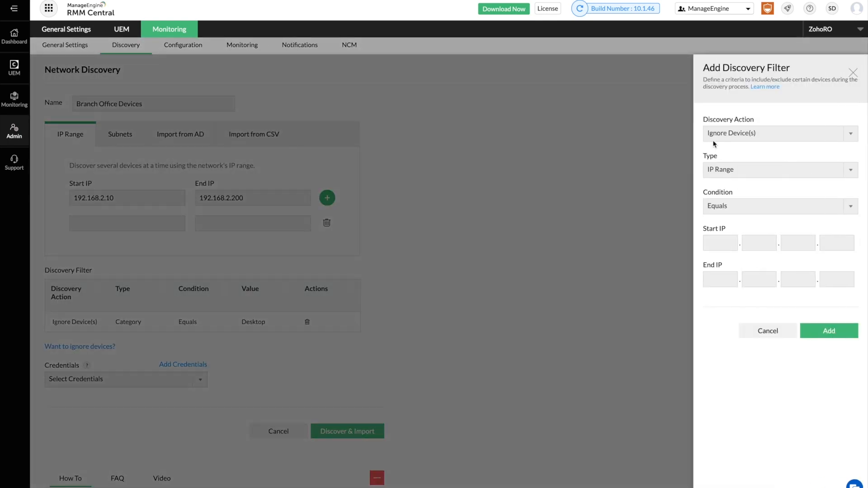
{"action": "left_click", "coordinate": [714, 237]}
{"action": "type", "text": "192"}
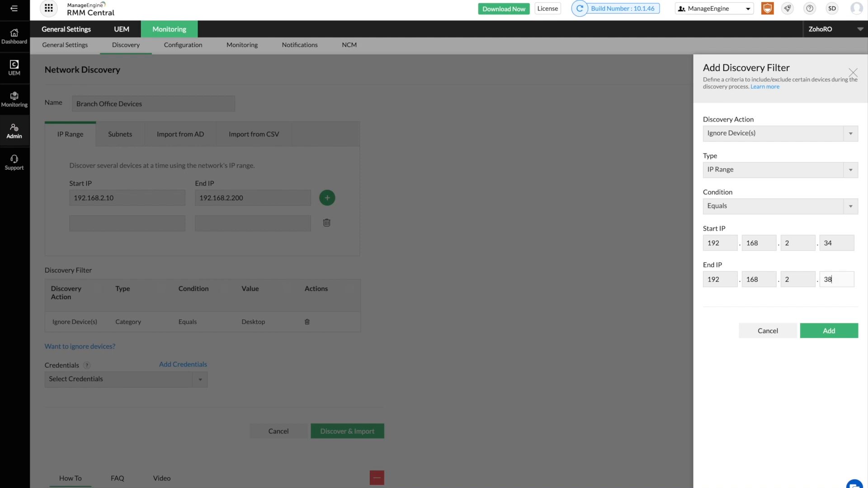
{"action": "left_click", "coordinate": [827, 330]}
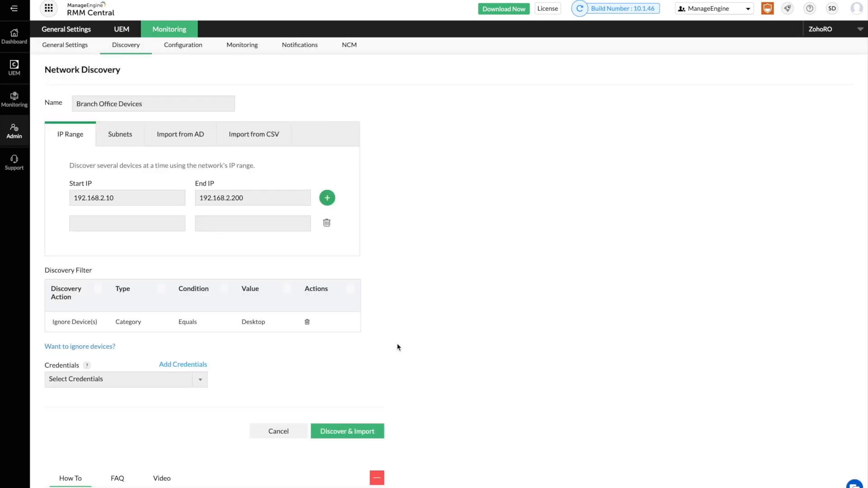
Select the Public SNMP v1/v2 credential for the discovery.
{"action": "left_click", "coordinate": [160, 378]}
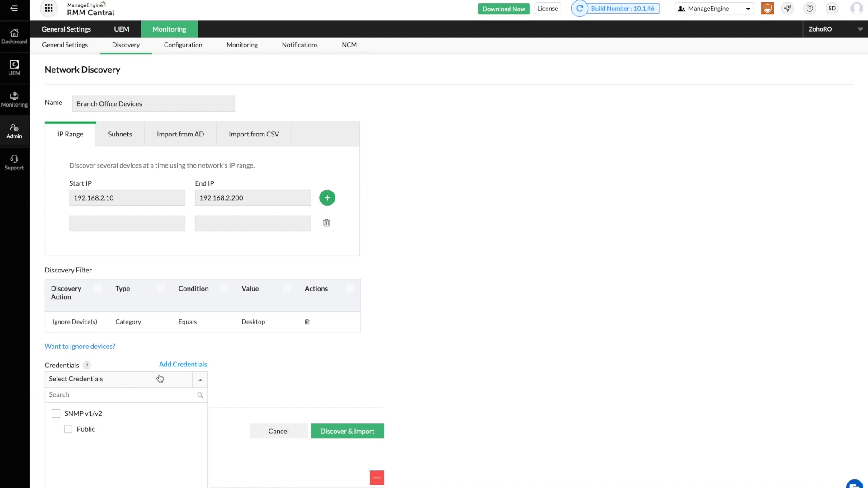
{"action": "left_click", "coordinate": [57, 415]}
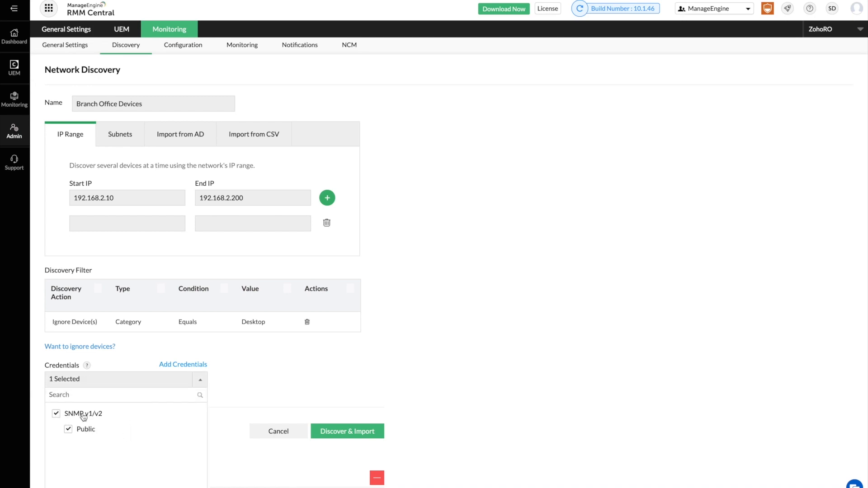
{"action": "left_click", "coordinate": [356, 408]}
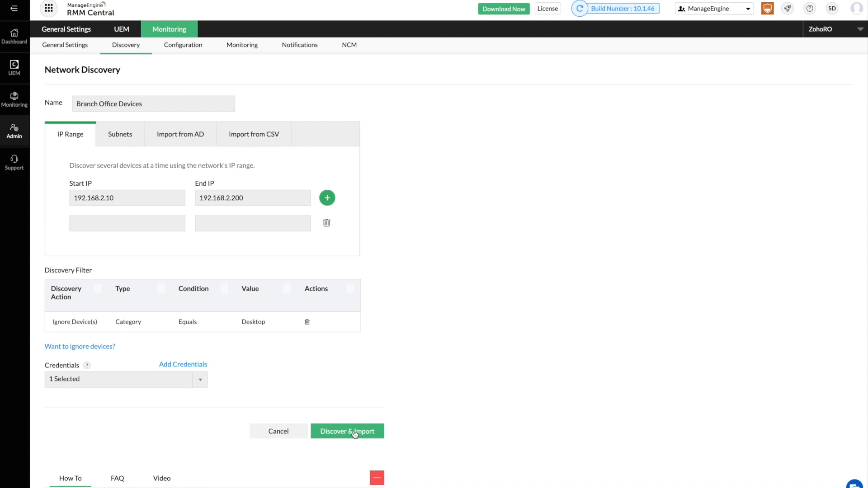
{"action": "mouse_move", "coordinate": [168, 34]}
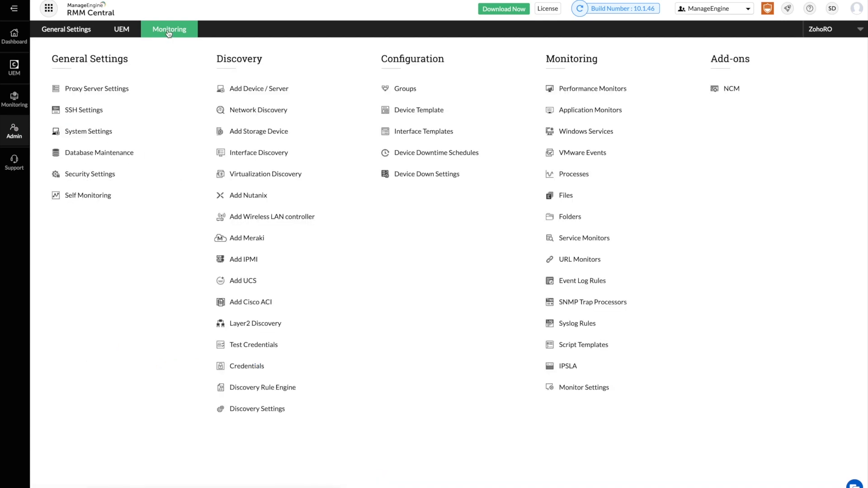
Open labs.rmmcentral.com from the device inventory and list its five suspended WMI performance monitors.
{"action": "left_click", "coordinate": [12, 100]}
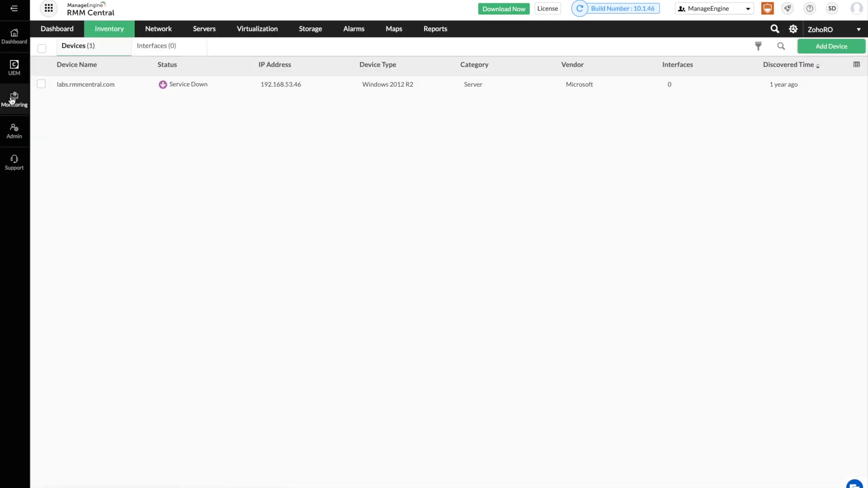
{"action": "left_click", "coordinate": [82, 85]}
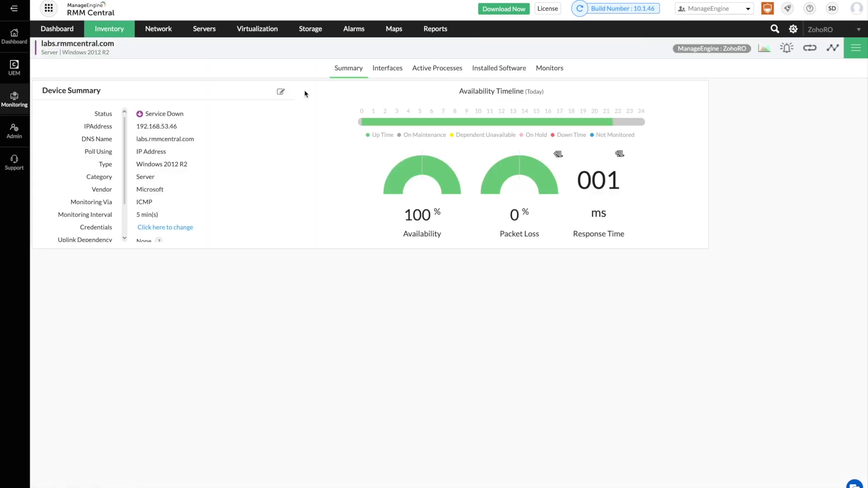
{"action": "scroll", "coordinate": [173, 177], "scroll_direction": "down", "scroll_amount": 4}
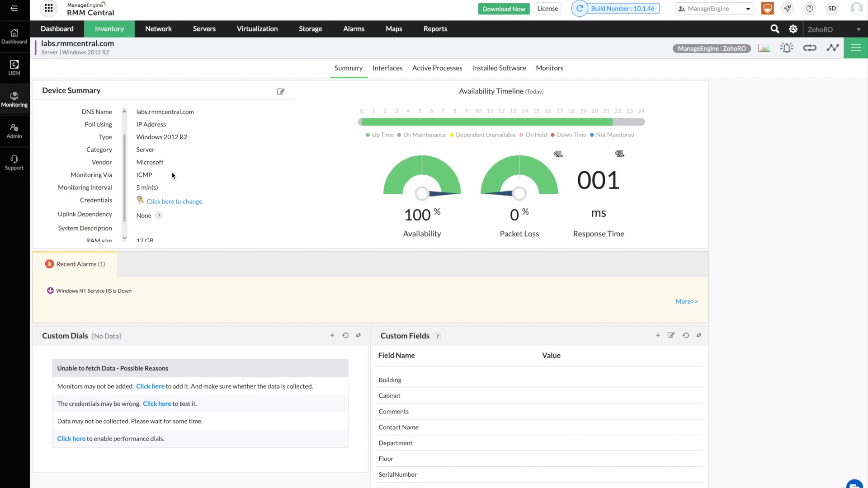
{"action": "scroll", "coordinate": [477, 165], "scroll_direction": "up", "scroll_amount": 1}
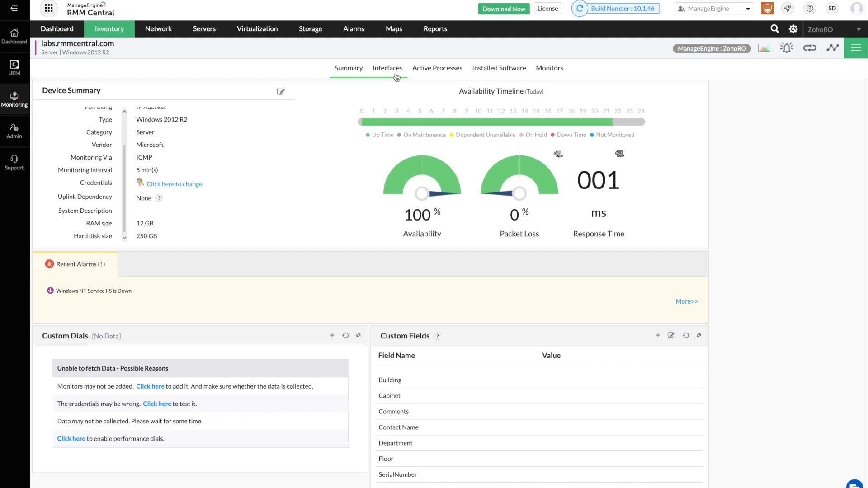
{"action": "left_click", "coordinate": [544, 72]}
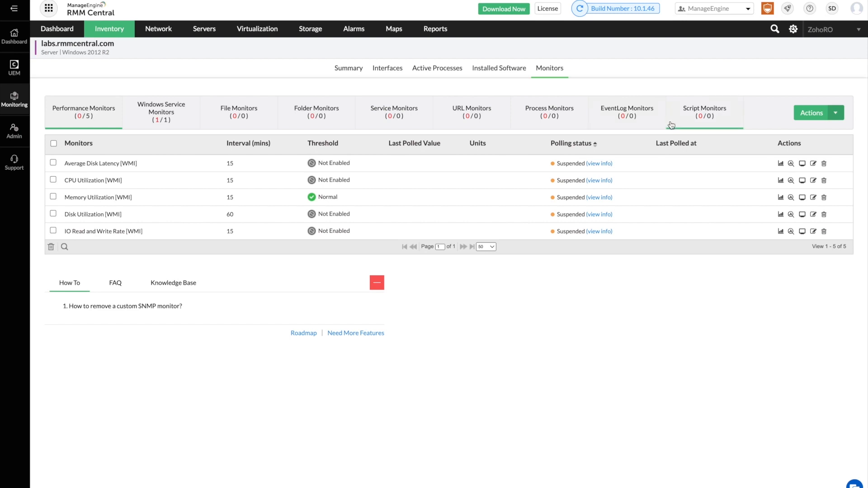
{"action": "left_click", "coordinate": [15, 131]}
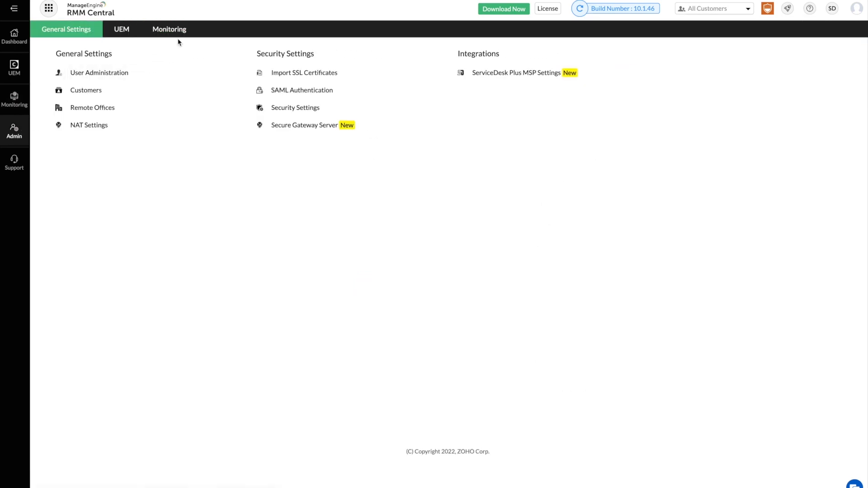
Switch to the Monitoring admin settings and choose Interface Discovery under Discovery.
{"action": "left_click", "coordinate": [184, 36]}
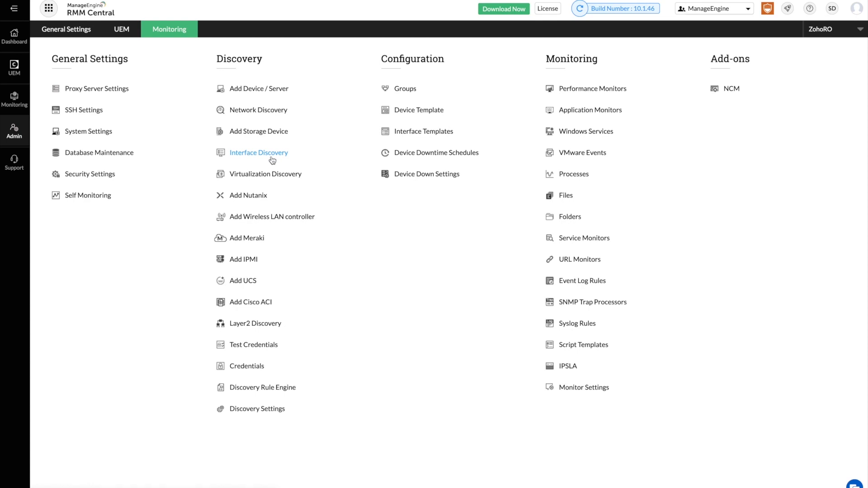
{"action": "left_click", "coordinate": [248, 154]}
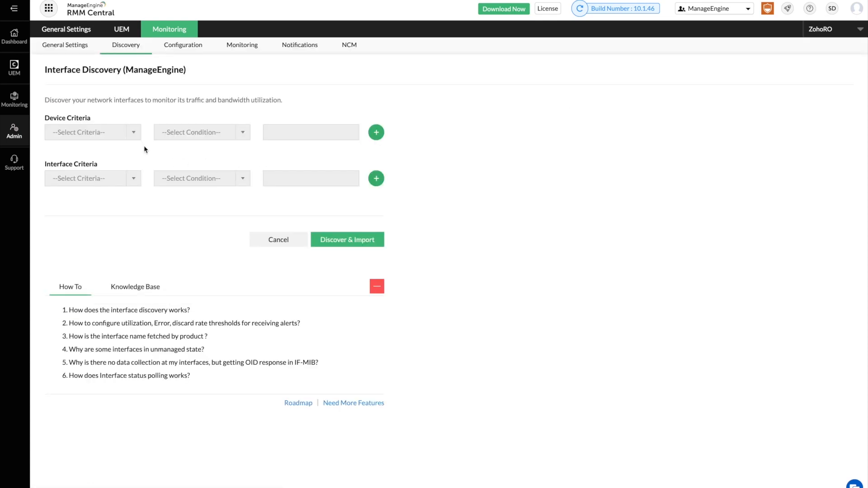
Set the device criteria to Category equals Router.
{"action": "left_click", "coordinate": [132, 132]}
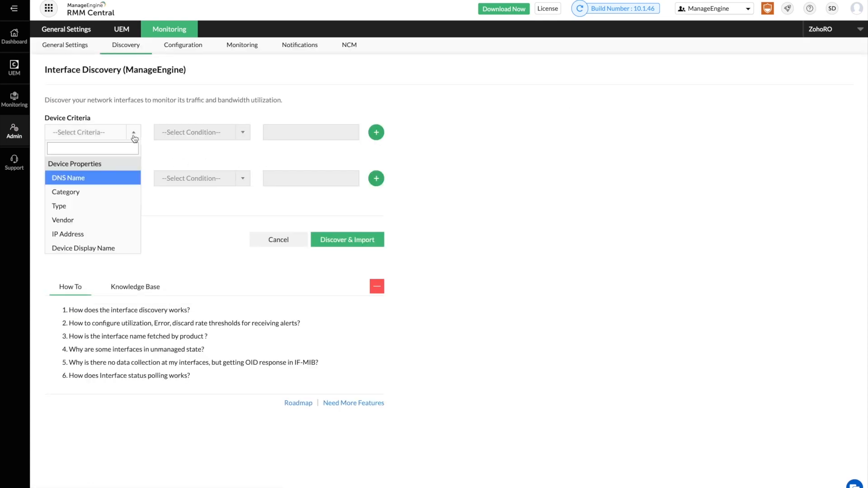
{"action": "left_click", "coordinate": [111, 195]}
{"action": "left_click", "coordinate": [273, 132]}
{"action": "type", "text": "Router"}
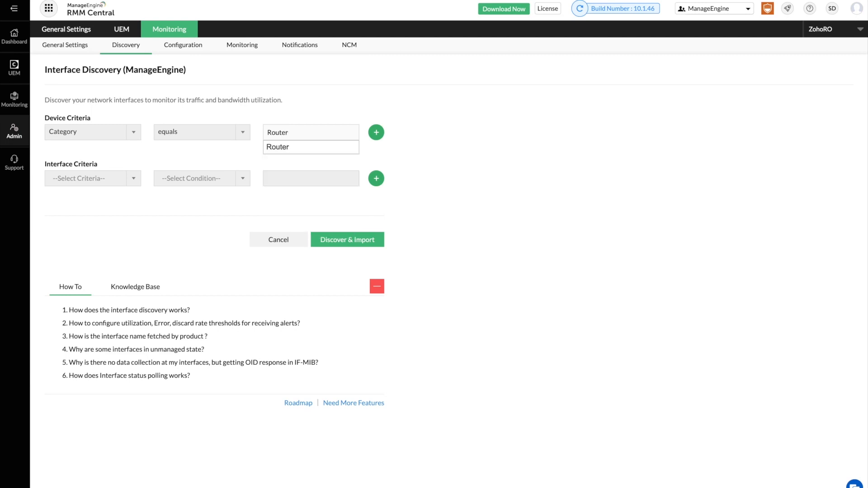
{"action": "left_click", "coordinate": [268, 148]}
Add interface rules: Interface Type equals Ethernet, AdminStatus = Up and OperStatus = Up.
{"action": "left_click", "coordinate": [133, 179]}
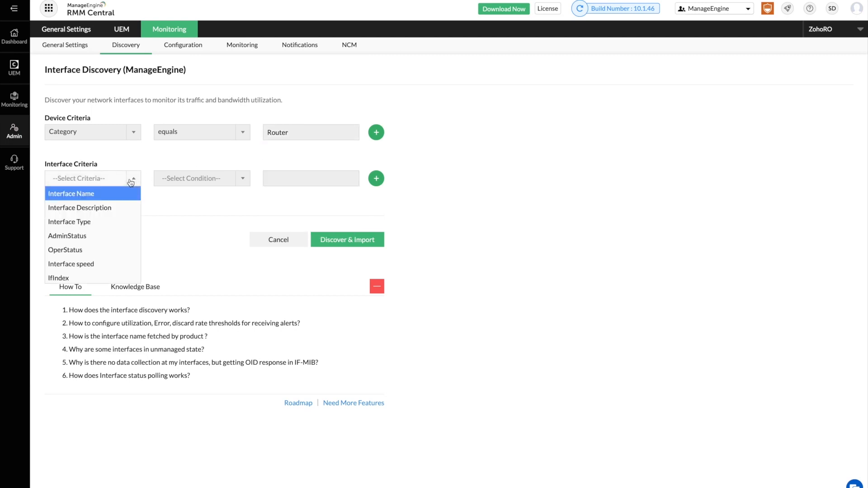
{"action": "left_click", "coordinate": [113, 222]}
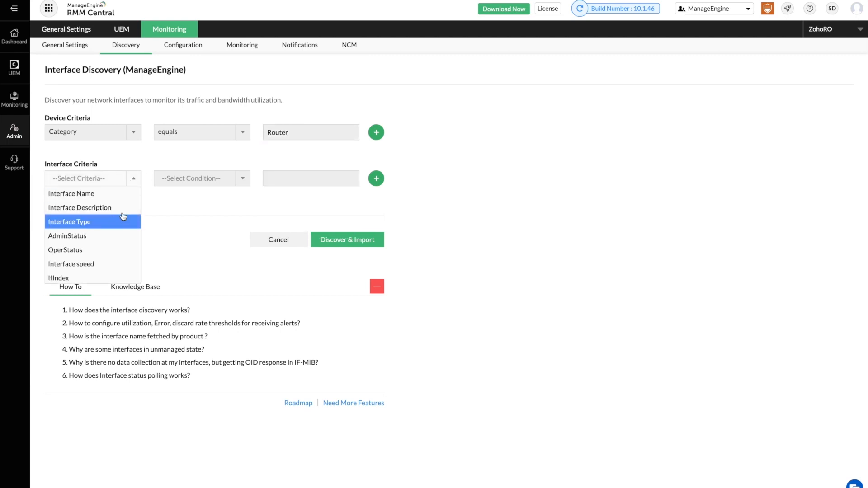
{"action": "left_click", "coordinate": [290, 181]}
{"action": "type", "text": "Ethernet"}
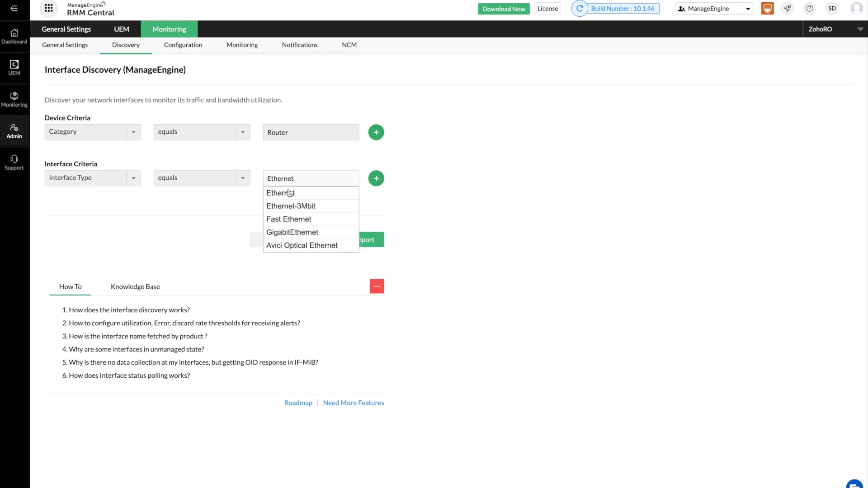
{"action": "left_click", "coordinate": [289, 193]}
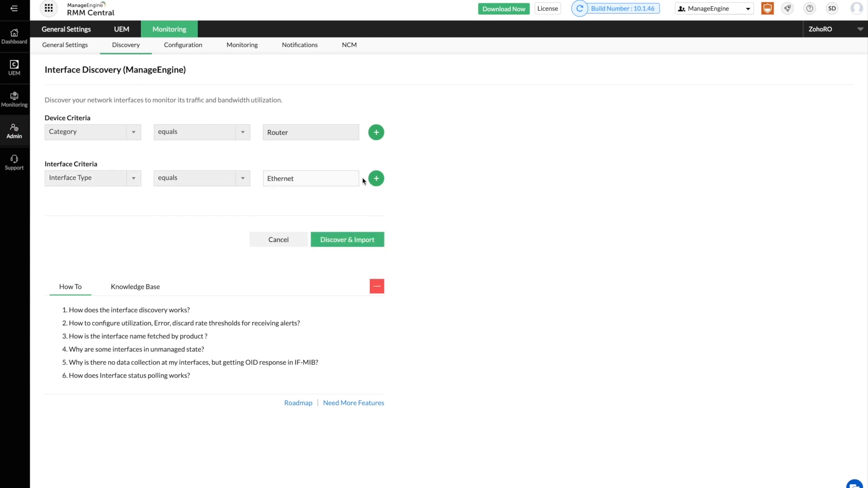
{"action": "left_click", "coordinate": [376, 179]}
{"action": "left_click", "coordinate": [129, 181]}
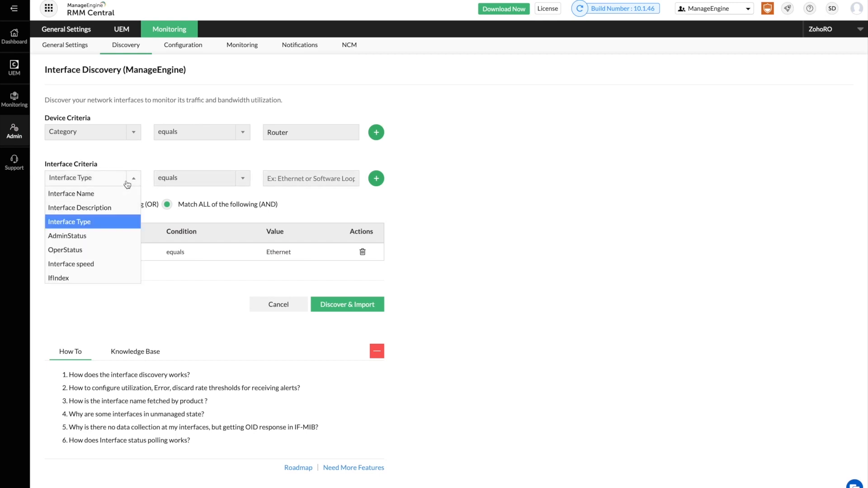
{"action": "left_click", "coordinate": [97, 234]}
{"action": "left_click", "coordinate": [375, 179]}
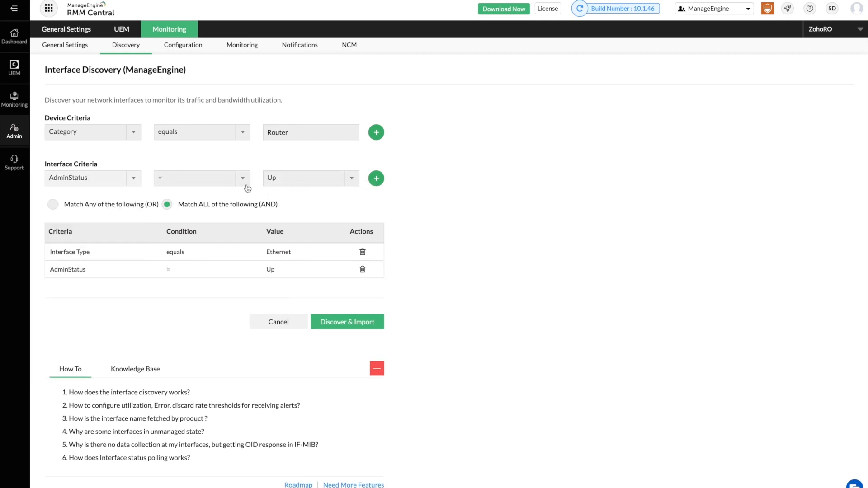
{"action": "left_click", "coordinate": [93, 181]}
{"action": "left_click", "coordinate": [68, 250]}
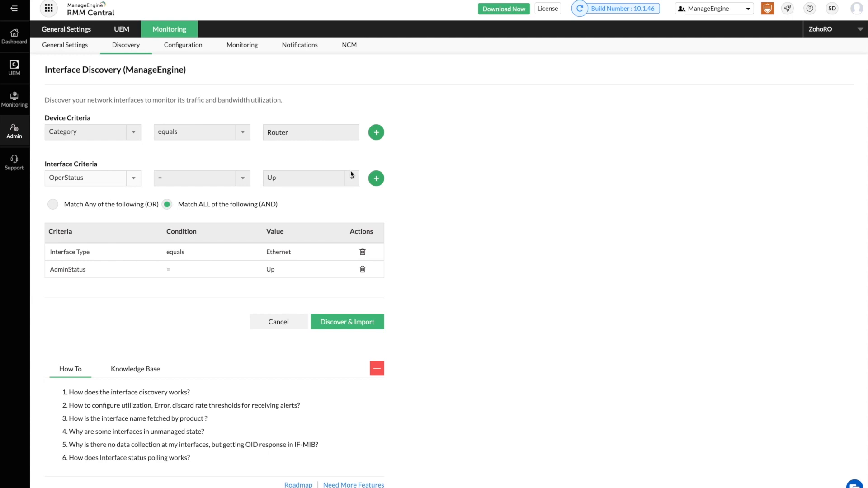
{"action": "left_click", "coordinate": [376, 178]}
Add the Interface speed = 100 rule and discover and import the matching interfaces.
{"action": "left_click", "coordinate": [82, 181]}
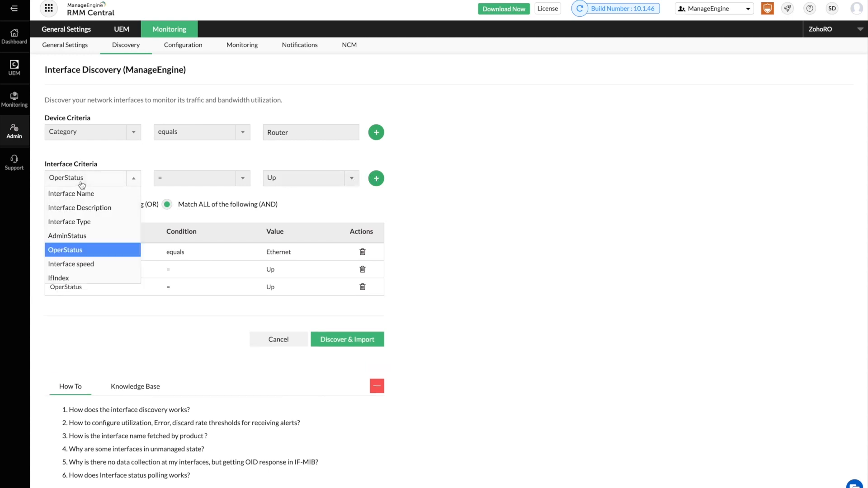
{"action": "left_click", "coordinate": [70, 264]}
{"action": "left_click", "coordinate": [307, 178]}
{"action": "type", "text": "100"}
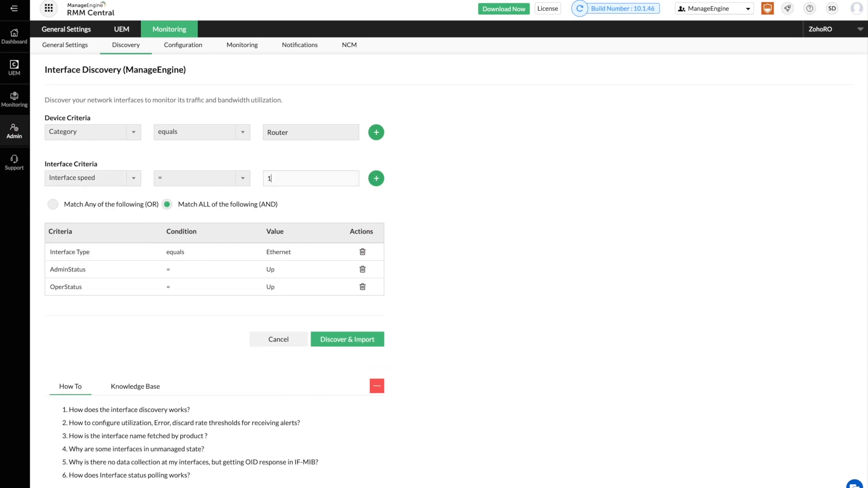
{"action": "left_click", "coordinate": [376, 178]}
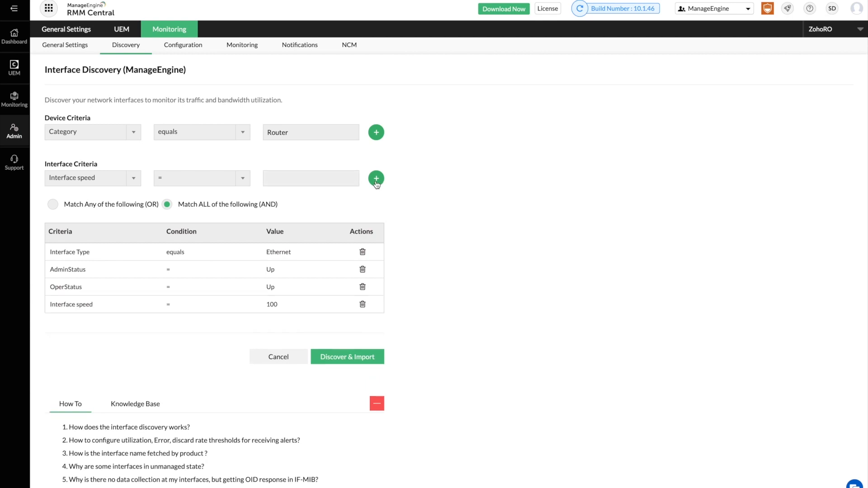
{"action": "left_click", "coordinate": [351, 358]}
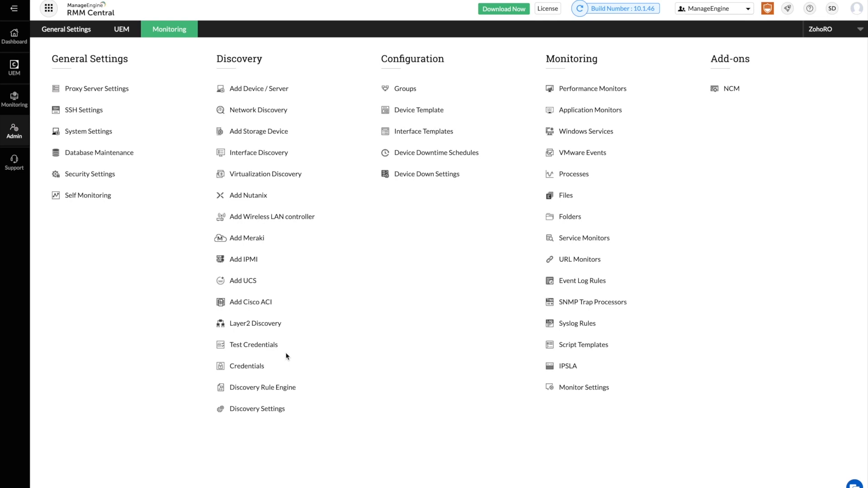
{"action": "left_click", "coordinate": [293, 181]}
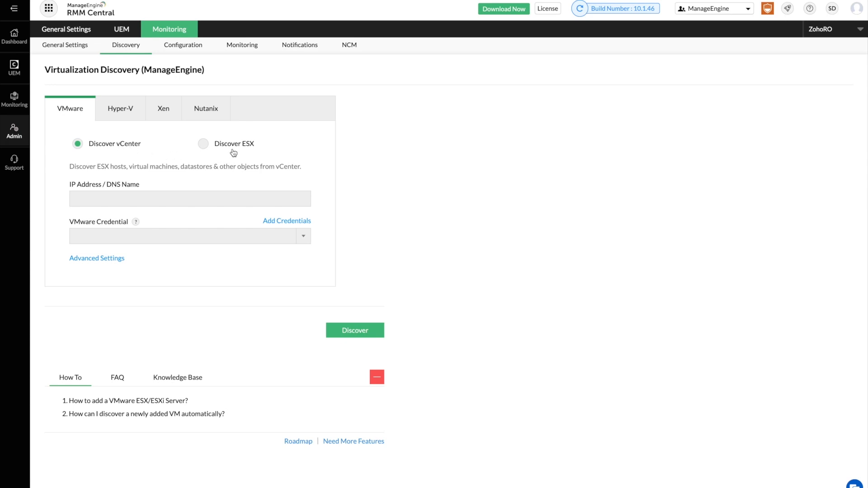
{"action": "left_click", "coordinate": [148, 195]}
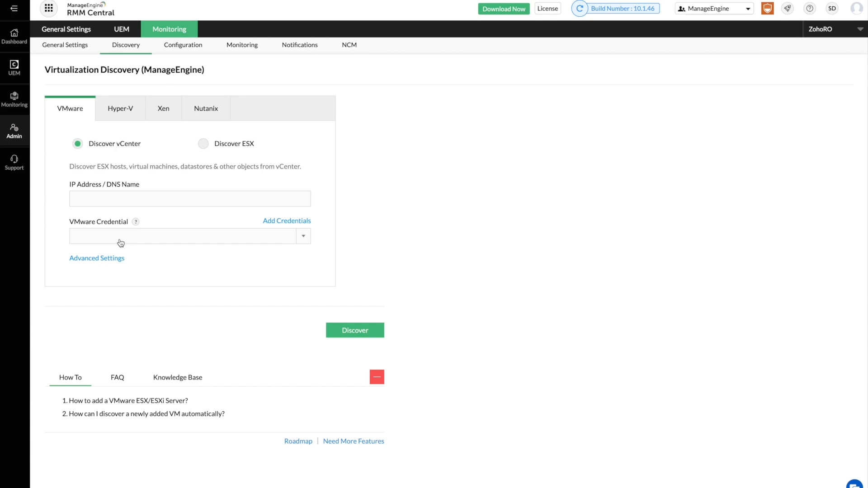
{"action": "left_click", "coordinate": [121, 116]}
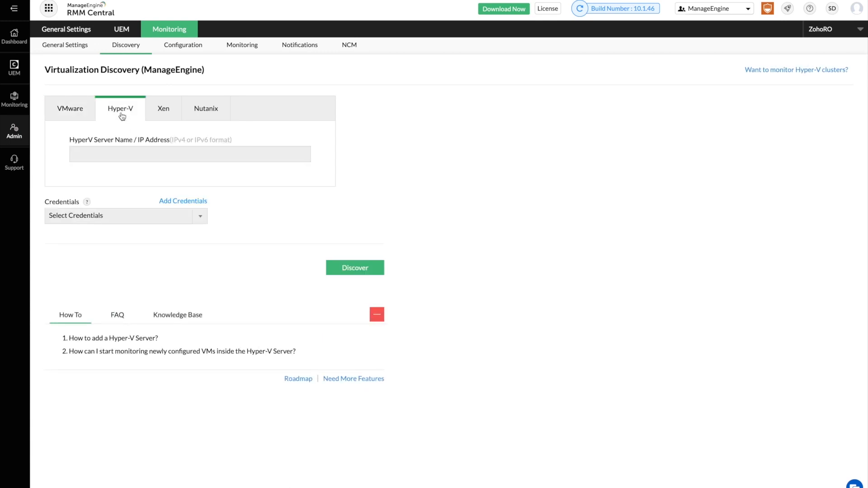
{"action": "left_click", "coordinate": [165, 113]}
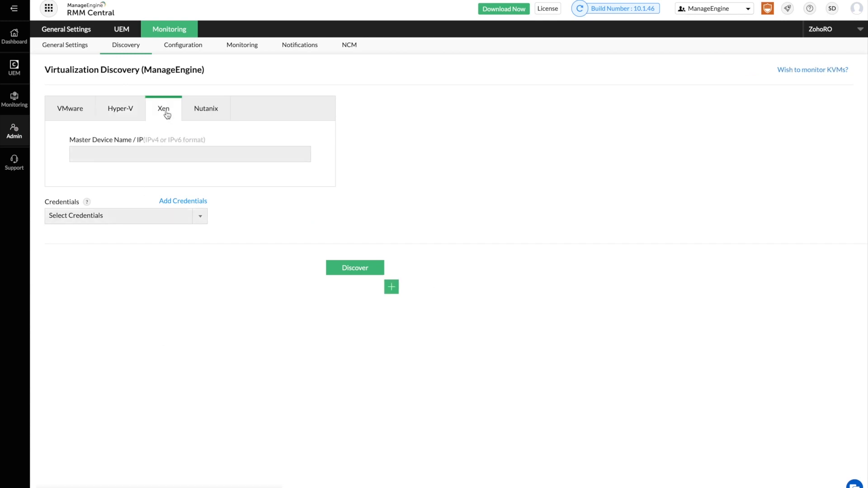
{"action": "left_click", "coordinate": [213, 114]}
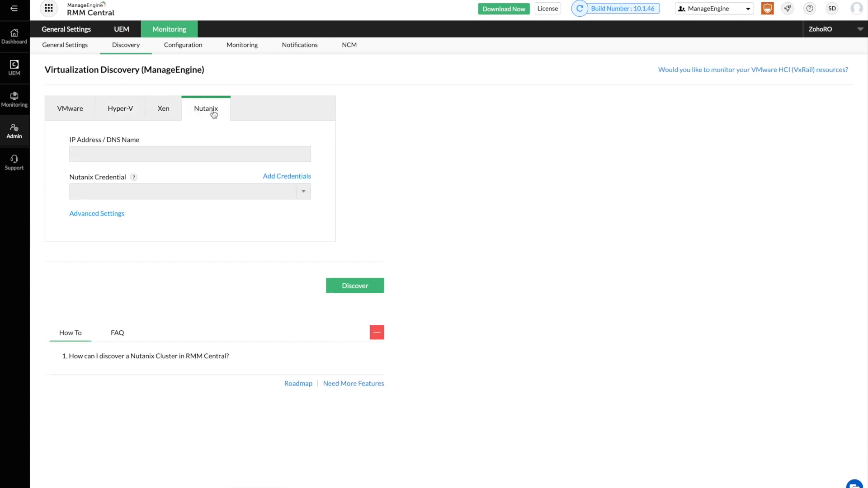
{"action": "left_click", "coordinate": [167, 29]}
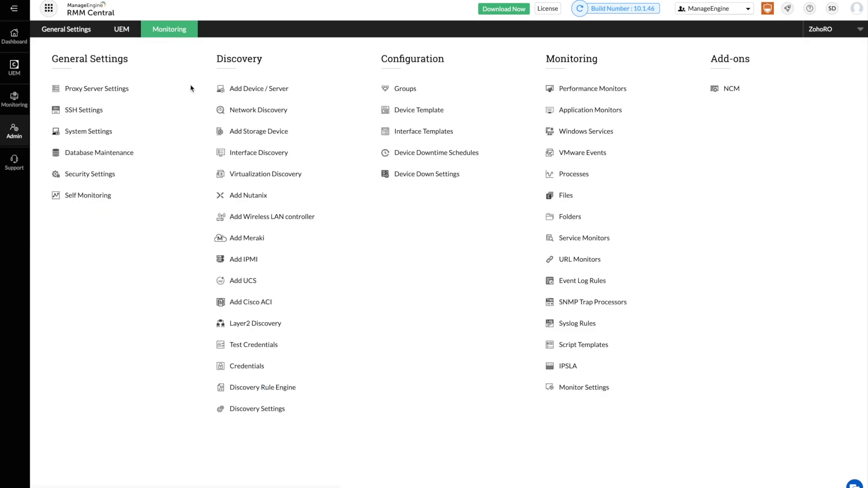
Start adding a wireless LAN controller and choose the Aruba 7210 model.
{"action": "left_click", "coordinate": [247, 219]}
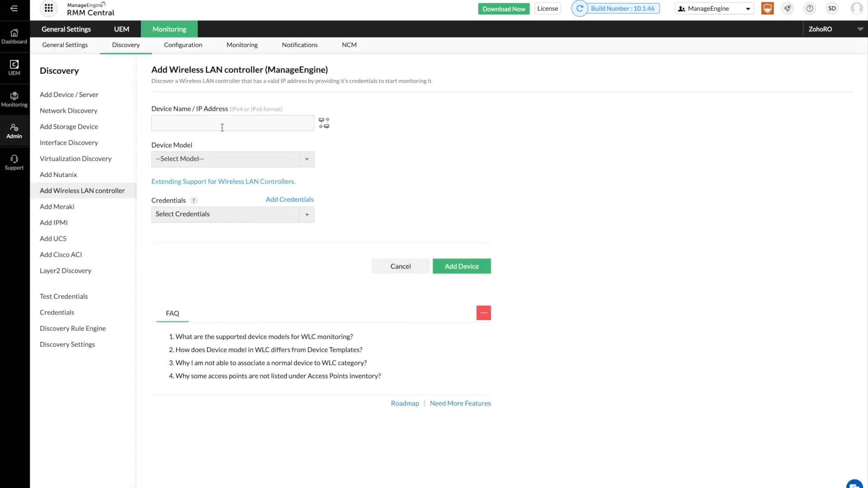
{"action": "left_click", "coordinate": [216, 161]}
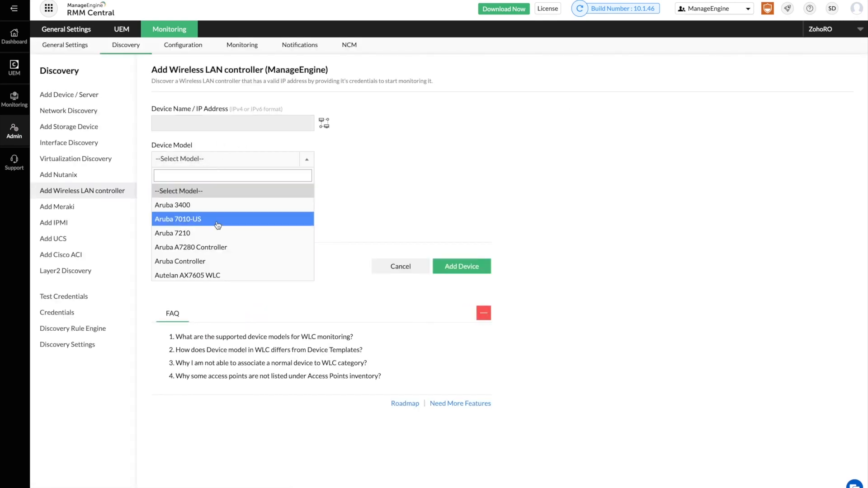
{"action": "scroll", "coordinate": [218, 239], "scroll_direction": "down", "scroll_amount": 5}
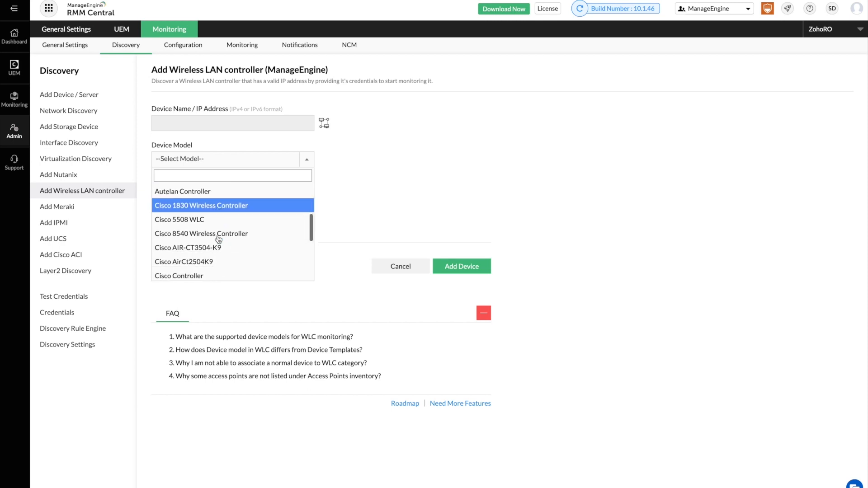
{"action": "scroll", "coordinate": [218, 239], "scroll_direction": "down", "scroll_amount": 3}
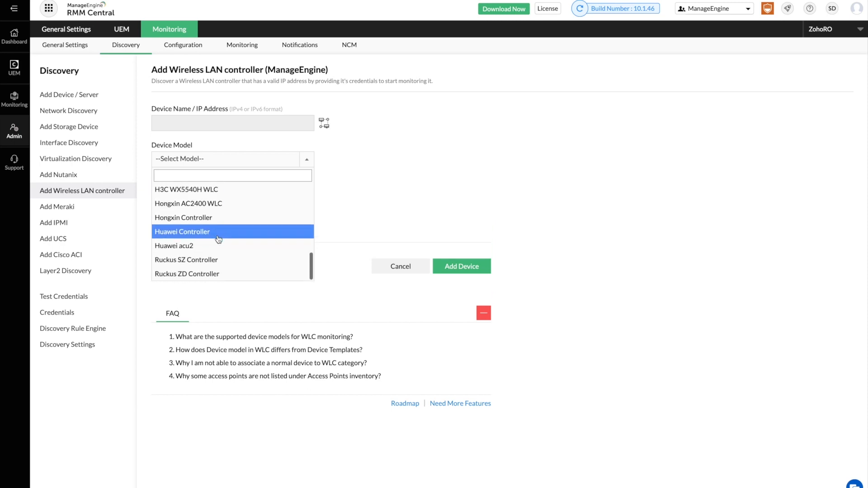
{"action": "scroll", "coordinate": [219, 240], "scroll_direction": "up", "scroll_amount": 8}
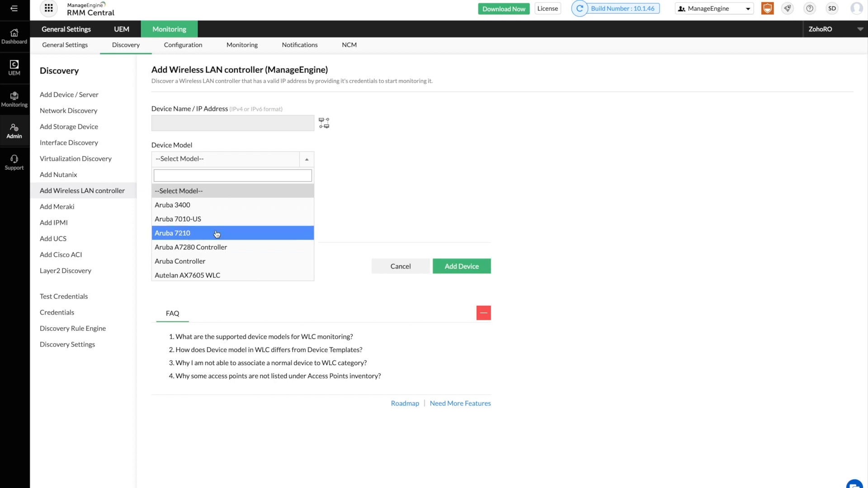
{"action": "left_click", "coordinate": [224, 232]}
Leave the credential unselected and go to the Device Templates list.
{"action": "left_click", "coordinate": [234, 218]}
{"action": "left_click", "coordinate": [234, 219]}
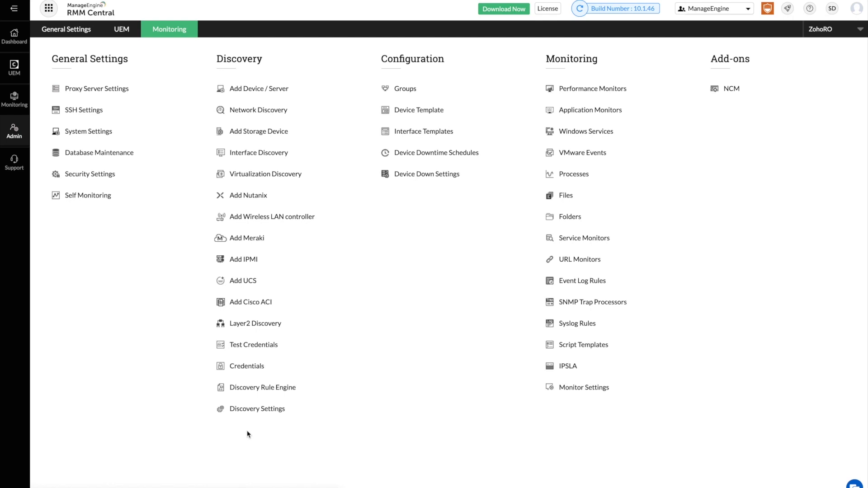
{"action": "left_click", "coordinate": [420, 111]}
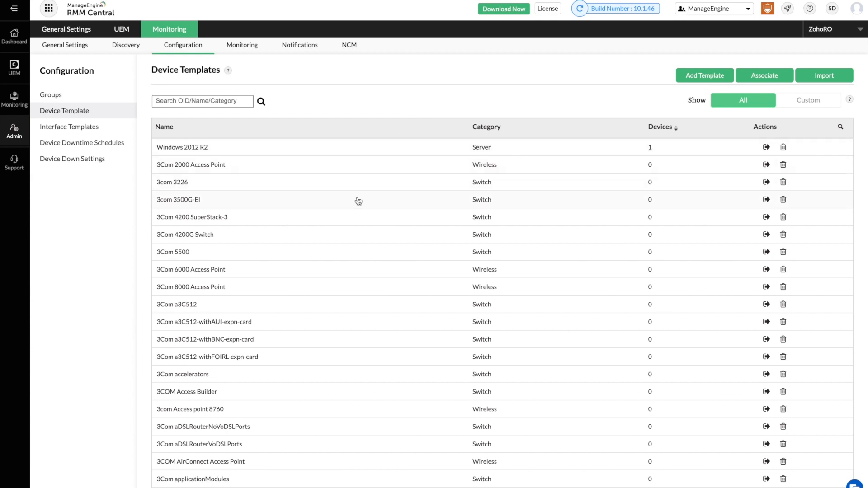
{"action": "scroll", "coordinate": [358, 201], "scroll_direction": "down", "scroll_amount": 20}
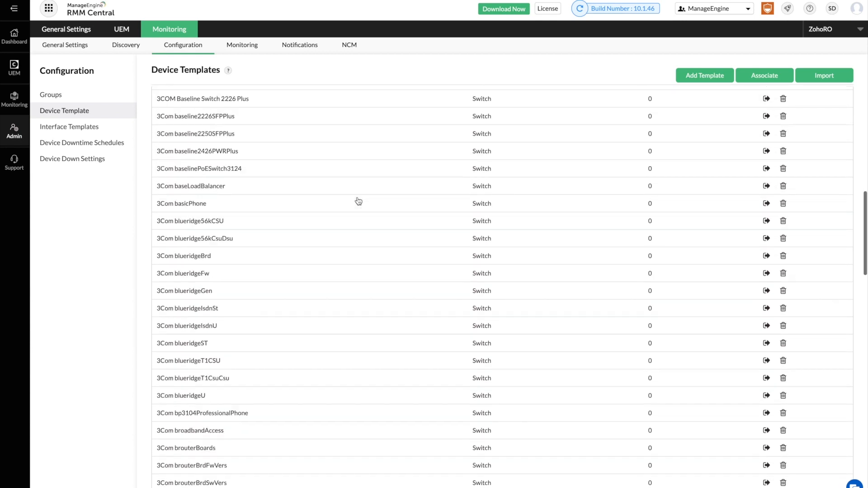
{"action": "scroll", "coordinate": [359, 201], "scroll_direction": "down", "scroll_amount": 15}
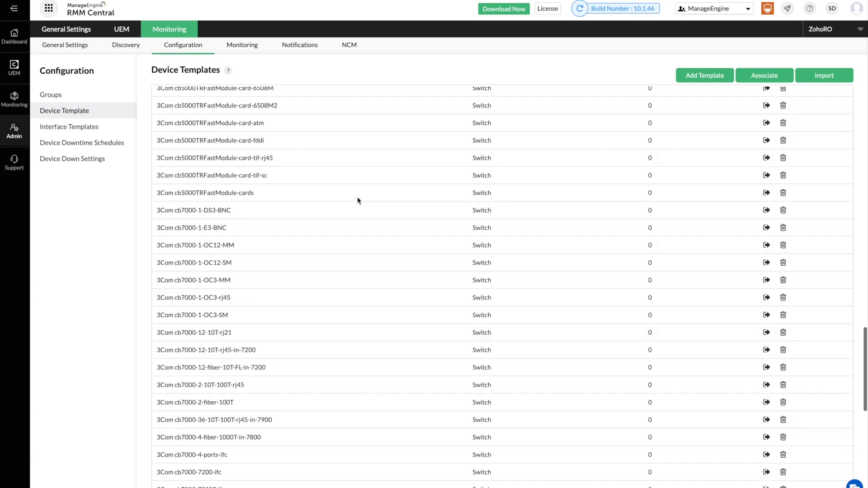
{"action": "scroll", "coordinate": [358, 201], "scroll_direction": "down", "scroll_amount": 7}
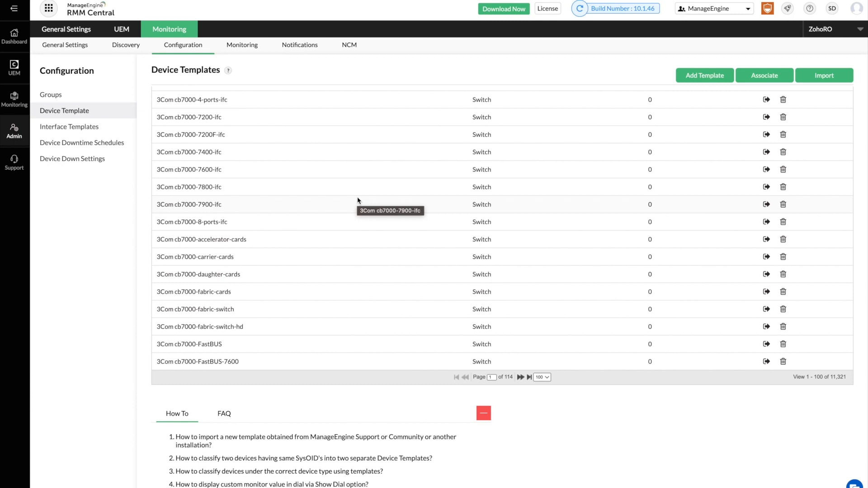
{"action": "scroll", "coordinate": [358, 200], "scroll_direction": "up", "scroll_amount": 20}
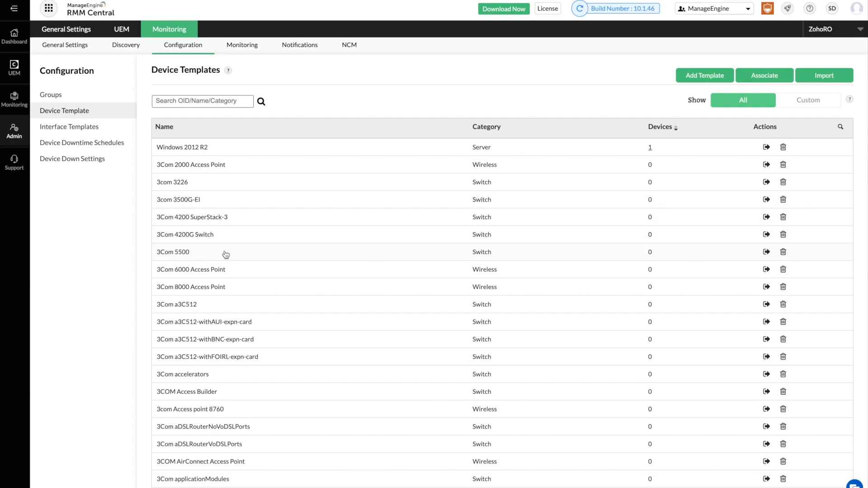
{"action": "left_click", "coordinate": [202, 271]}
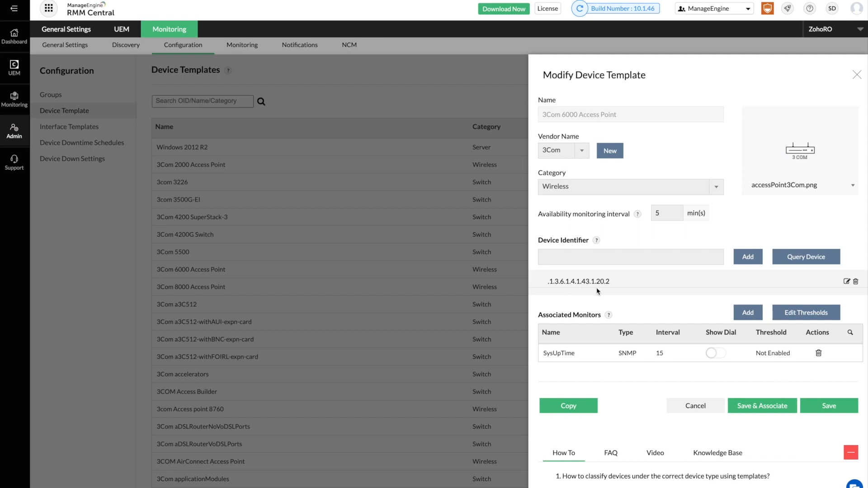
{"action": "left_click", "coordinate": [856, 75]}
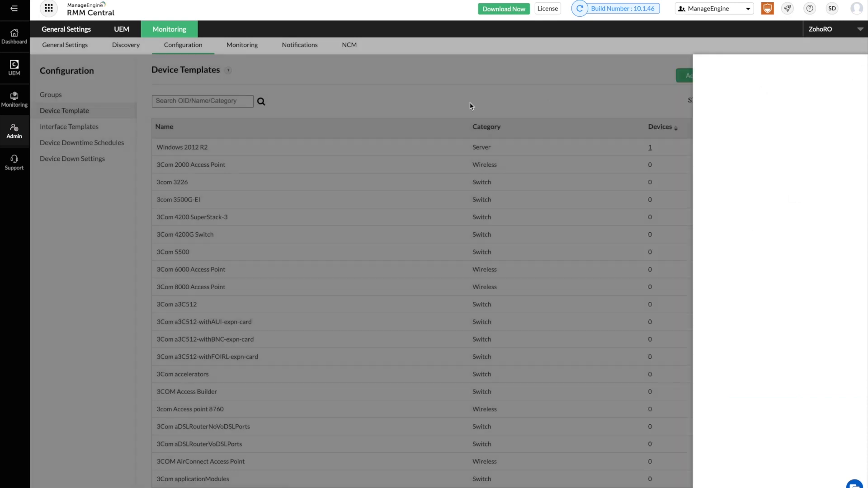
Search the device templates for 'cisco'.
{"action": "left_click", "coordinate": [218, 101]}
{"action": "type", "text": "cisco"}
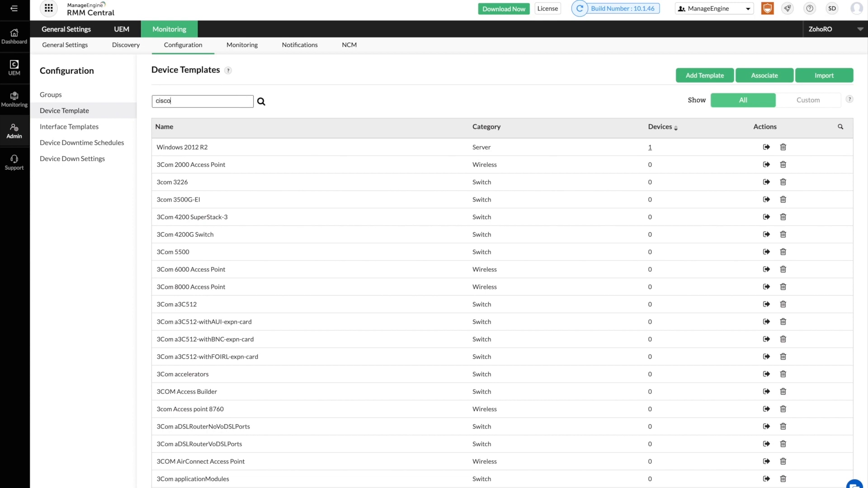
{"action": "key", "text": "Return"}
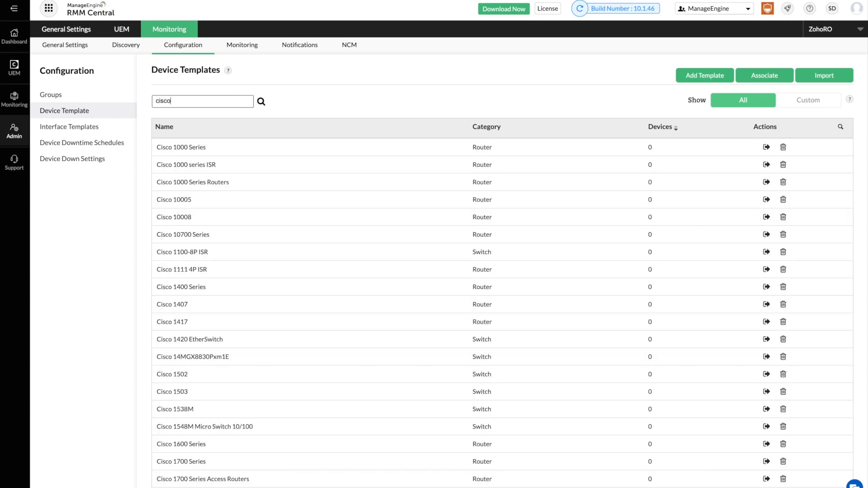
Review the Cisco 1400 Series template details, then close it.
{"action": "left_click", "coordinate": [193, 291]}
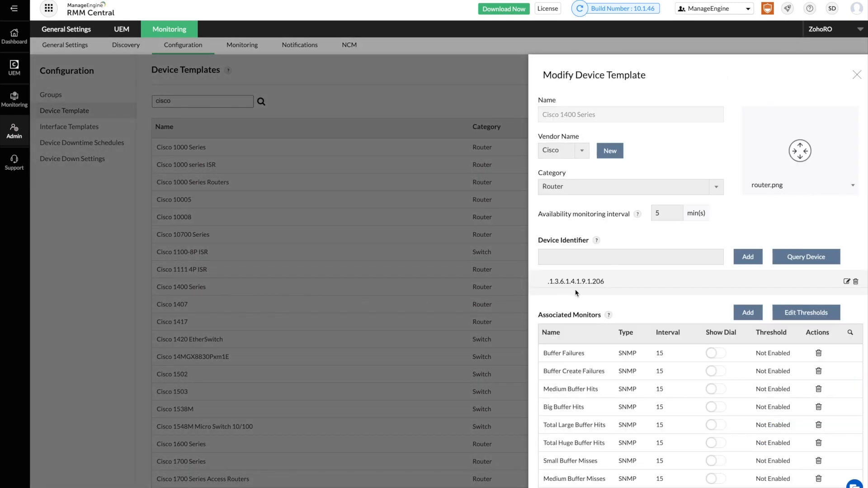
{"action": "scroll", "coordinate": [602, 293], "scroll_direction": "down", "scroll_amount": 4}
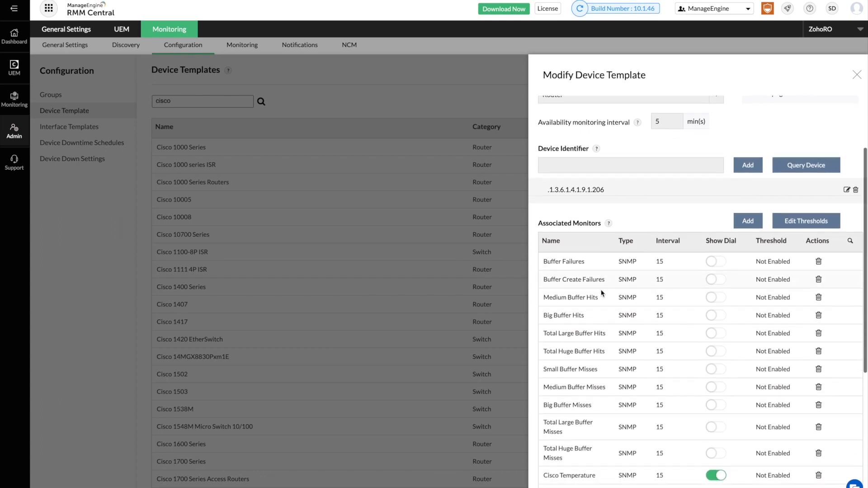
{"action": "scroll", "coordinate": [601, 293], "scroll_direction": "down", "scroll_amount": 2}
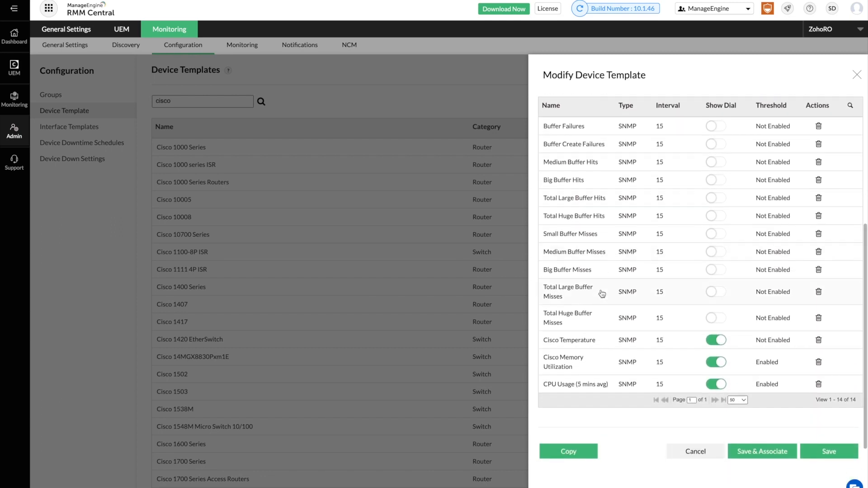
{"action": "scroll", "coordinate": [602, 294], "scroll_direction": "up", "scroll_amount": 4}
{"action": "scroll", "coordinate": [602, 294], "scroll_direction": "up", "scroll_amount": 2}
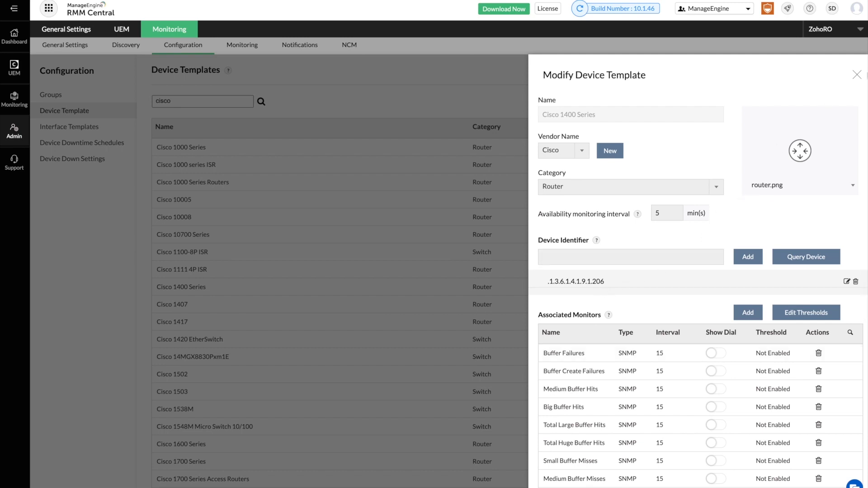
{"action": "left_click", "coordinate": [857, 76]}
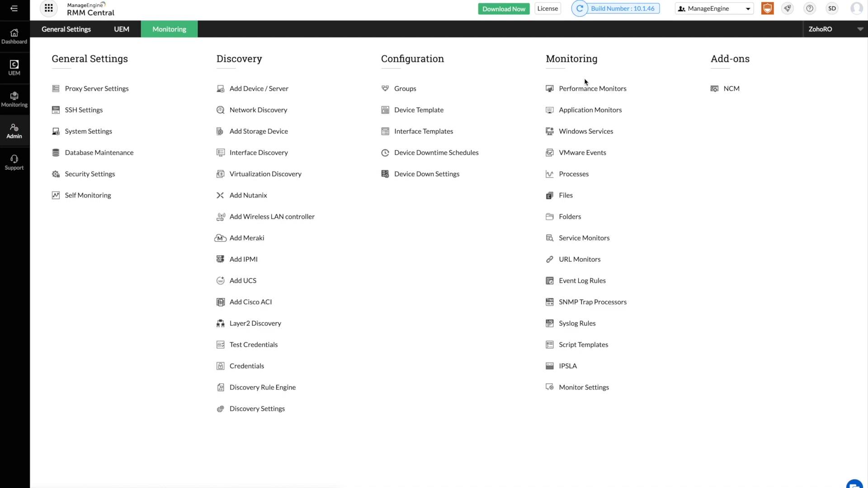
Browse the Performance Monitors table, then switch to the Active Directory application monitors.
{"action": "left_click", "coordinate": [585, 90]}
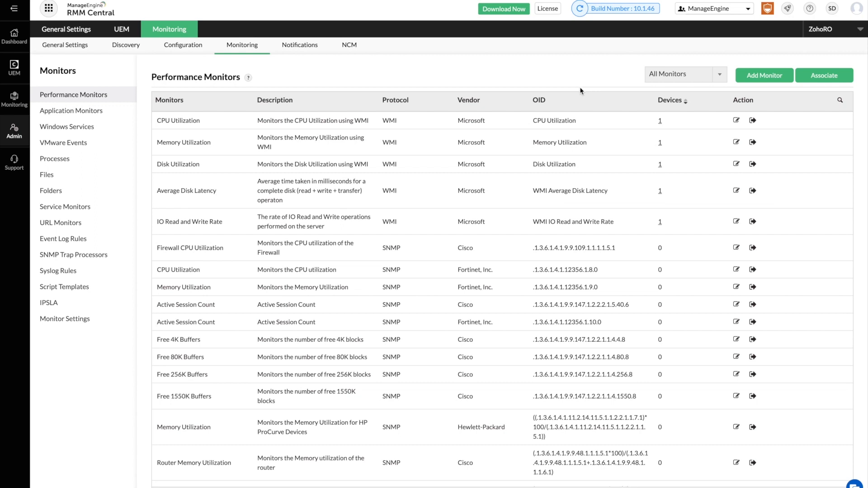
{"action": "scroll", "coordinate": [354, 234], "scroll_direction": "down", "scroll_amount": 1}
{"action": "scroll", "coordinate": [354, 234], "scroll_direction": "down", "scroll_amount": 15}
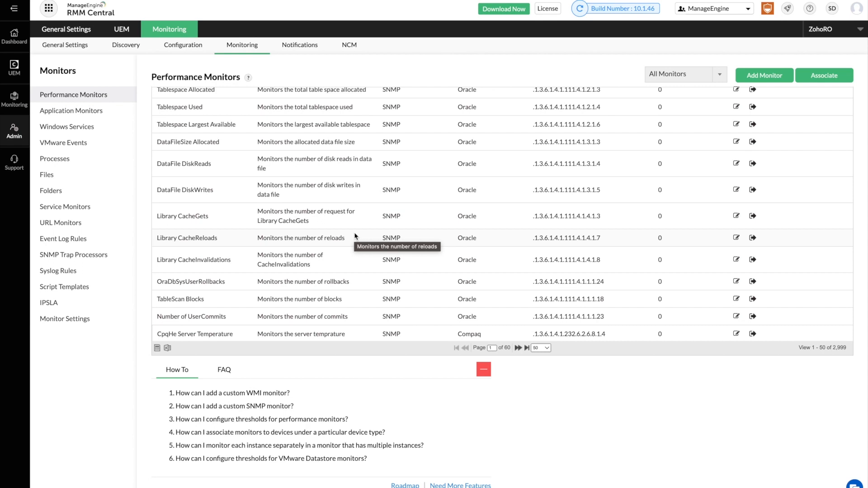
{"action": "scroll", "coordinate": [355, 235], "scroll_direction": "up", "scroll_amount": 15}
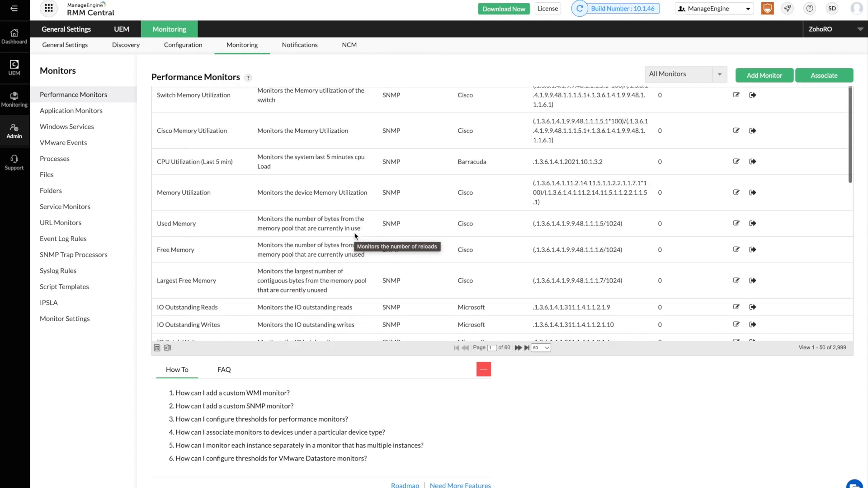
{"action": "scroll", "coordinate": [355, 235], "scroll_direction": "up", "scroll_amount": 3}
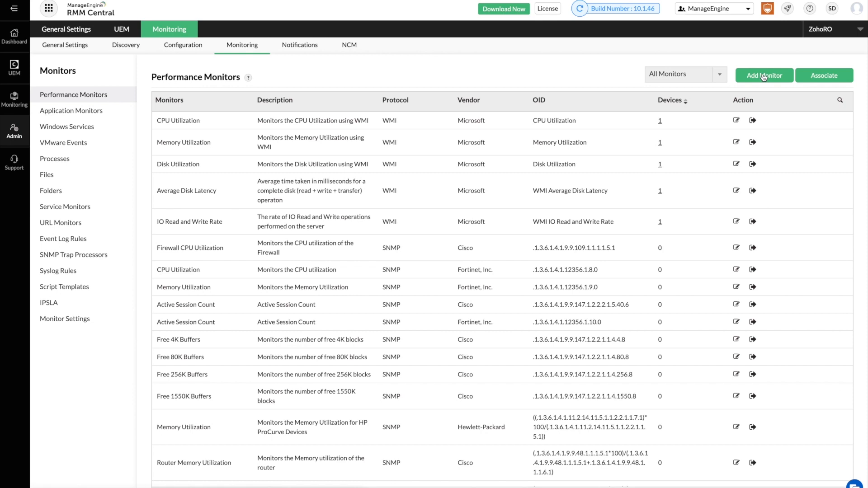
{"action": "left_click", "coordinate": [103, 117]}
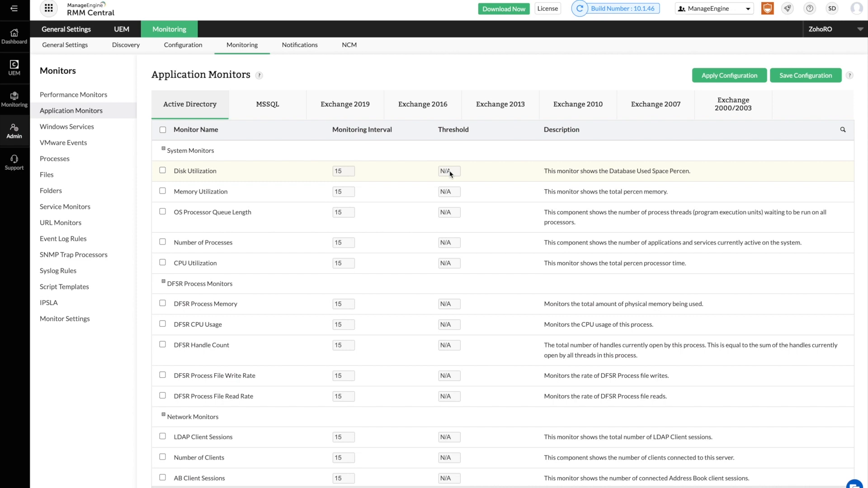
Show the 15 Windows Services monitors, opening and cancelling the Add Windows Service Monitor form.
{"action": "left_click", "coordinate": [90, 131]}
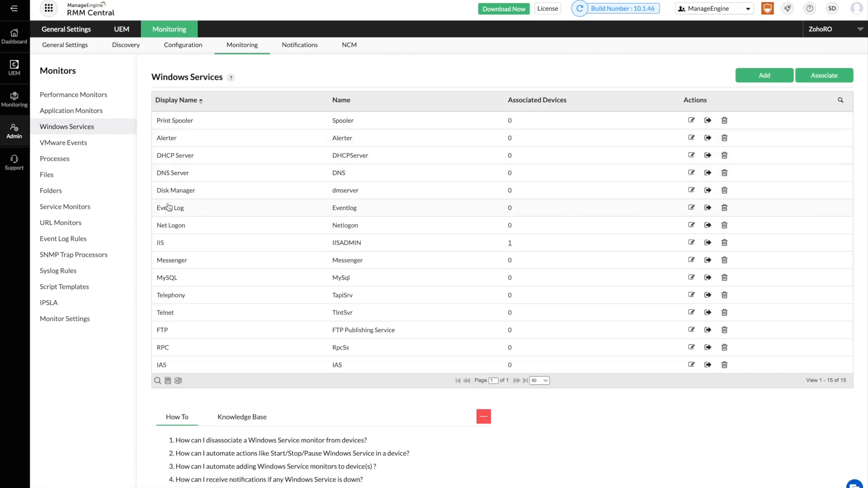
{"action": "left_click", "coordinate": [768, 76]}
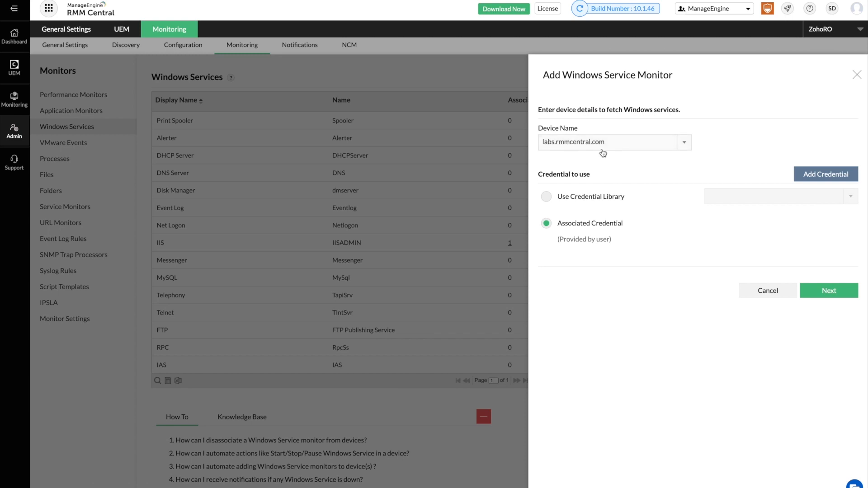
{"action": "left_click", "coordinate": [546, 196]}
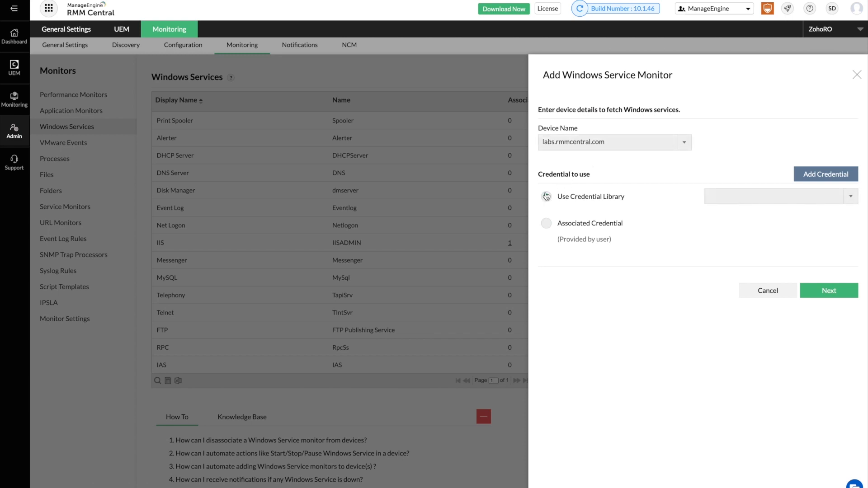
{"action": "left_click", "coordinate": [547, 223]}
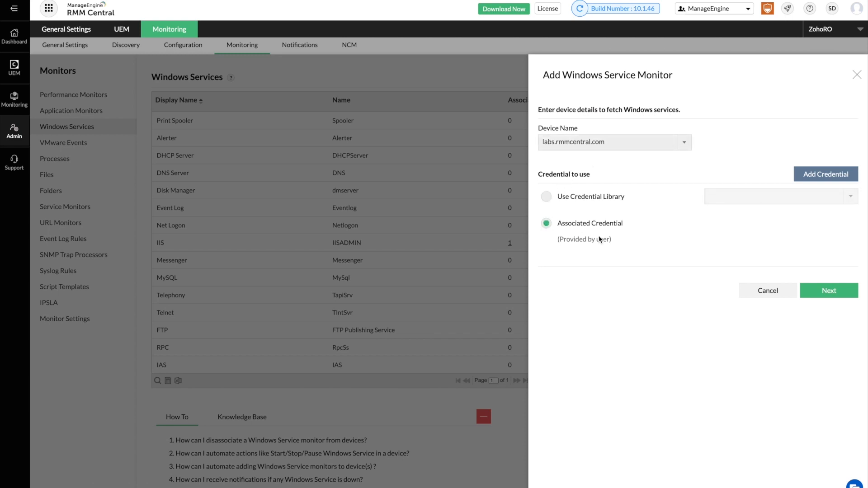
{"action": "left_click", "coordinate": [814, 289]}
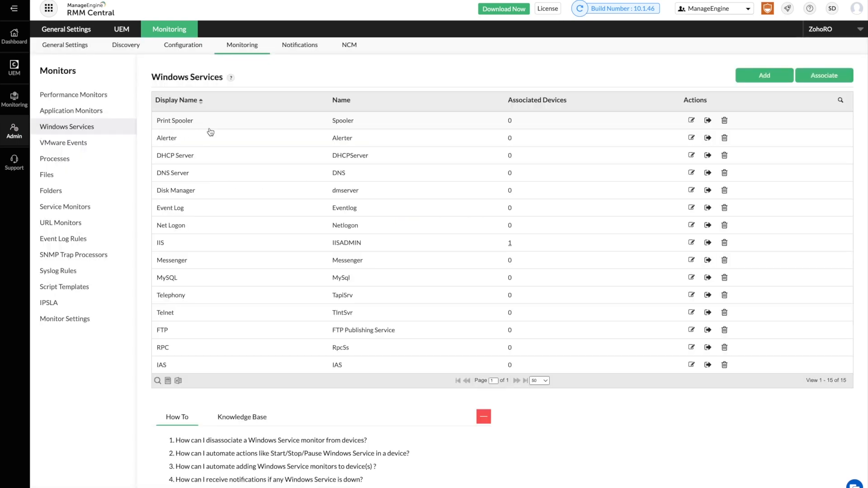
Set the Print Spooler monitor to take no action when the service is unavailable, and save.
{"action": "left_click", "coordinate": [180, 125]}
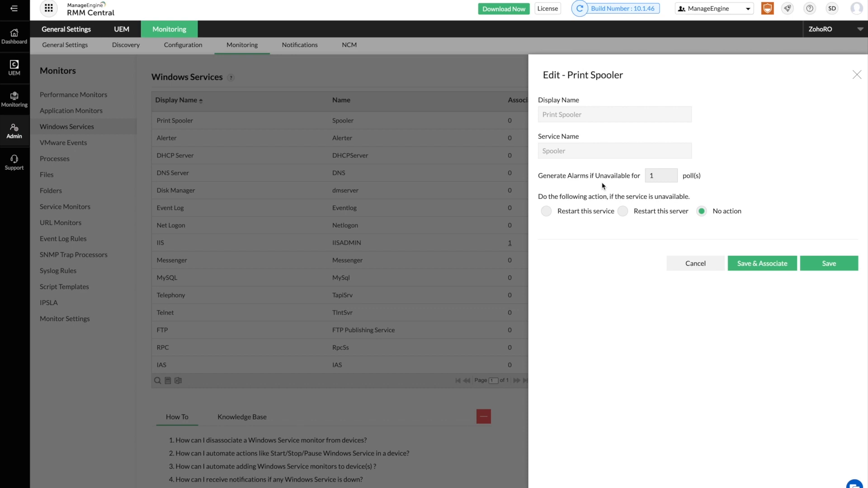
{"action": "left_click", "coordinate": [547, 212]}
{"action": "left_click", "coordinate": [623, 212]}
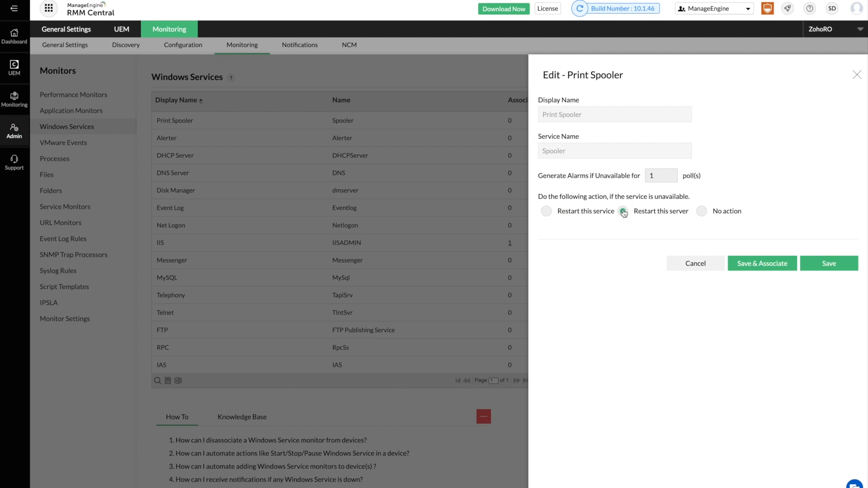
{"action": "left_click", "coordinate": [701, 212]}
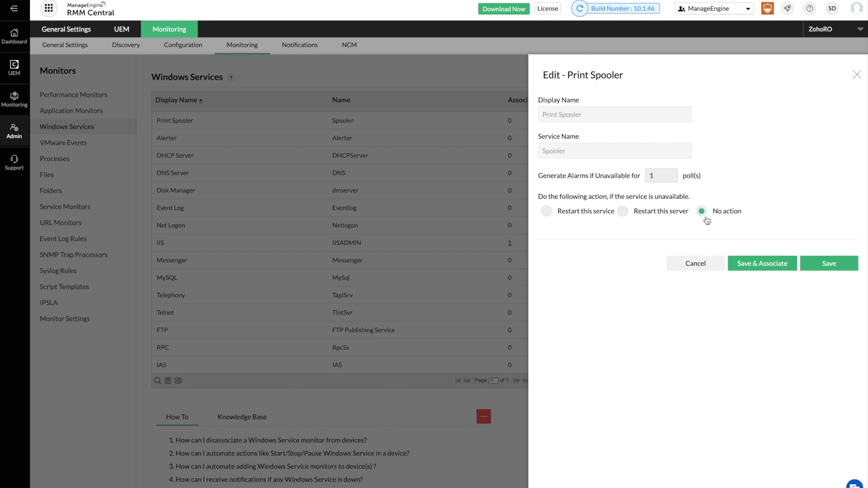
{"action": "left_click", "coordinate": [763, 264]}
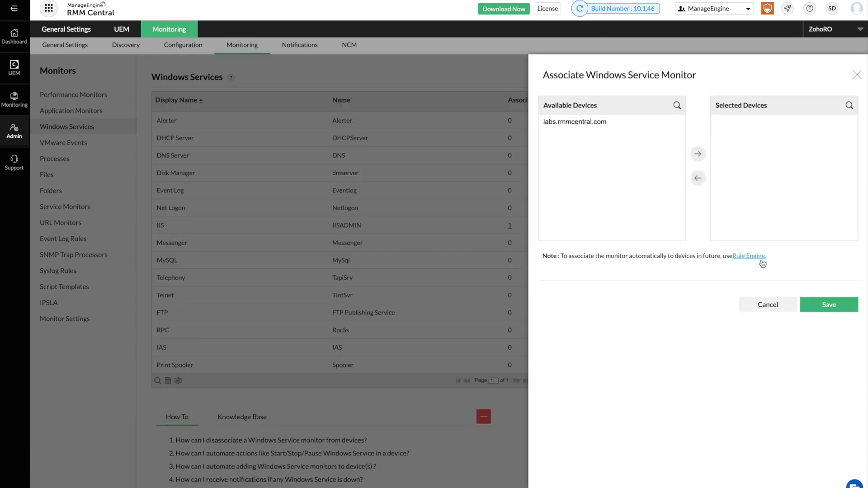
Associate the Print Spooler monitor with labs.rmmcentral.com and save.
{"action": "left_click", "coordinate": [609, 128]}
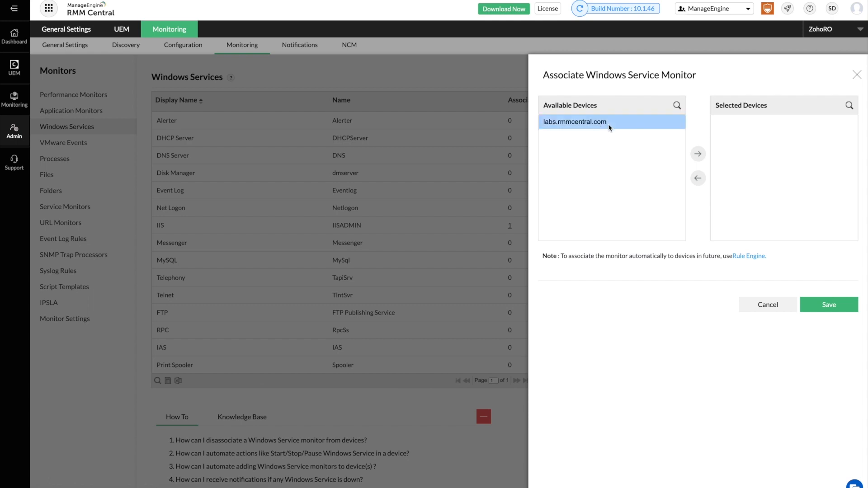
{"action": "left_click", "coordinate": [698, 154]}
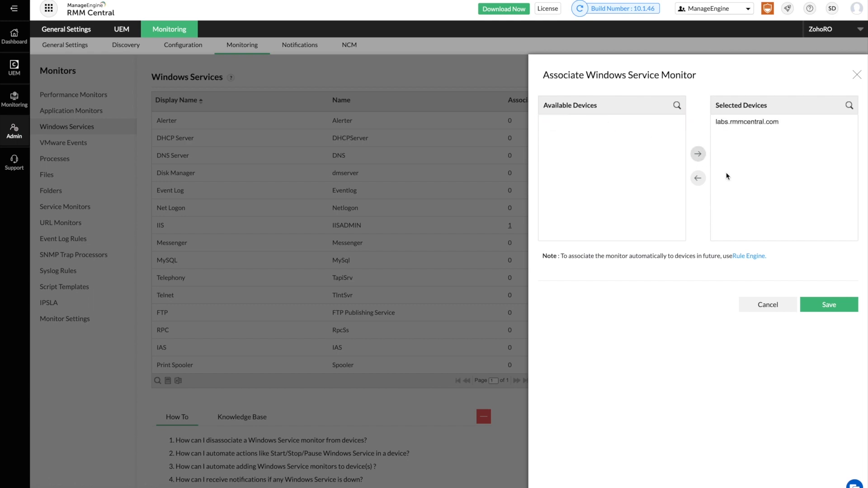
{"action": "left_click", "coordinate": [829, 306]}
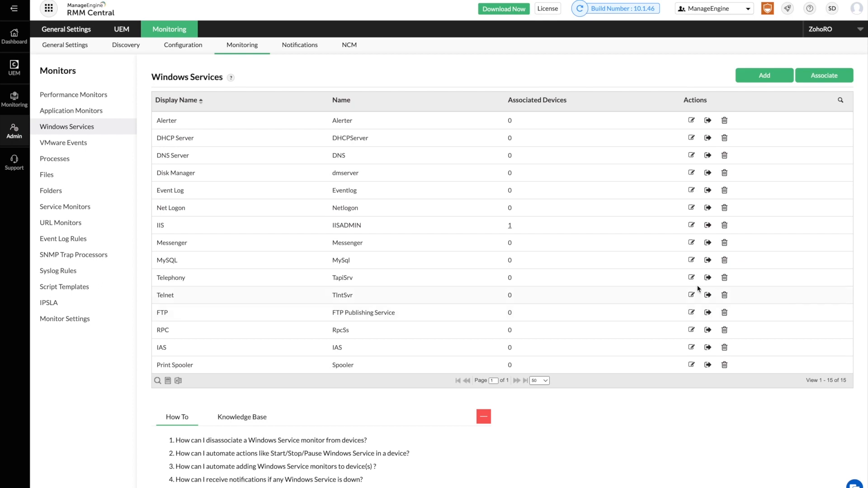
Review VMware Events, open and close the Add VMware Events form, then go to Processes.
{"action": "left_click", "coordinate": [98, 150]}
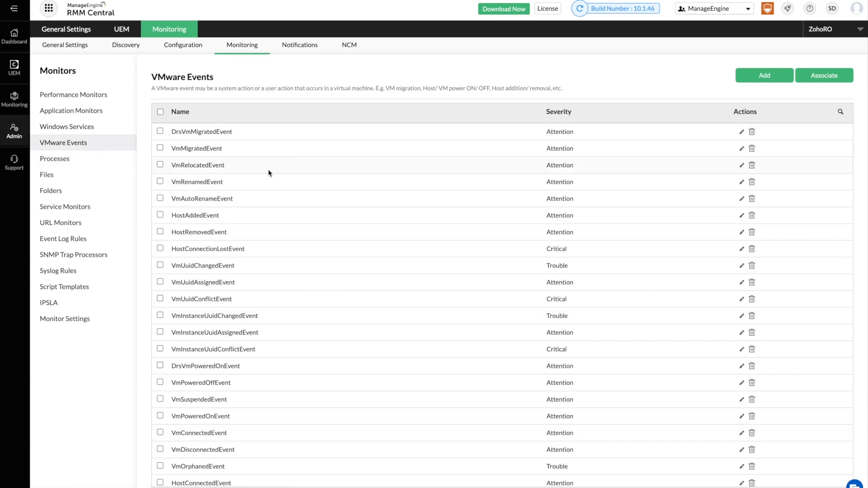
{"action": "scroll", "coordinate": [348, 223], "scroll_direction": "down", "scroll_amount": 3}
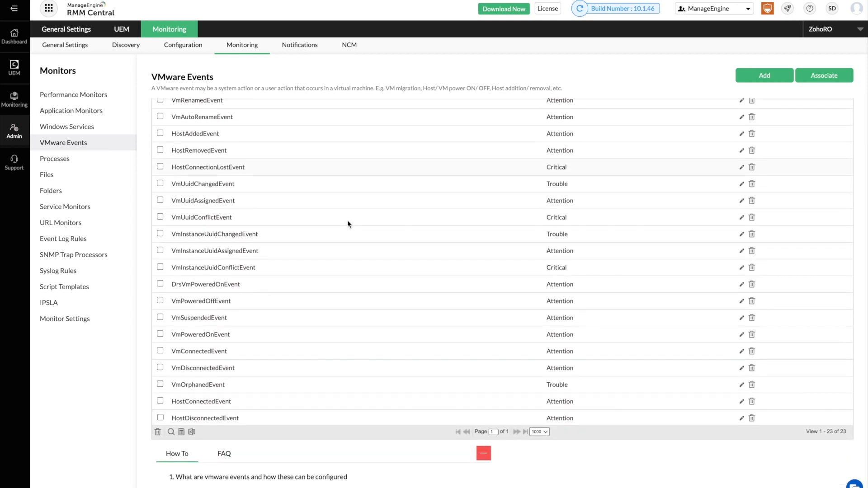
{"action": "scroll", "coordinate": [348, 223], "scroll_direction": "up", "scroll_amount": 3}
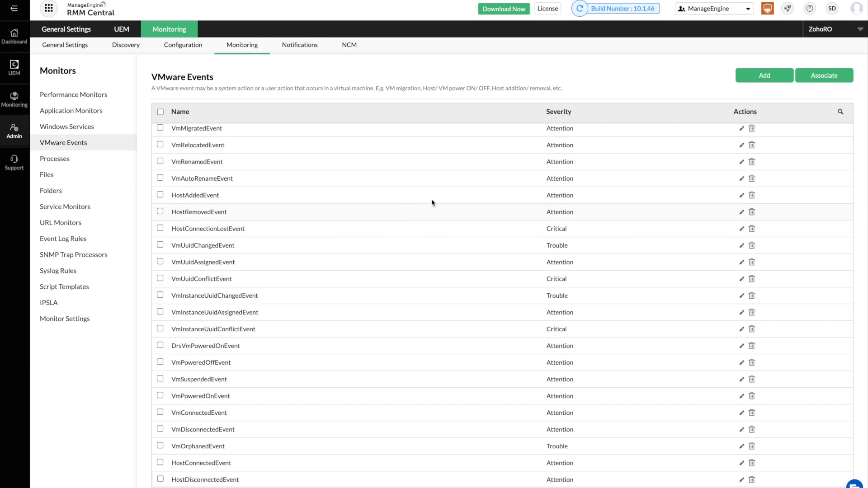
{"action": "left_click", "coordinate": [761, 80]}
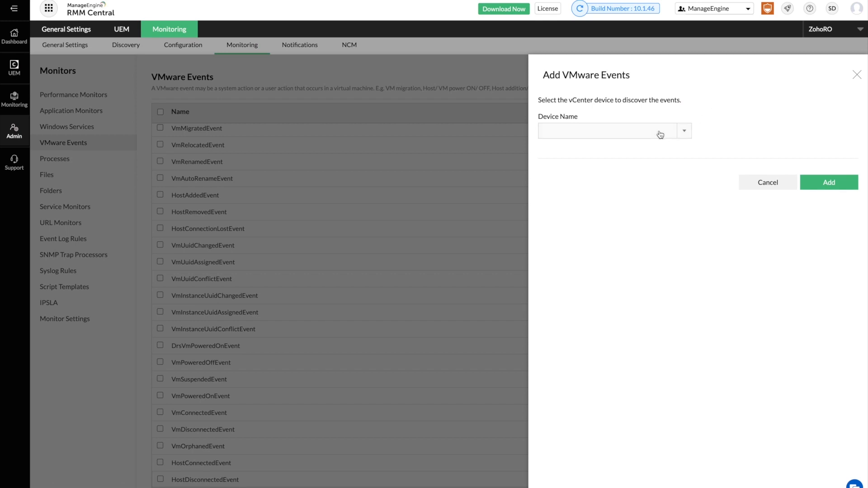
{"action": "left_click", "coordinate": [857, 76]}
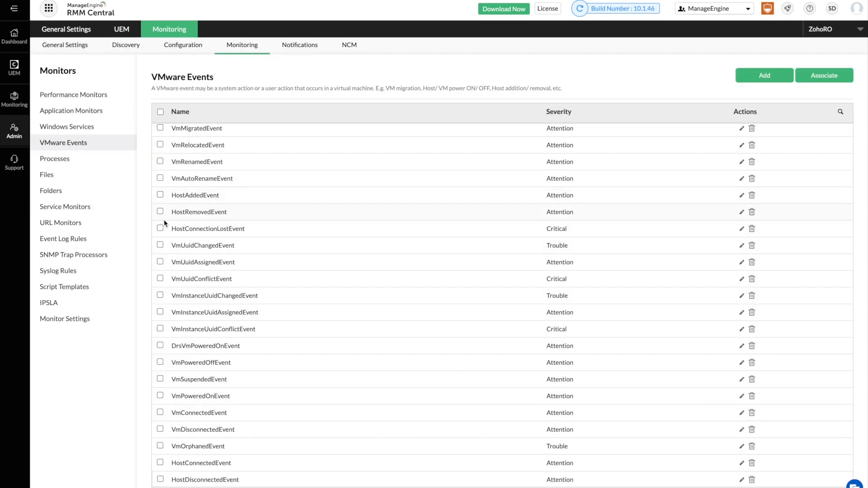
{"action": "left_click", "coordinate": [55, 159]}
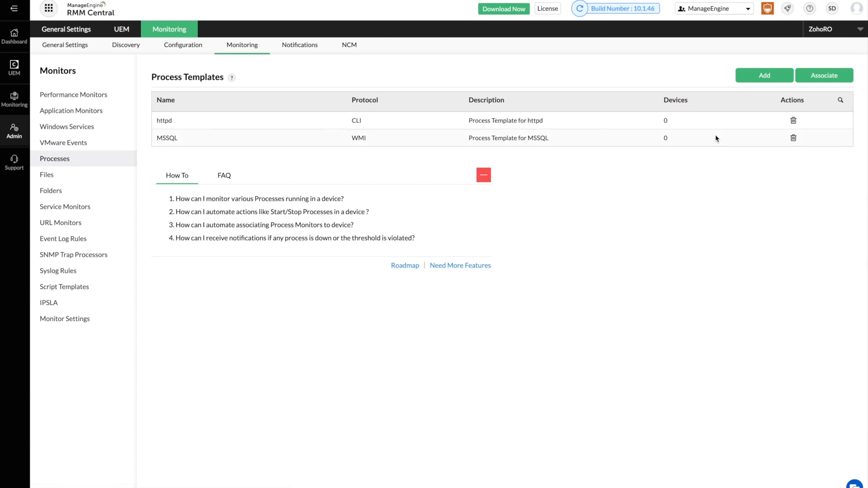
Start a process template for labs.rmmcentral.com over WMI, then switch to File Monitoring Templates.
{"action": "left_click", "coordinate": [764, 77]}
{"action": "left_click", "coordinate": [684, 115]}
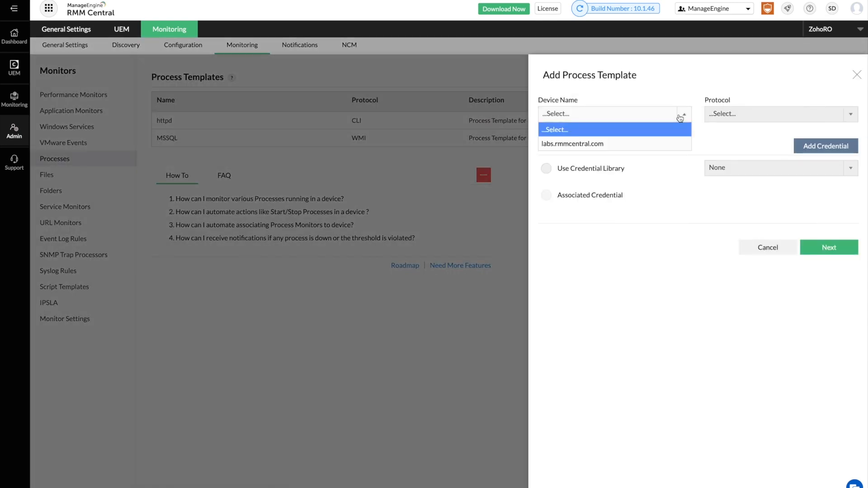
{"action": "left_click", "coordinate": [668, 146]}
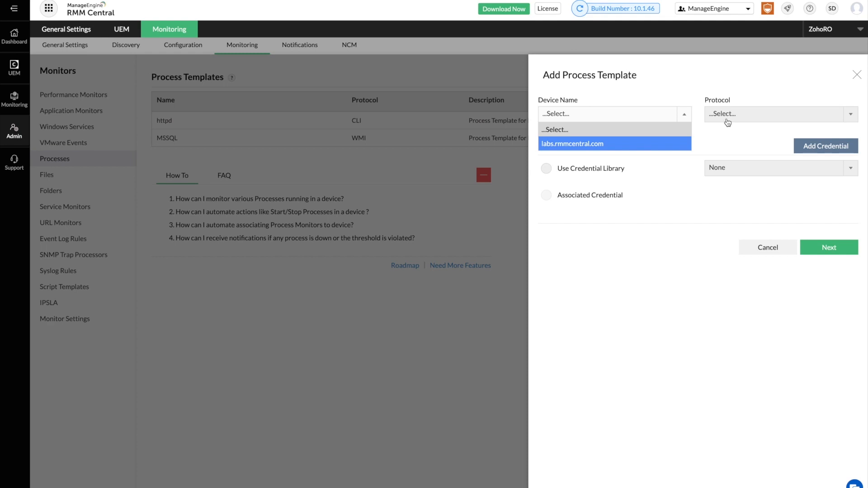
{"action": "left_click", "coordinate": [726, 120]}
{"action": "left_click", "coordinate": [726, 144]}
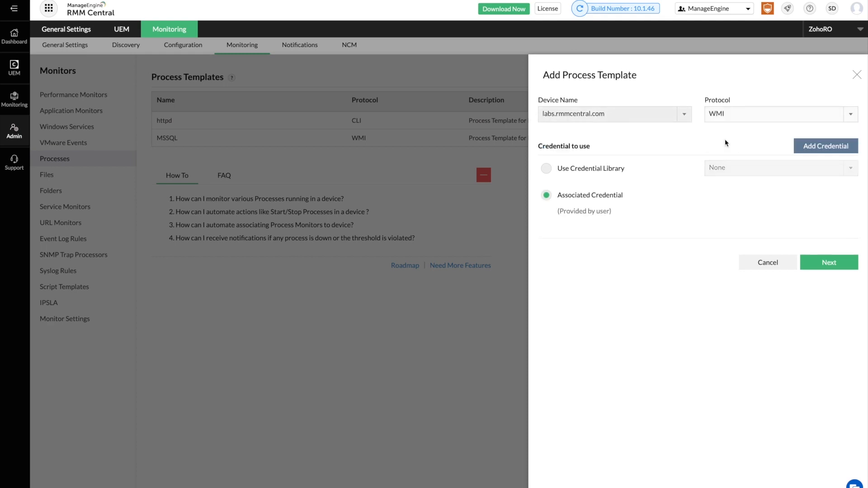
{"action": "left_click", "coordinate": [825, 261]}
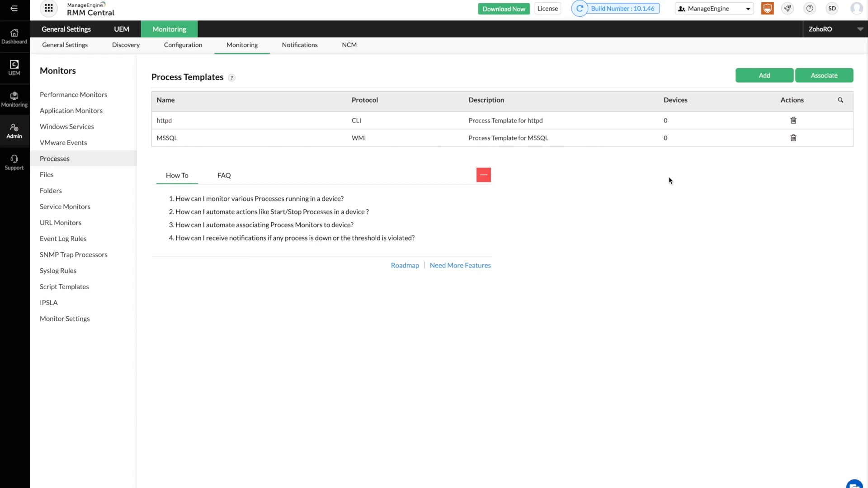
{"action": "left_click", "coordinate": [58, 176]}
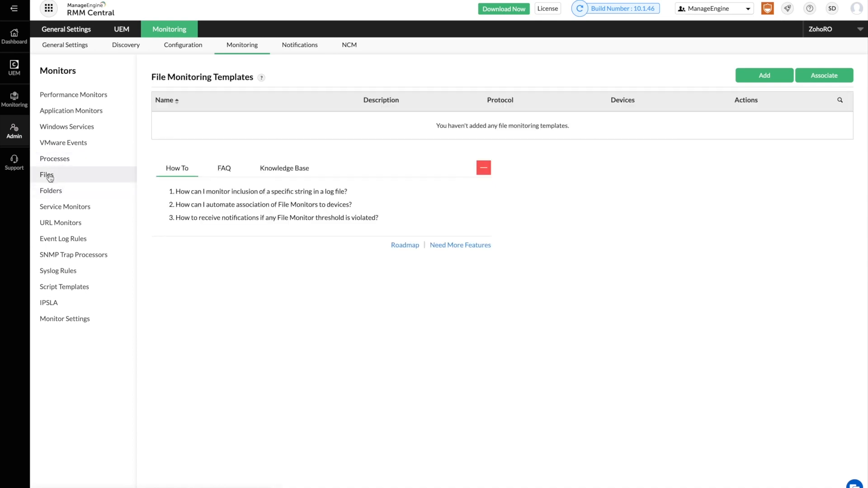
Start a file template named 'Log files' for C:\ManageEngine\OPMANAGER\Logs\wrapper.log.
{"action": "left_click", "coordinate": [763, 77]}
{"action": "left_click", "coordinate": [596, 115]}
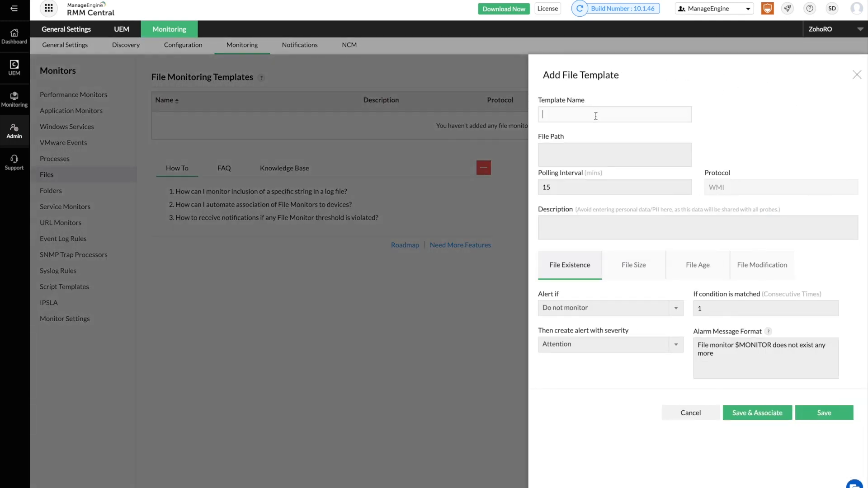
{"action": "type", "text": "Log files"}
{"action": "left_click", "coordinate": [581, 154]}
{"action": "type", "text": "C:\\"}
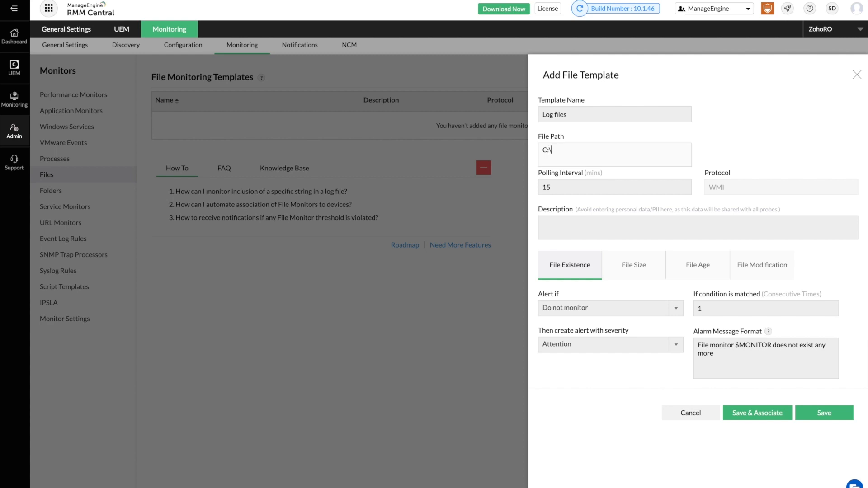
{"action": "type", "text": "ManageEngine\\OPMANAGER\\Logs"}
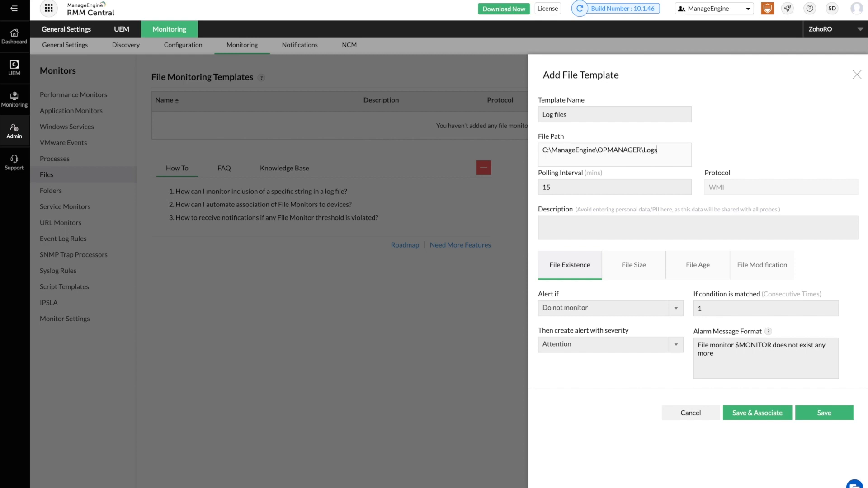
{"action": "type", "text": "\\wrapper.log"}
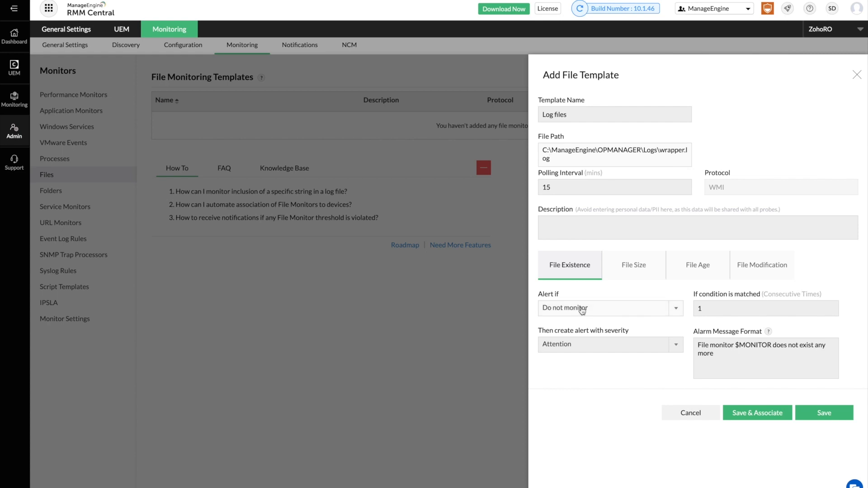
Alert if the file does not exist or reaches 10 MB, rearming at 9 MB.
{"action": "left_click", "coordinate": [582, 311]}
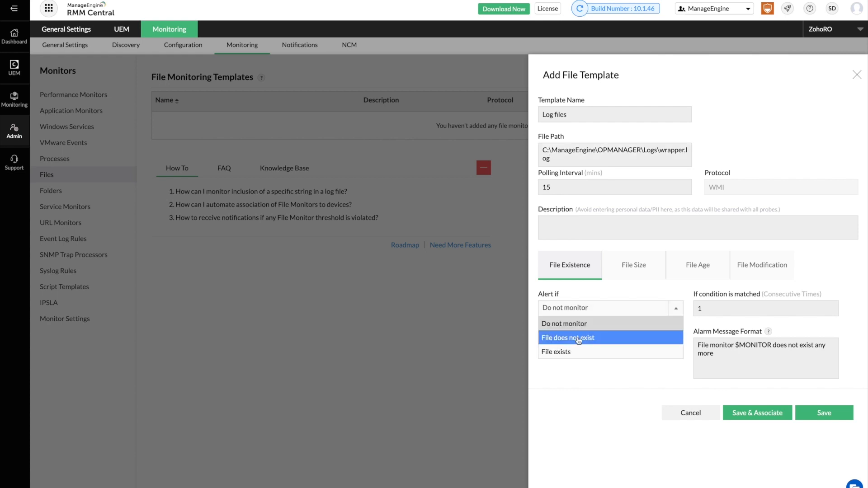
{"action": "left_click", "coordinate": [581, 337]}
{"action": "left_click", "coordinate": [638, 272]}
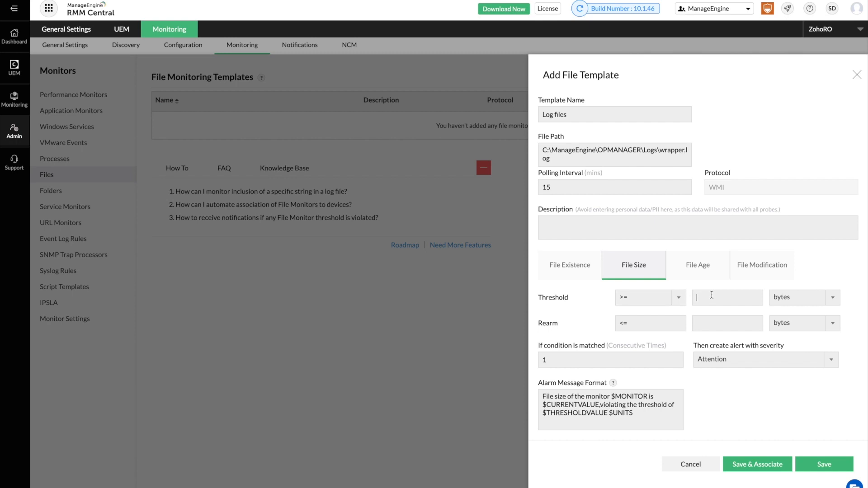
{"action": "left_click", "coordinate": [711, 295]}
{"action": "type", "text": "10"}
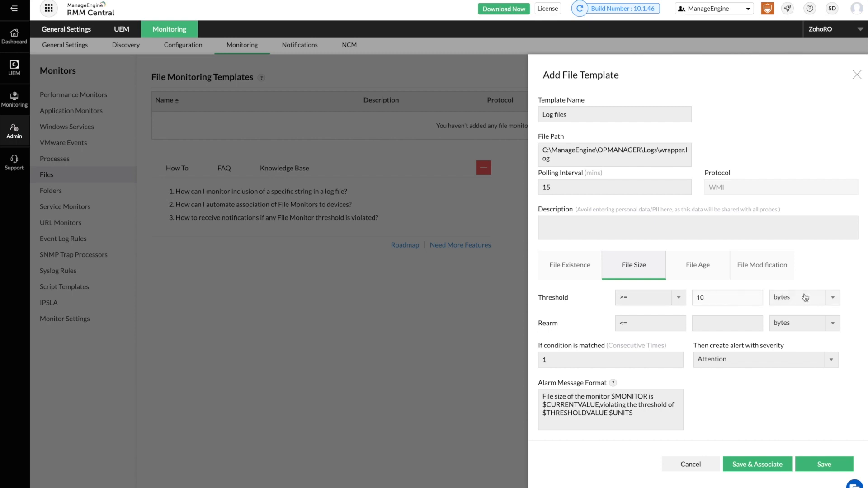
{"action": "left_click", "coordinate": [803, 298]}
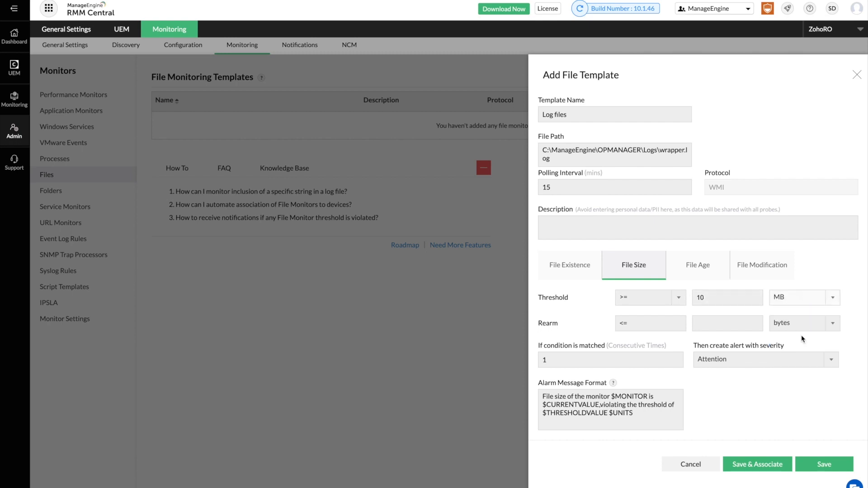
{"action": "left_click", "coordinate": [733, 326]}
{"action": "type", "text": "9"}
{"action": "left_click", "coordinate": [784, 327]}
{"action": "left_click", "coordinate": [792, 366]}
Alert on file modification and save the template to proceed to device association.
{"action": "left_click", "coordinate": [699, 273]}
{"action": "left_click", "coordinate": [787, 301]}
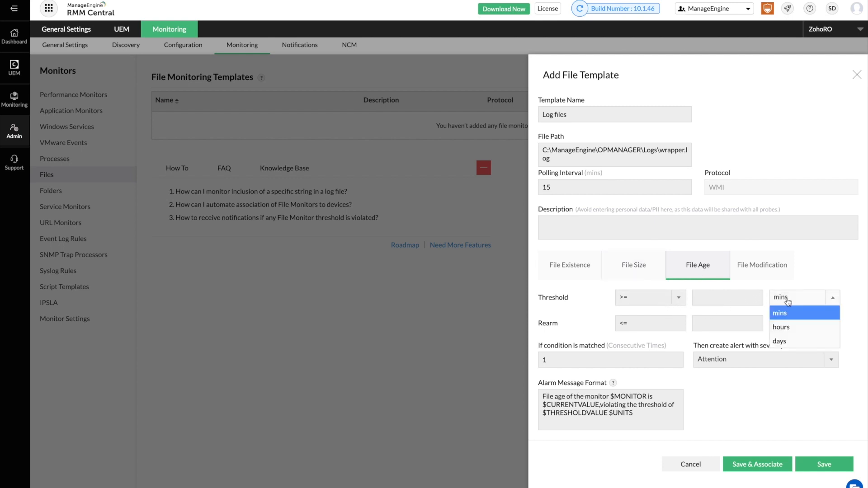
{"action": "left_click", "coordinate": [765, 273]}
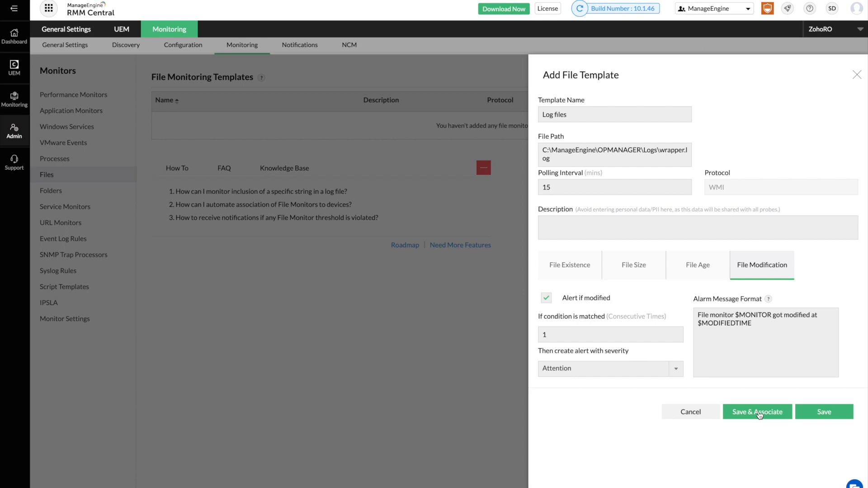
{"action": "left_click", "coordinate": [759, 415]}
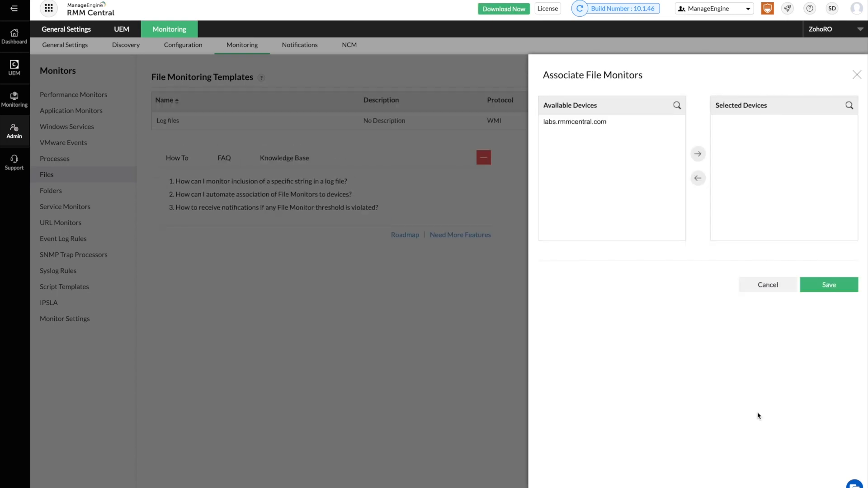
Associate Log files with labs.rmmcentral.com, save, and go to Folder Monitoring Templates.
{"action": "left_click", "coordinate": [582, 121]}
{"action": "left_click", "coordinate": [699, 155]}
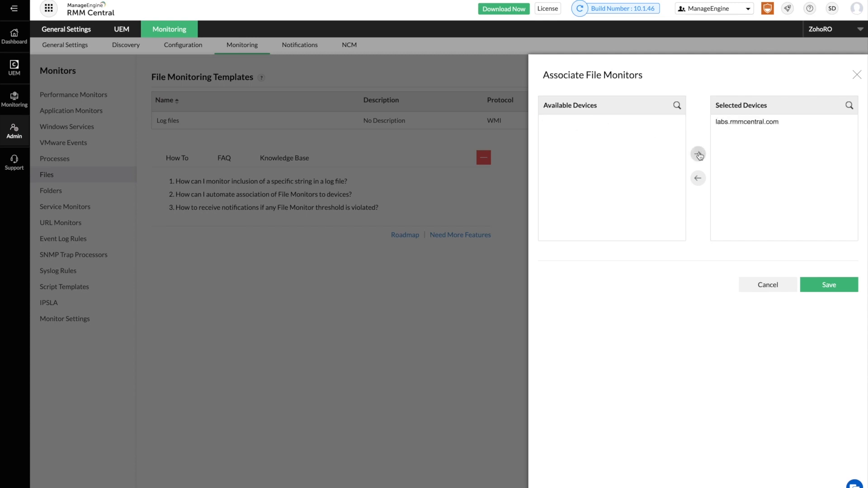
{"action": "left_click", "coordinate": [836, 288]}
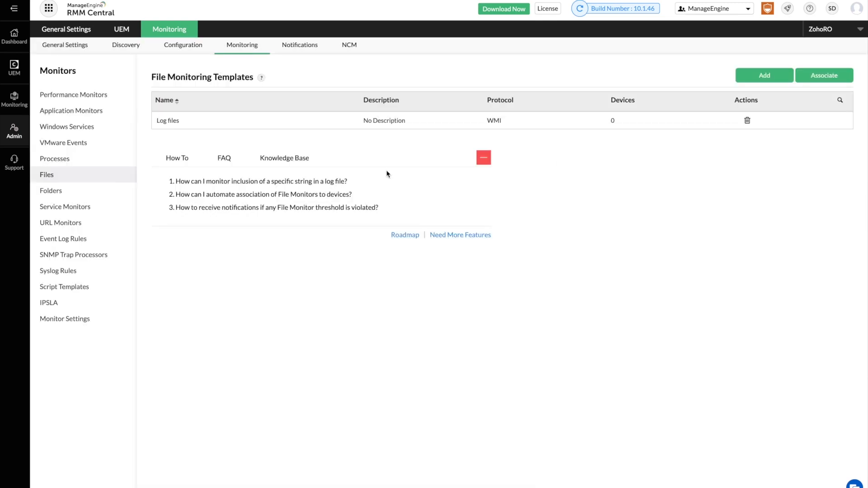
{"action": "left_click", "coordinate": [100, 196]}
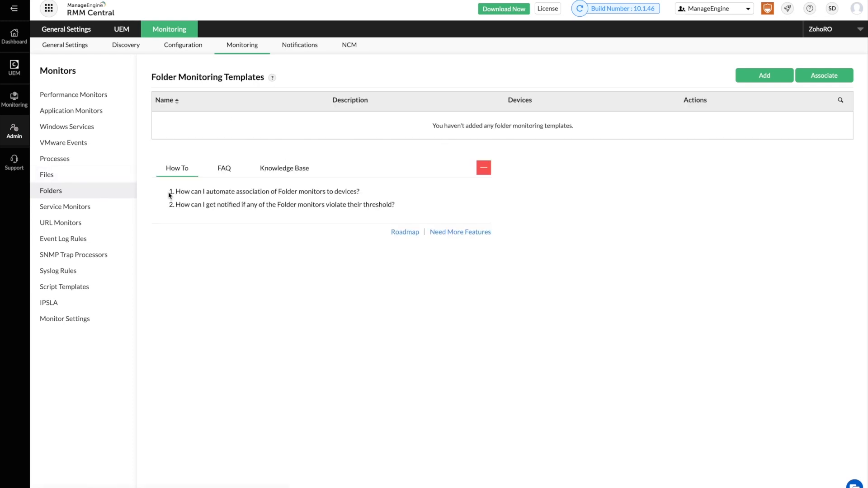
Start a new folder template named 'Certificates Folder' watching path C:\Certificates.
{"action": "left_click", "coordinate": [776, 77]}
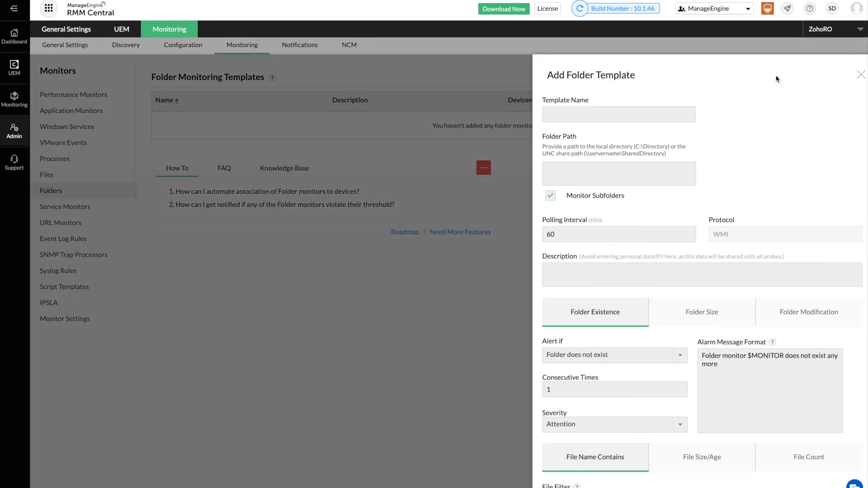
{"action": "left_click", "coordinate": [565, 112]}
{"action": "type", "text": "Certificate"}
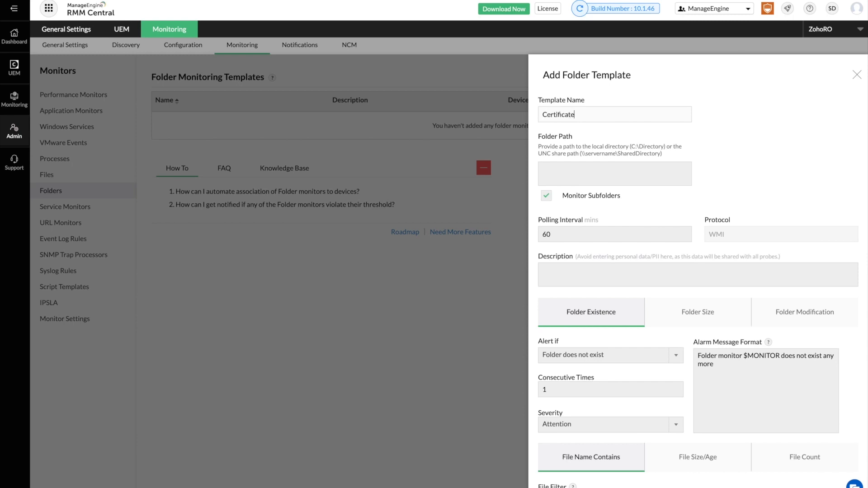
{"action": "type", "text": "s Folder"}
{"action": "left_click", "coordinate": [589, 176]}
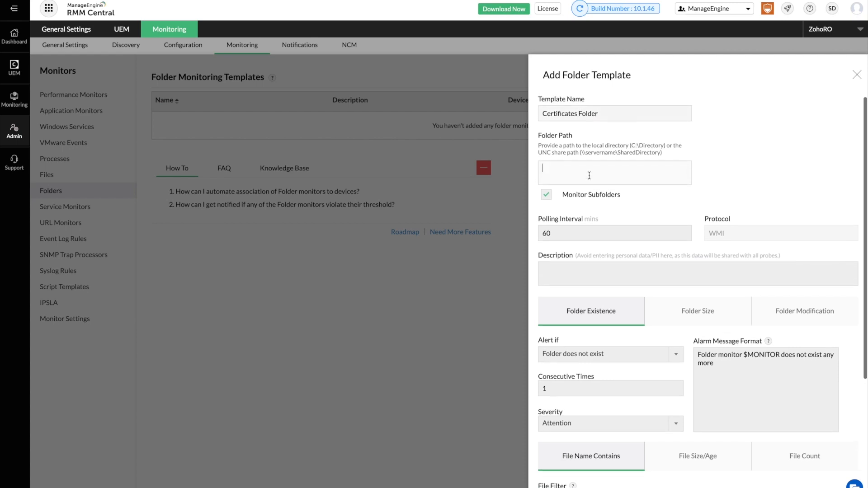
{"action": "type", "text": "C:\\"}
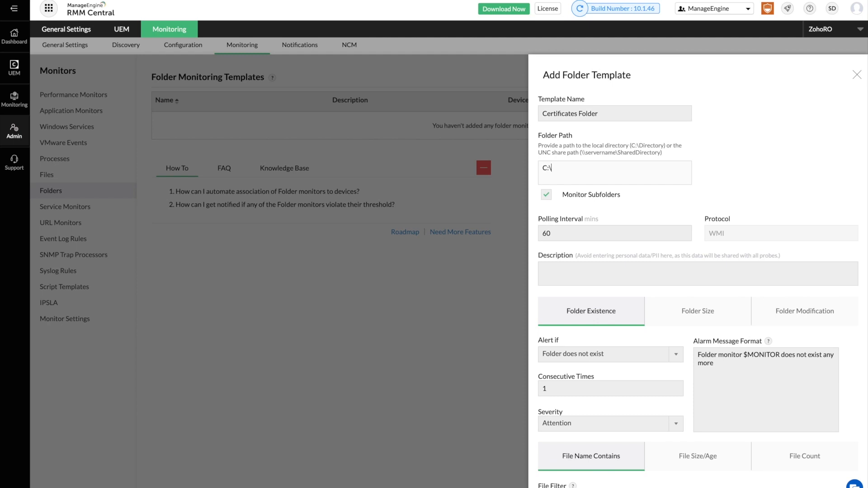
{"action": "type", "text": "Certificates"}
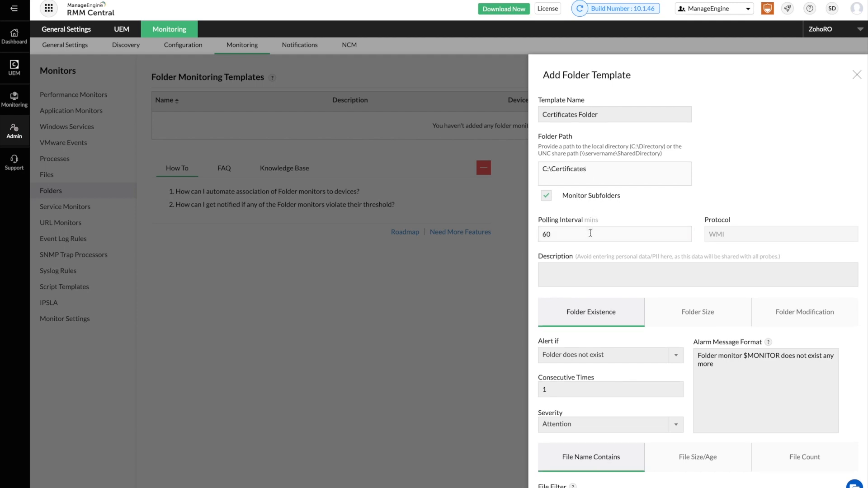
Keep 'Folder does not exist', review the size, modification, file size/age and count tabs, and save.
{"action": "scroll", "coordinate": [591, 228], "scroll_direction": "down", "scroll_amount": 3}
{"action": "left_click", "coordinate": [587, 255]}
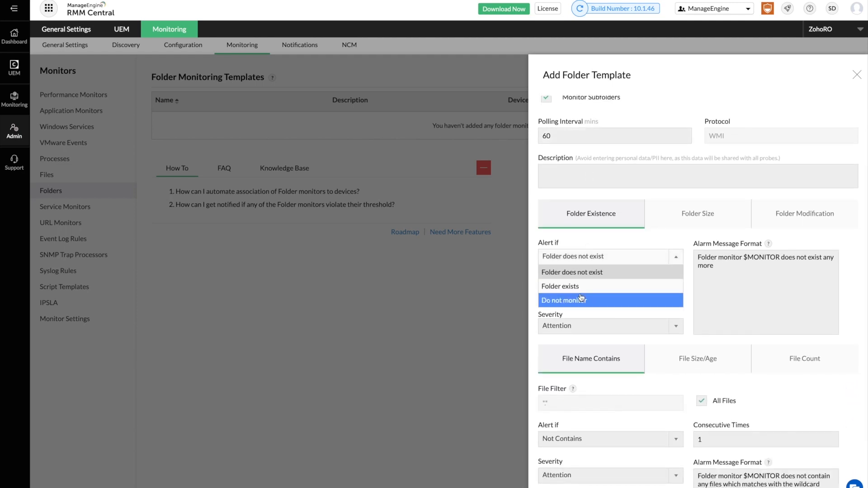
{"action": "left_click", "coordinate": [591, 274]}
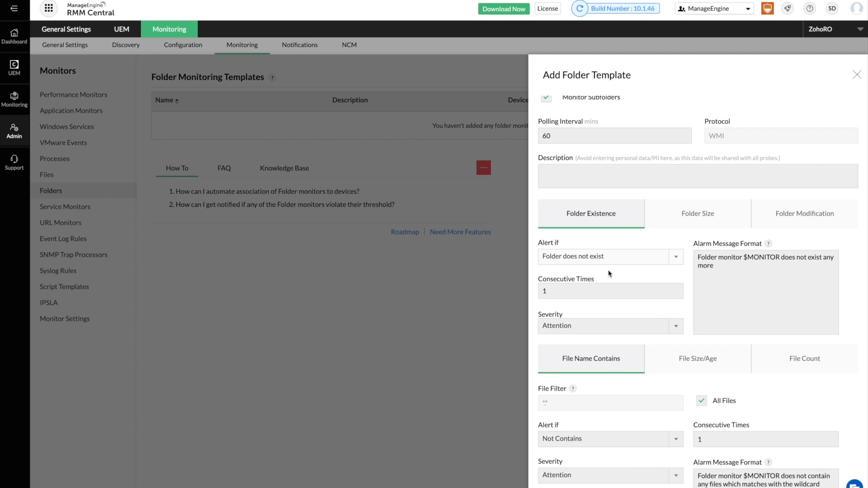
{"action": "left_click", "coordinate": [680, 222]}
{"action": "left_click", "coordinate": [800, 210]}
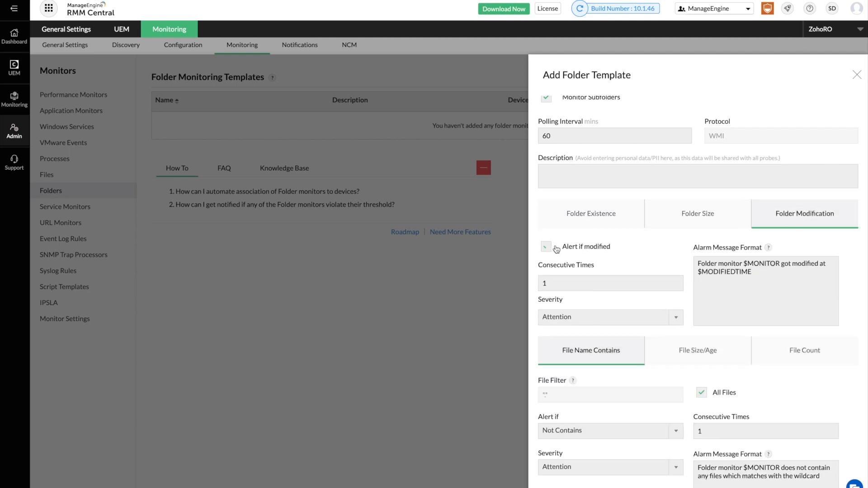
{"action": "scroll", "coordinate": [698, 296], "scroll_direction": "down", "scroll_amount": 2}
{"action": "left_click", "coordinate": [680, 284]}
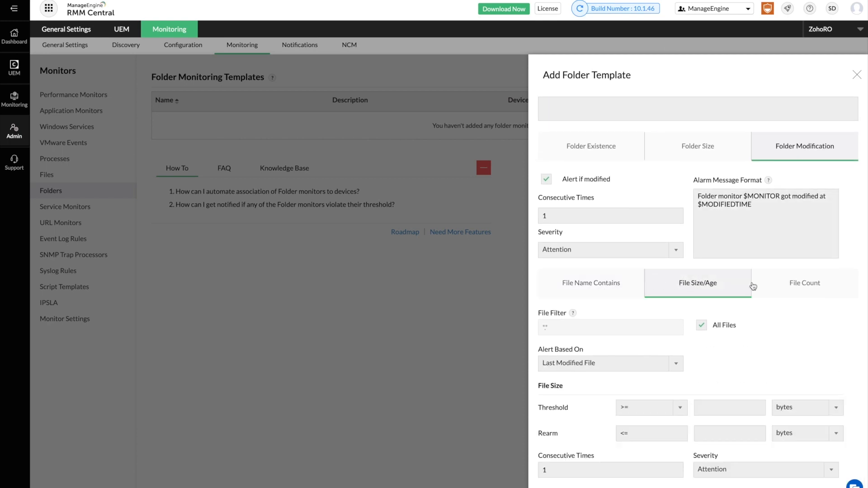
{"action": "left_click", "coordinate": [803, 285]}
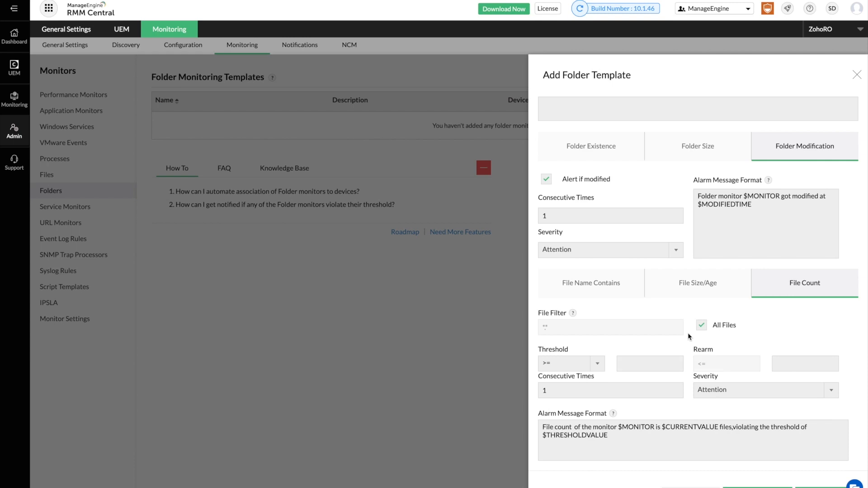
{"action": "scroll", "coordinate": [691, 336], "scroll_direction": "down", "scroll_amount": 1}
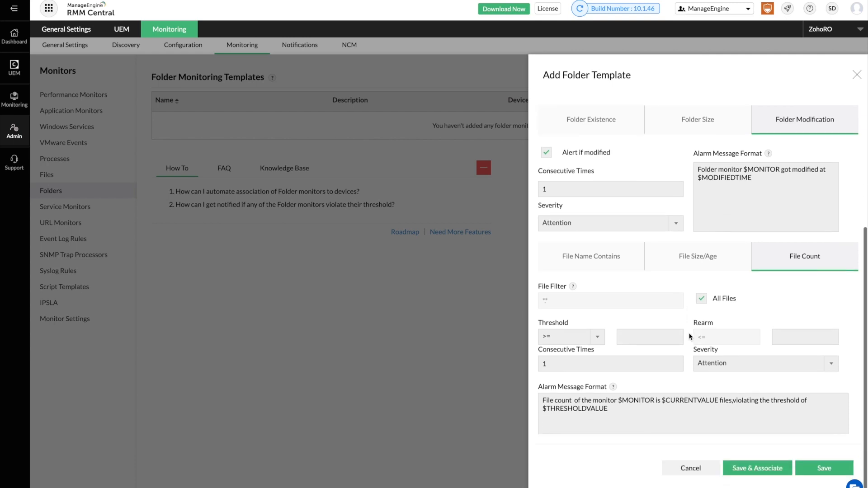
{"action": "left_click", "coordinate": [823, 472]}
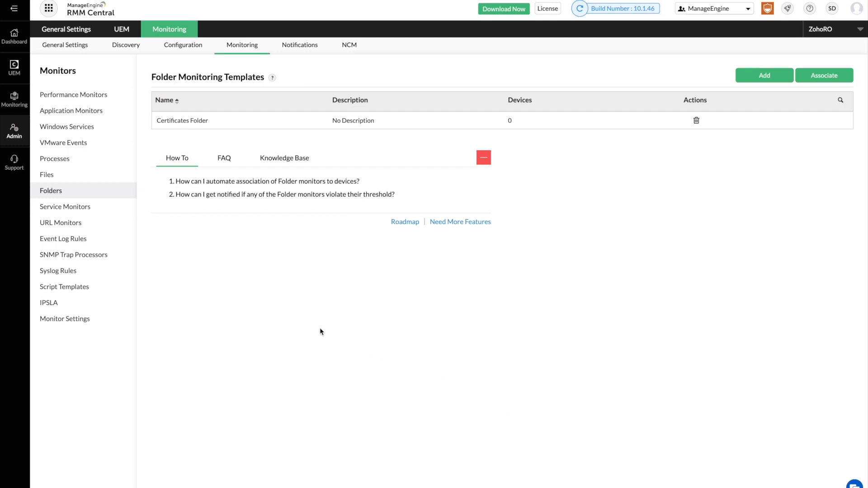
Look over the 16 Service Monitors, then switch to the empty URL Monitors page.
{"action": "left_click", "coordinate": [65, 210]}
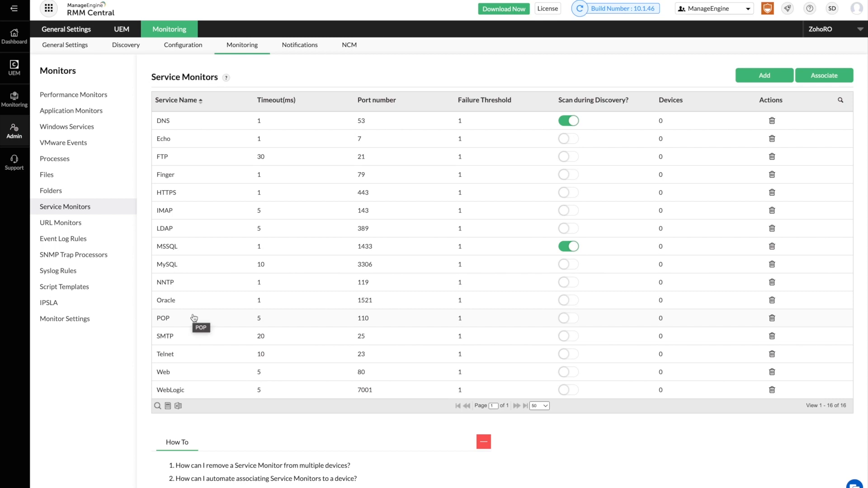
{"action": "left_click", "coordinate": [94, 229]}
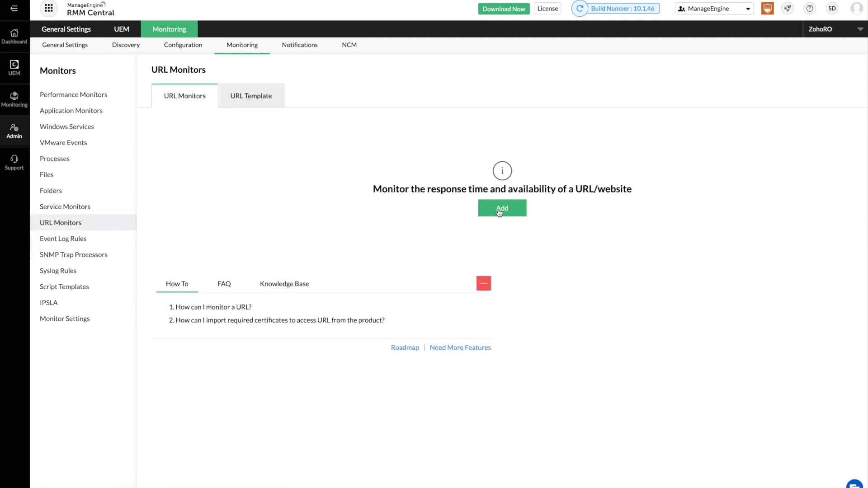
{"action": "left_click", "coordinate": [500, 211]}
{"action": "left_click", "coordinate": [551, 143]}
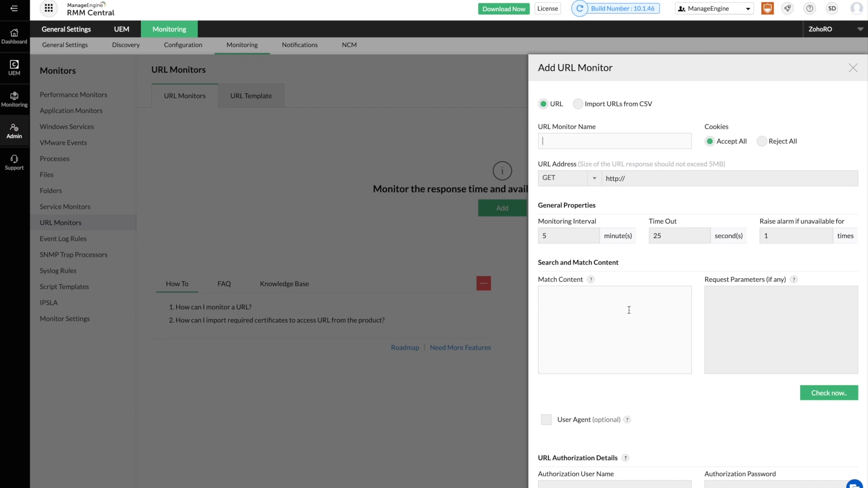
{"action": "scroll", "coordinate": [629, 310], "scroll_direction": "down", "scroll_amount": 3}
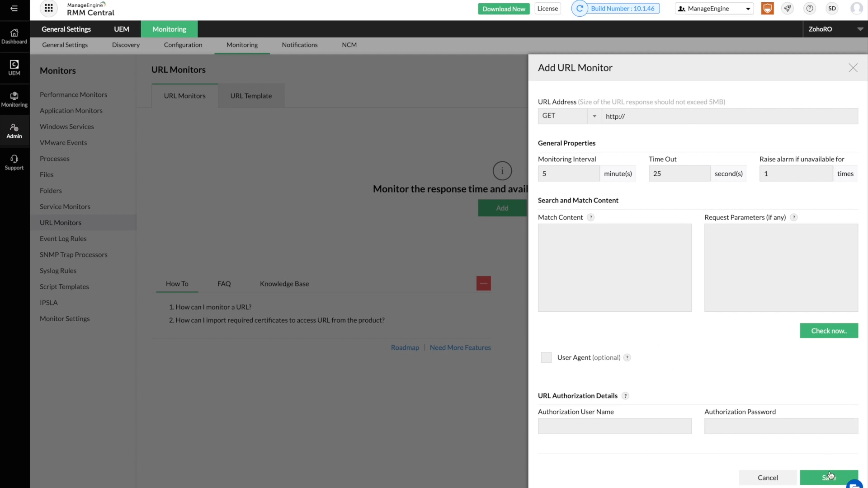
{"action": "left_click", "coordinate": [853, 68]}
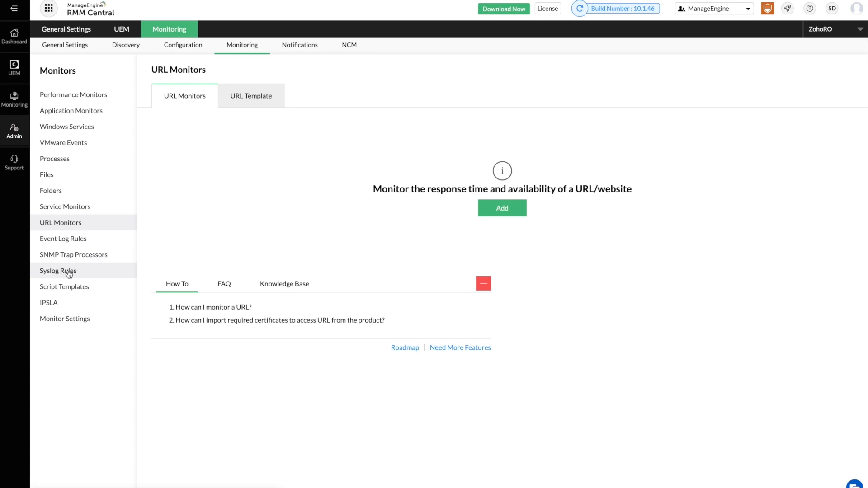
Open Event Log Rules and scroll through the predefined rules like Any Application failure.
{"action": "left_click", "coordinate": [74, 246]}
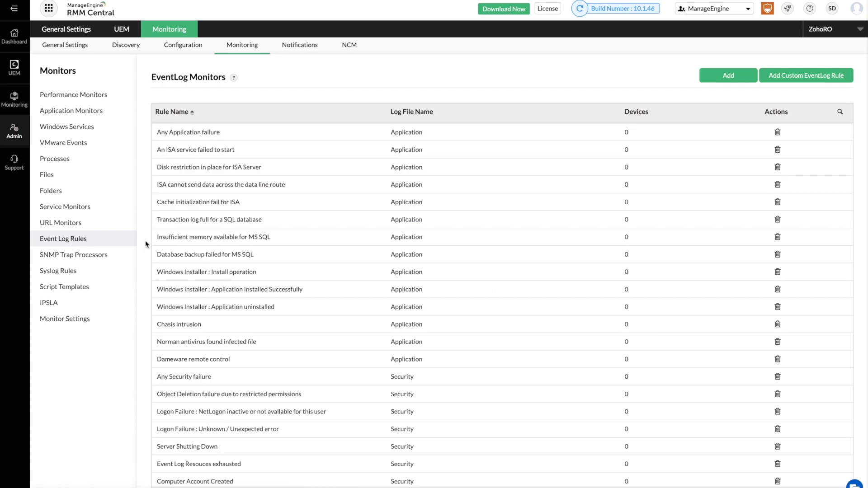
{"action": "scroll", "coordinate": [196, 247], "scroll_direction": "down", "scroll_amount": 2}
{"action": "scroll", "coordinate": [195, 246], "scroll_direction": "down", "scroll_amount": 5}
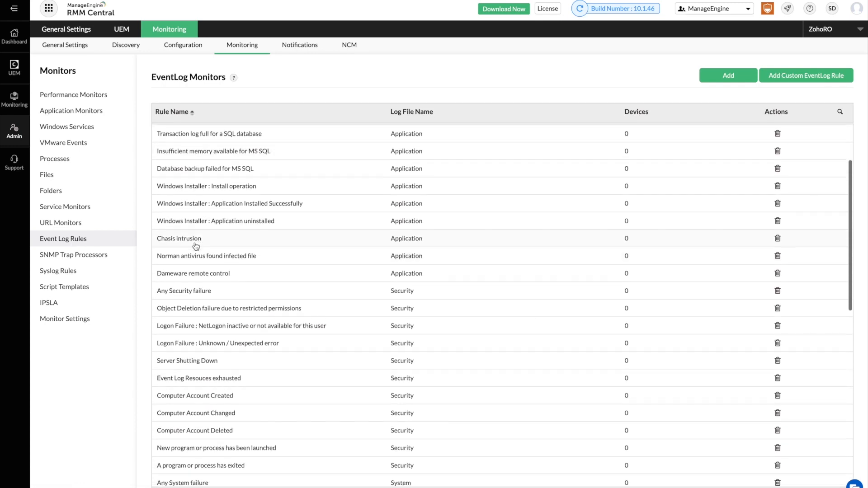
{"action": "scroll", "coordinate": [195, 246], "scroll_direction": "down", "scroll_amount": 6}
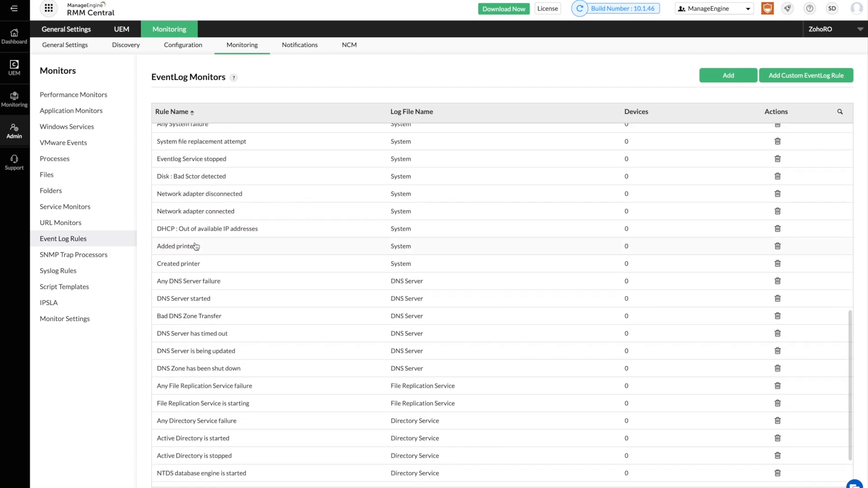
{"action": "scroll", "coordinate": [196, 247], "scroll_direction": "down", "scroll_amount": 1}
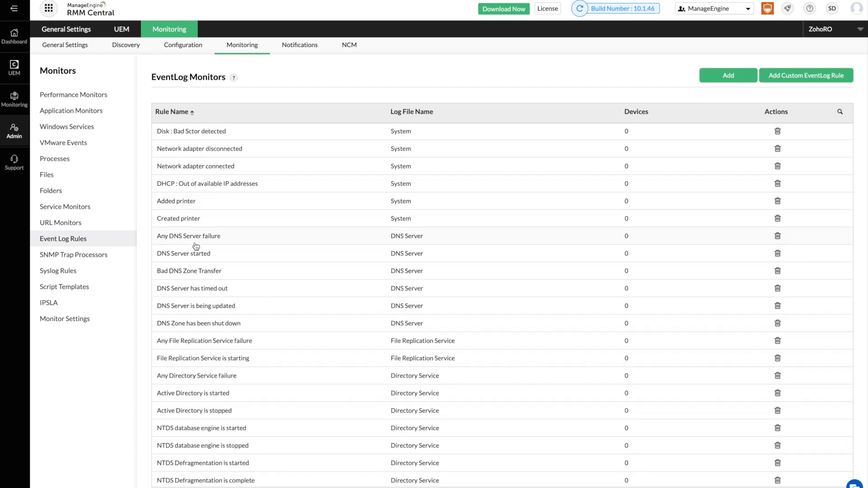
{"action": "scroll", "coordinate": [196, 246], "scroll_direction": "down", "scroll_amount": 1}
{"action": "scroll", "coordinate": [196, 246], "scroll_direction": "up", "scroll_amount": 10}
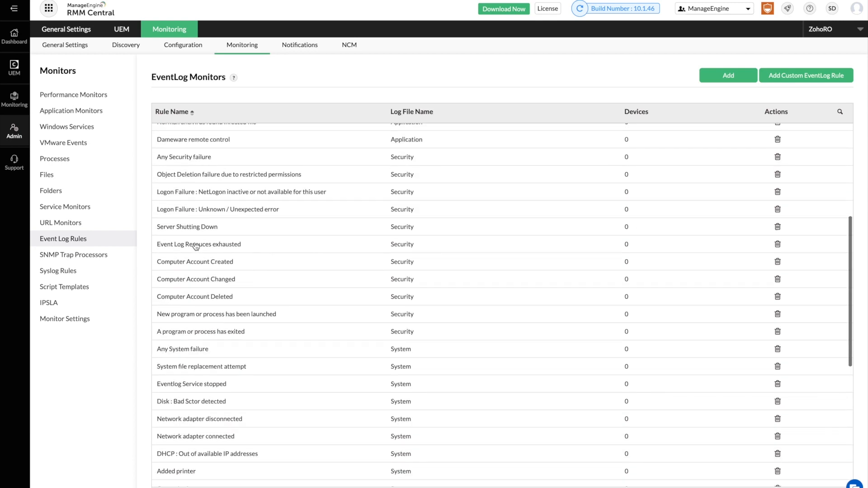
{"action": "scroll", "coordinate": [196, 247], "scroll_direction": "up", "scroll_amount": 1}
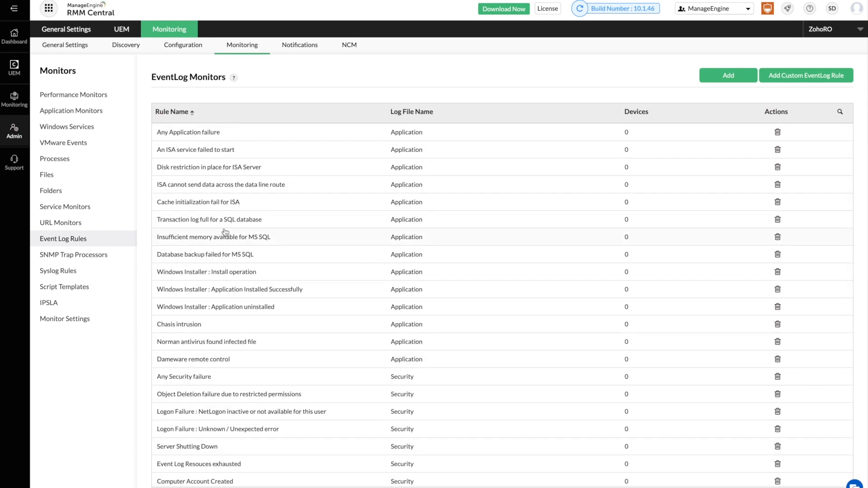
{"action": "left_click", "coordinate": [734, 77]}
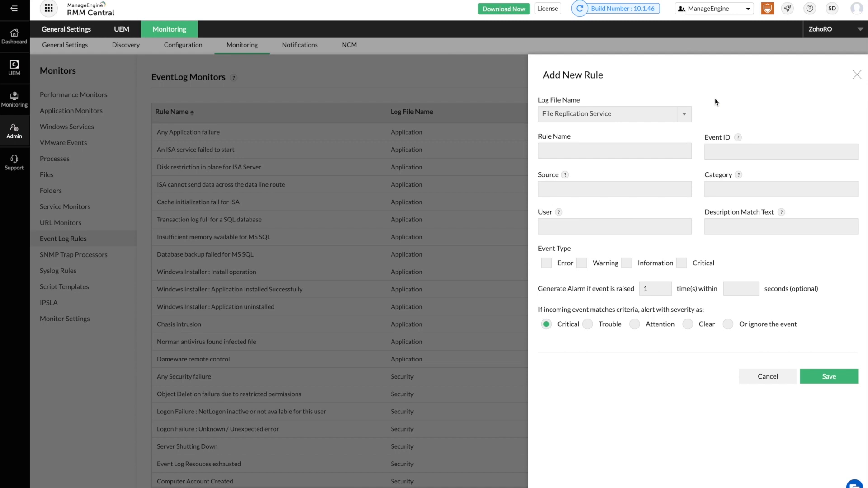
{"action": "left_click", "coordinate": [670, 115]}
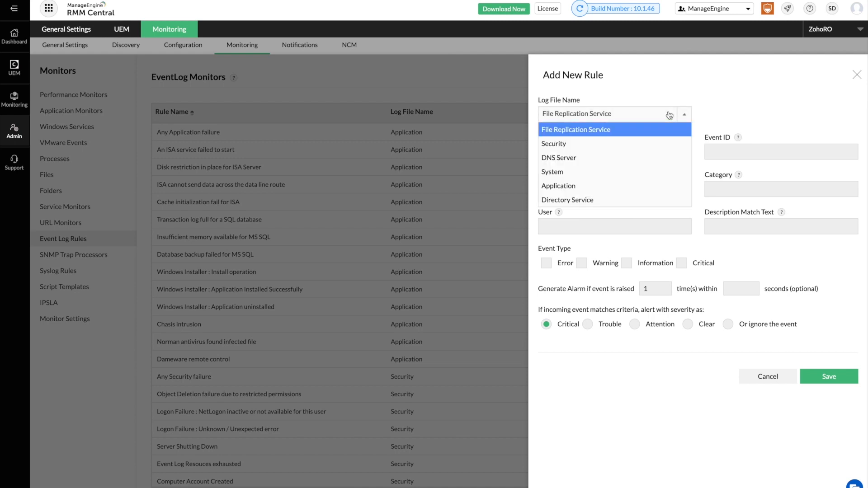
{"action": "left_click", "coordinate": [640, 144]}
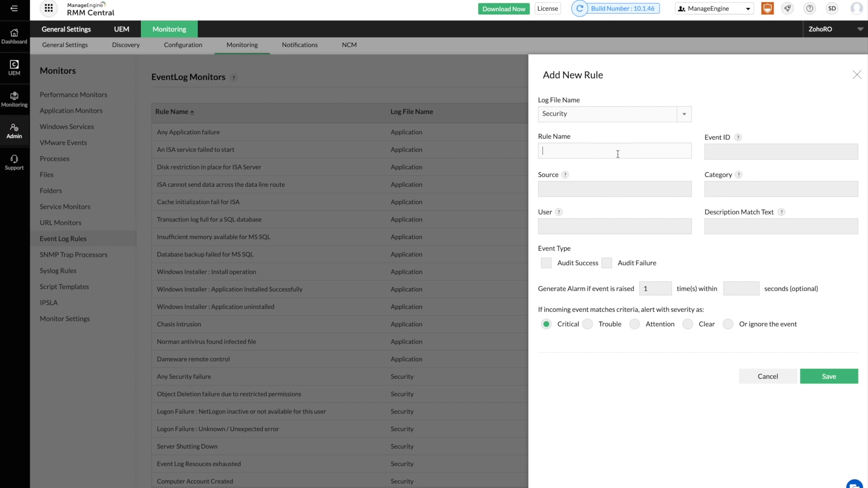
{"action": "left_click", "coordinate": [719, 153]}
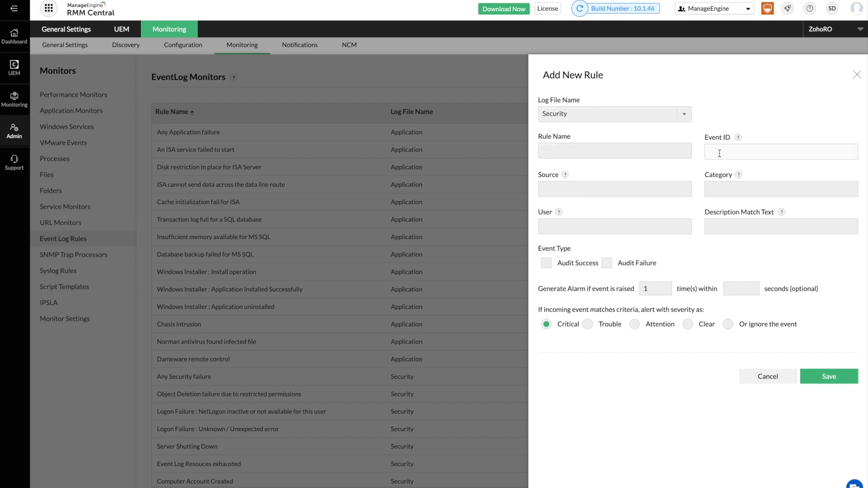
{"action": "left_click", "coordinate": [639, 188]}
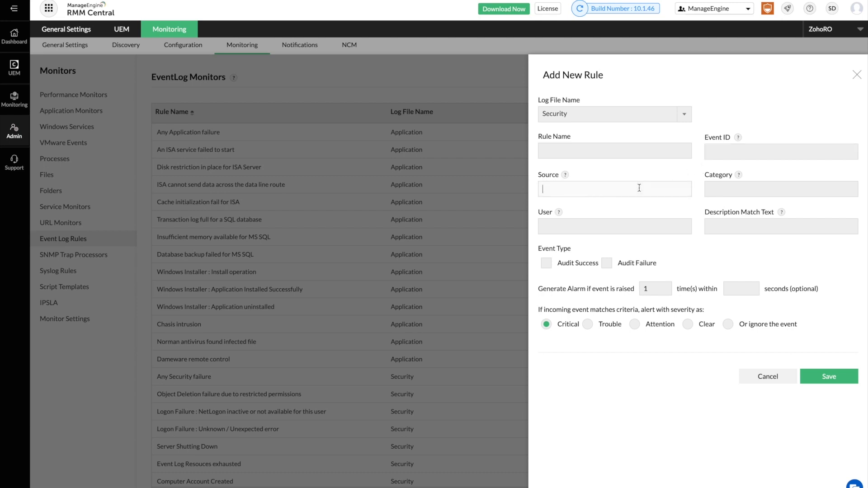
{"action": "left_click", "coordinate": [712, 189]}
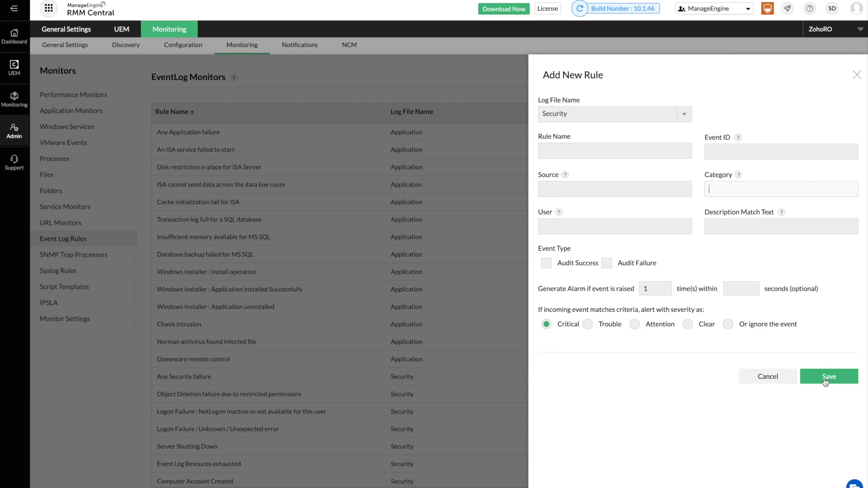
{"action": "left_click", "coordinate": [857, 75]}
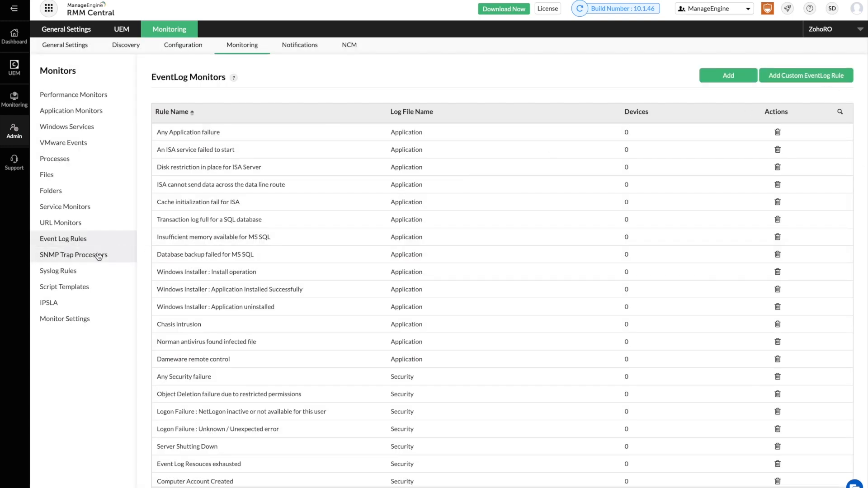
Browse the SNMP Trap Processors list, then open Trap Settings showing trap port 162.
{"action": "left_click", "coordinate": [98, 257]}
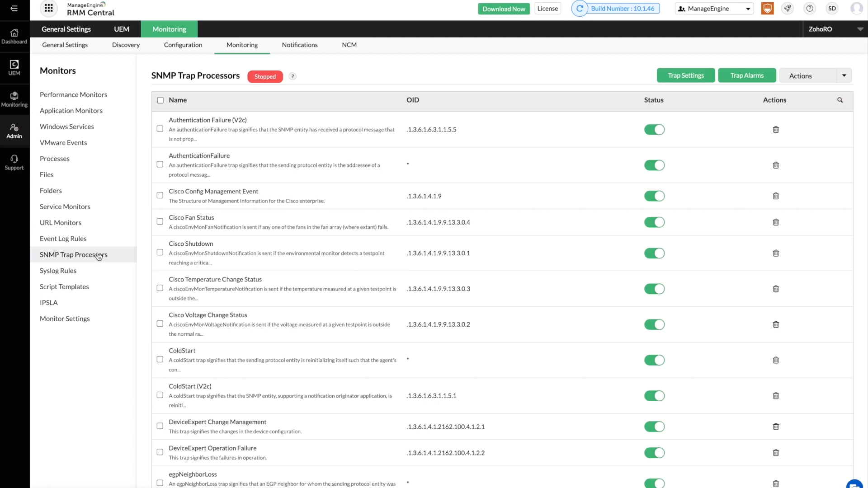
{"action": "scroll", "coordinate": [231, 245], "scroll_direction": "down", "scroll_amount": 4}
{"action": "scroll", "coordinate": [231, 244], "scroll_direction": "down", "scroll_amount": 6}
{"action": "scroll", "coordinate": [231, 244], "scroll_direction": "up", "scroll_amount": 9}
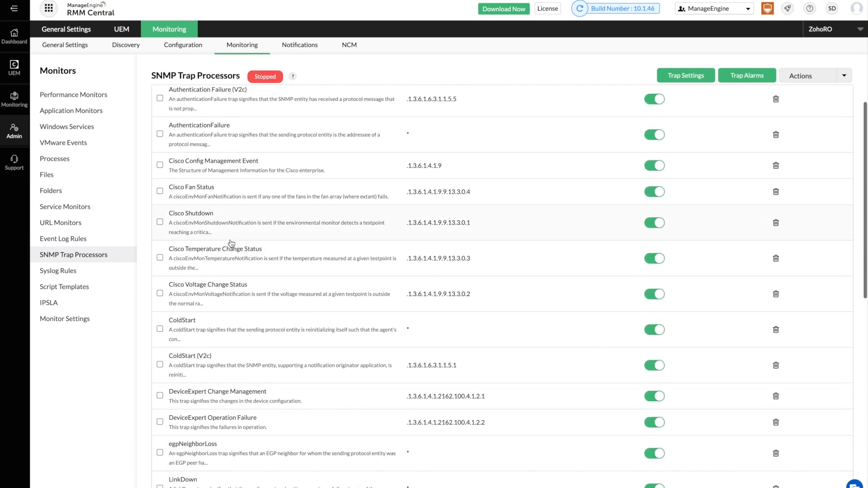
{"action": "scroll", "coordinate": [232, 244], "scroll_direction": "up", "scroll_amount": 1}
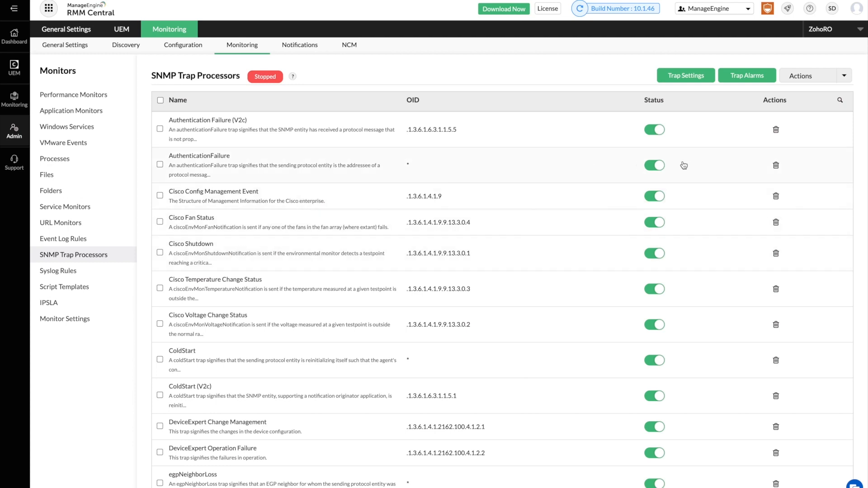
{"action": "left_click", "coordinate": [682, 77]}
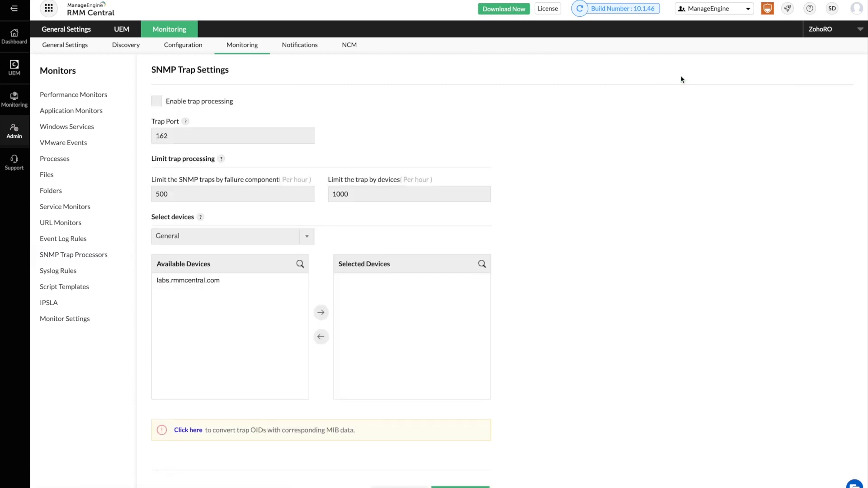
Enable trap processing for labs.rmmcentral.com and save the SNMP trap settings.
{"action": "left_click", "coordinate": [157, 101]}
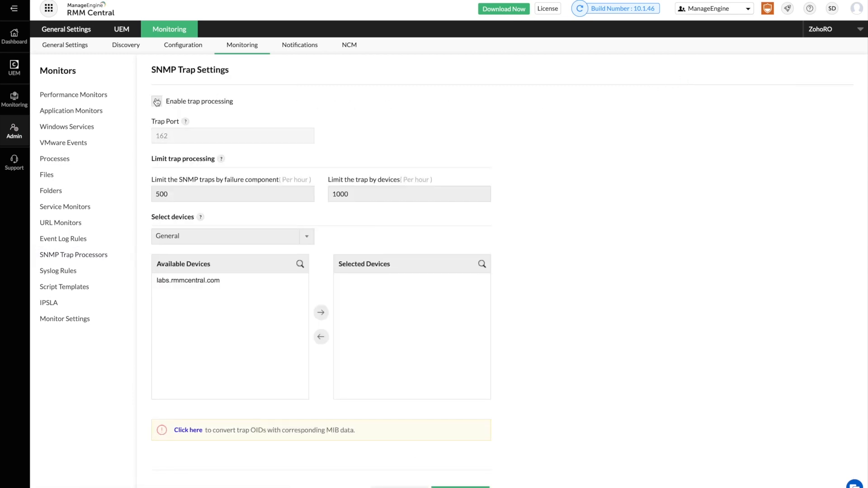
{"action": "left_click", "coordinate": [177, 281]}
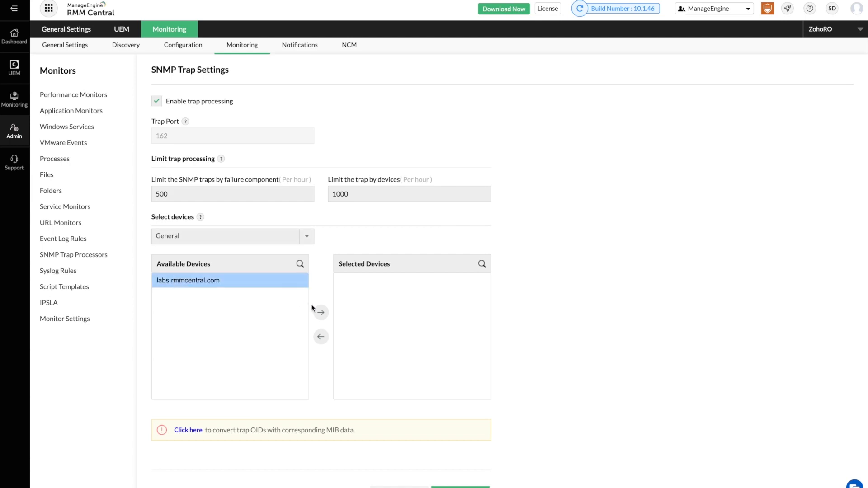
{"action": "left_click", "coordinate": [320, 312]}
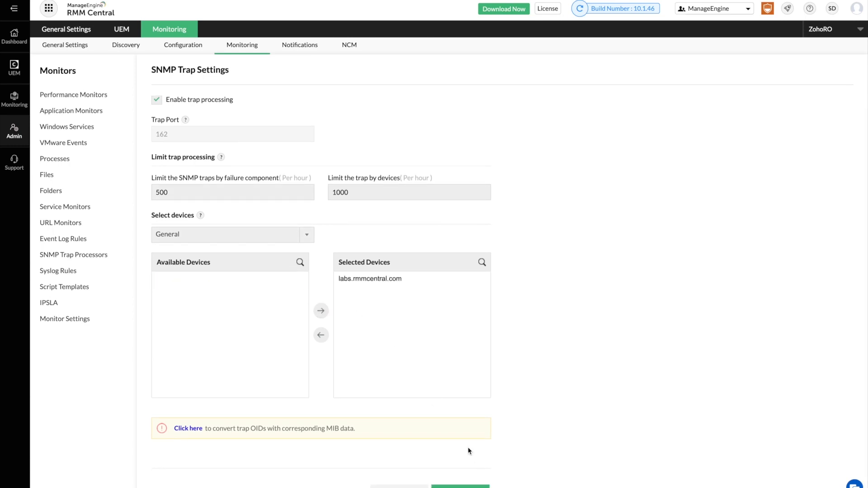
{"action": "left_click", "coordinate": [458, 486]}
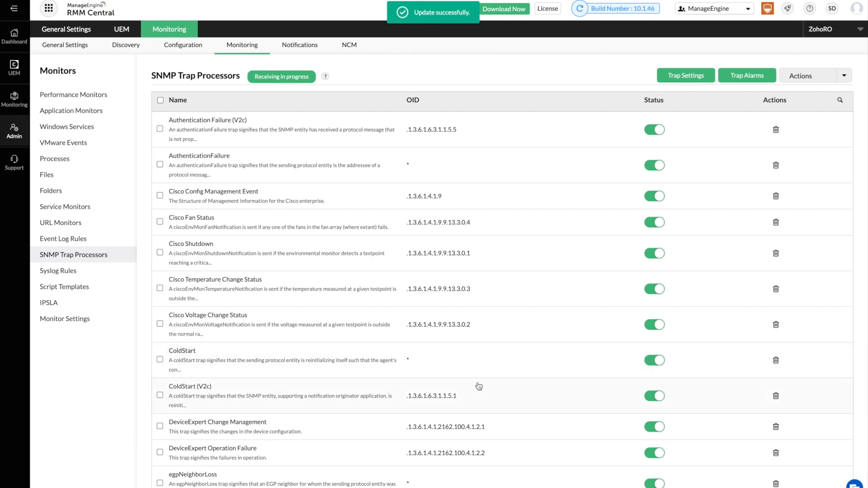
{"action": "scroll", "coordinate": [799, 136], "scroll_direction": "down", "scroll_amount": 5}
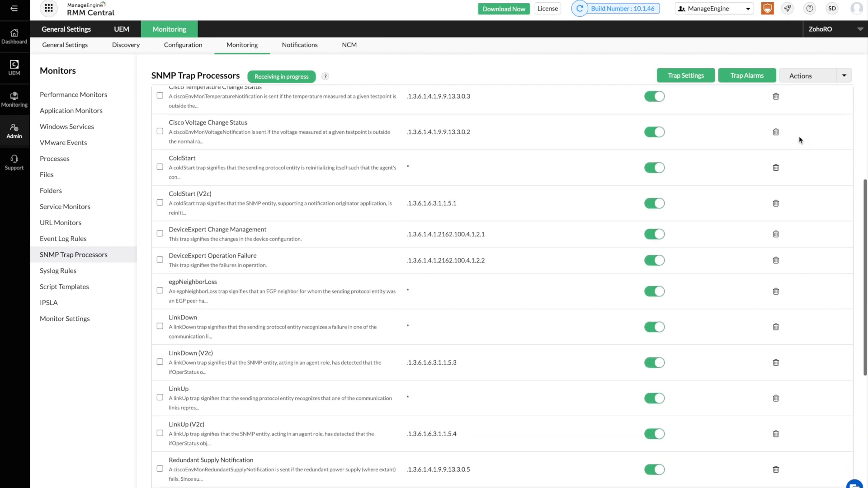
{"action": "left_click", "coordinate": [810, 77]}
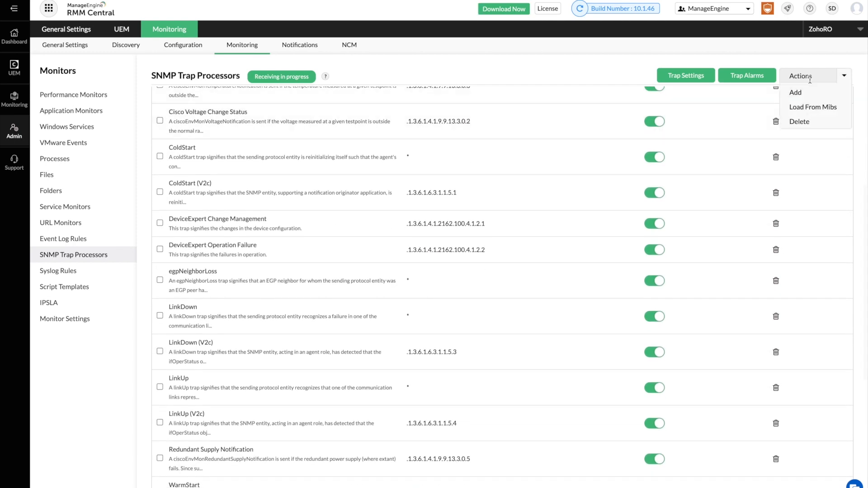
Load the bgpBackwardTransition and bgpEstablished traps from BGP4-MIB and save them.
{"action": "left_click", "coordinate": [812, 108]}
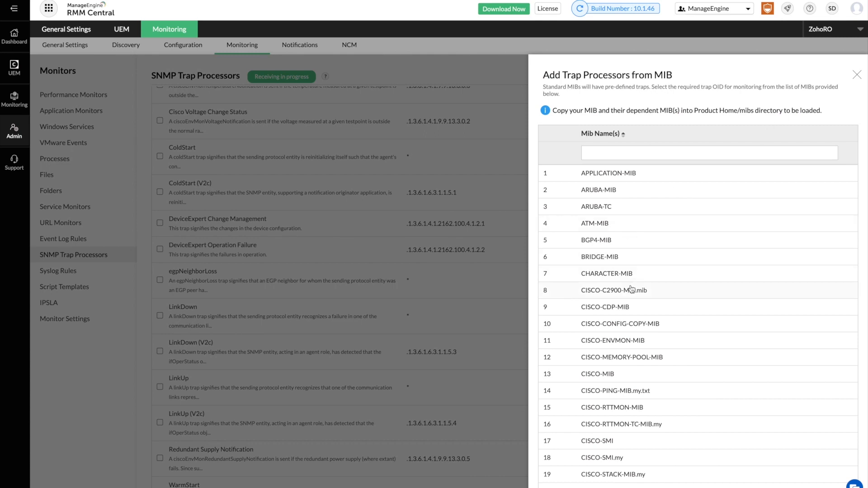
{"action": "scroll", "coordinate": [631, 290], "scroll_direction": "down", "scroll_amount": 2}
{"action": "scroll", "coordinate": [632, 290], "scroll_direction": "down", "scroll_amount": 5}
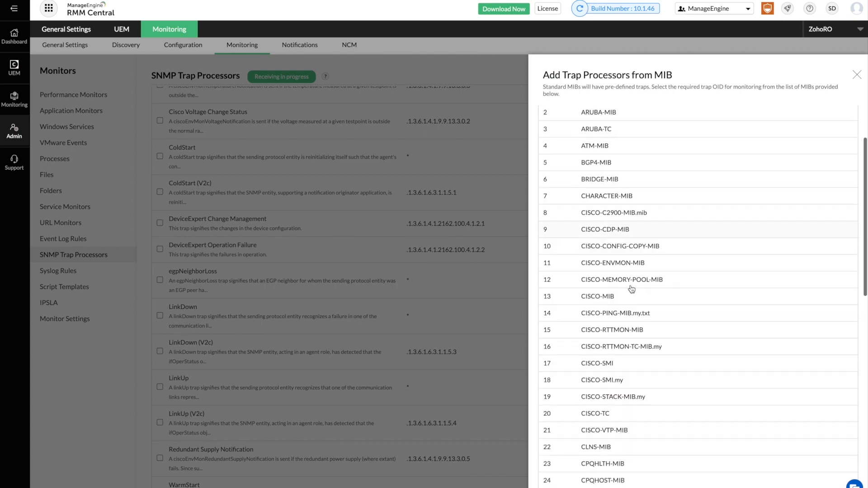
{"action": "scroll", "coordinate": [632, 289], "scroll_direction": "down", "scroll_amount": 7}
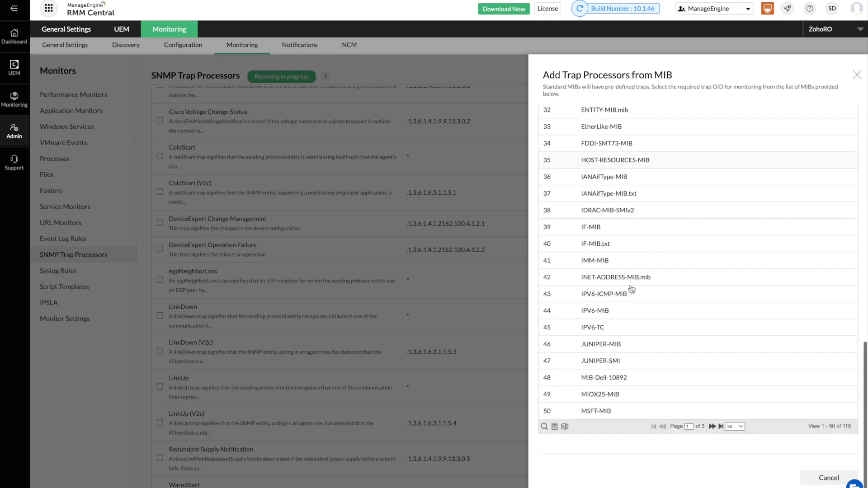
{"action": "scroll", "coordinate": [631, 289], "scroll_direction": "up", "scroll_amount": 8}
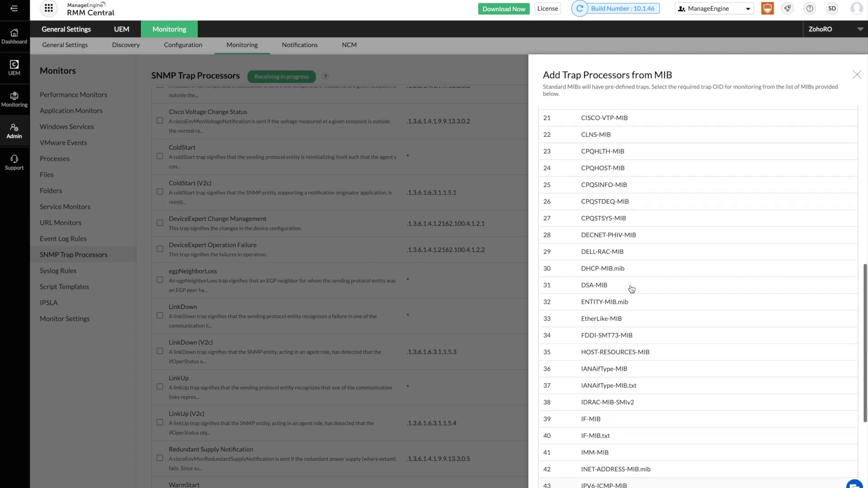
{"action": "scroll", "coordinate": [632, 289], "scroll_direction": "up", "scroll_amount": 5}
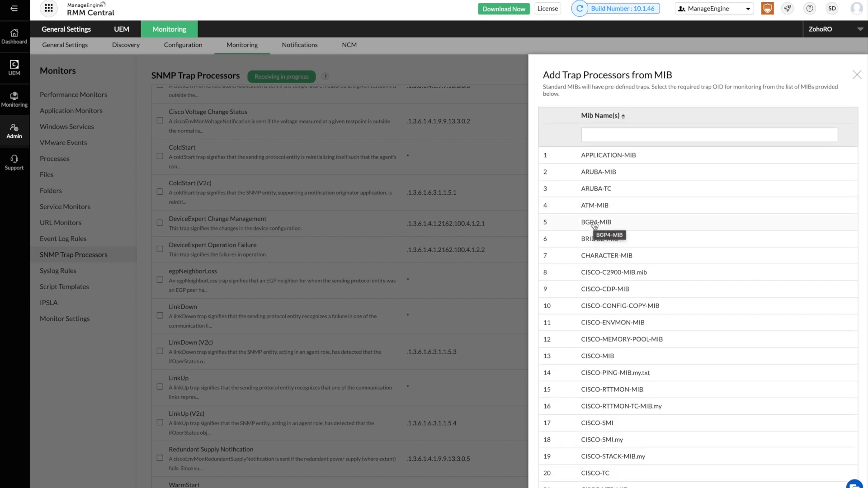
{"action": "left_click", "coordinate": [594, 223]}
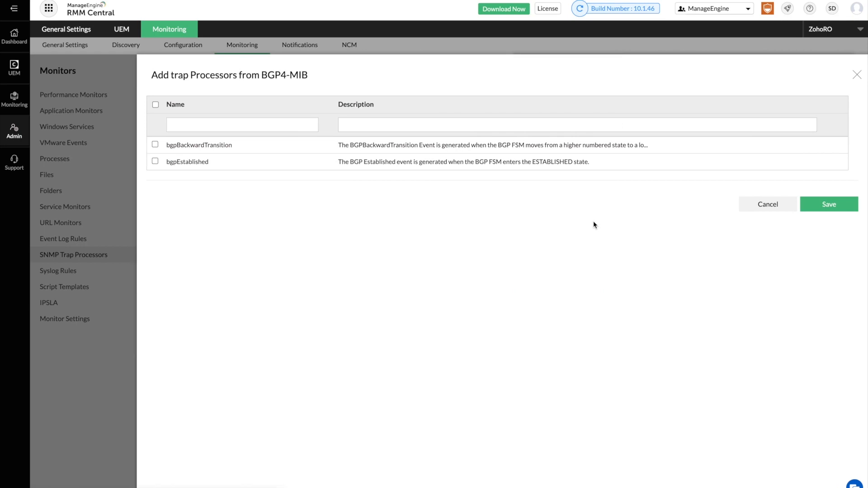
{"action": "left_click", "coordinate": [155, 145]}
{"action": "left_click", "coordinate": [155, 161]}
{"action": "left_click", "coordinate": [838, 209]}
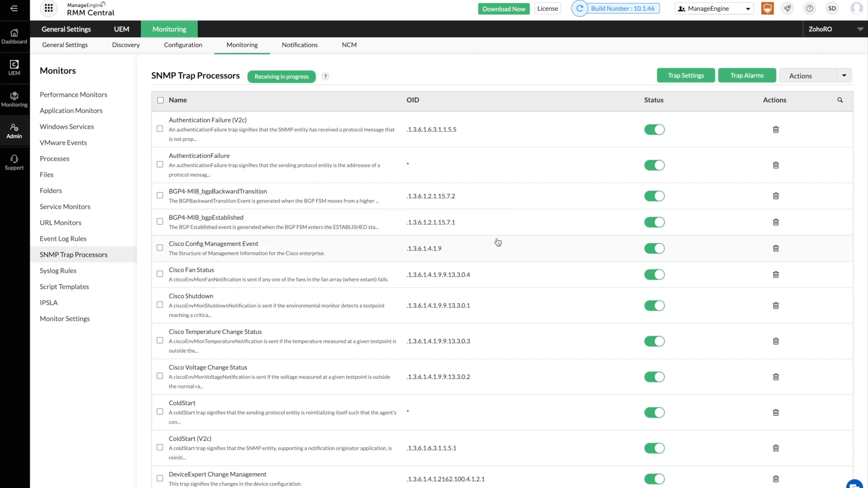
Open the Add Trap Processor form and submit it without entering a name.
{"action": "left_click", "coordinate": [816, 77]}
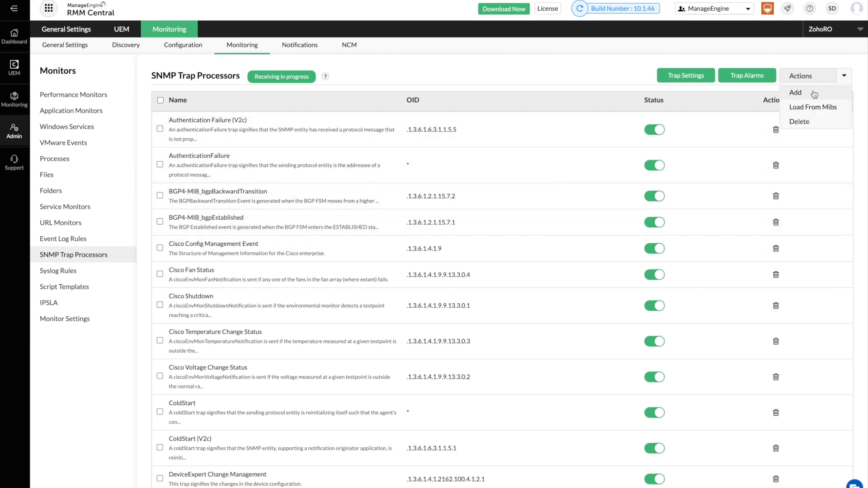
{"action": "left_click", "coordinate": [814, 92]}
{"action": "left_click", "coordinate": [604, 166]}
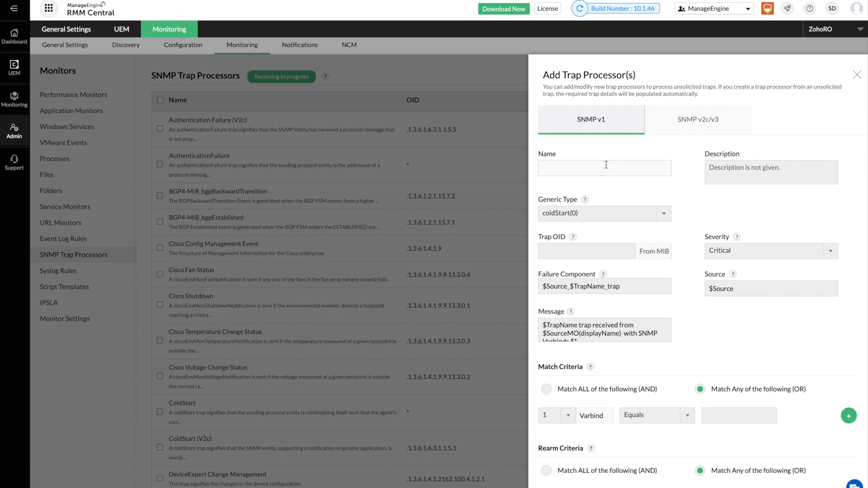
{"action": "left_click", "coordinate": [579, 249]}
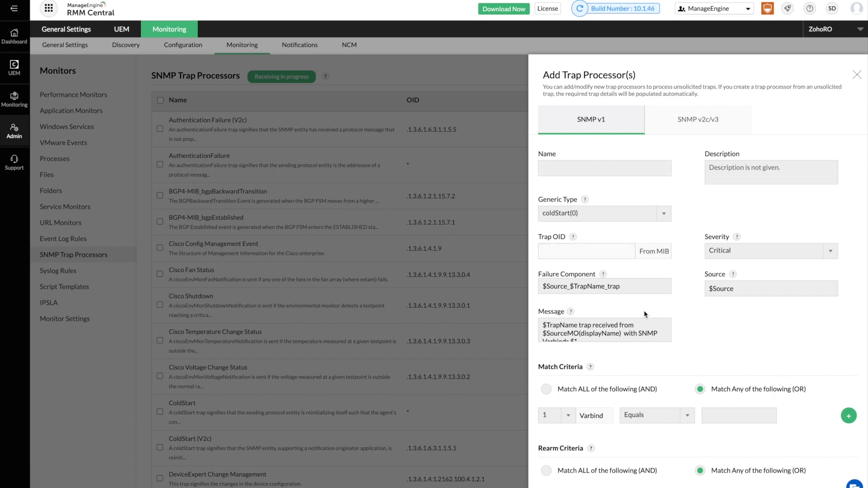
{"action": "scroll", "coordinate": [644, 311], "scroll_direction": "down", "scroll_amount": 3}
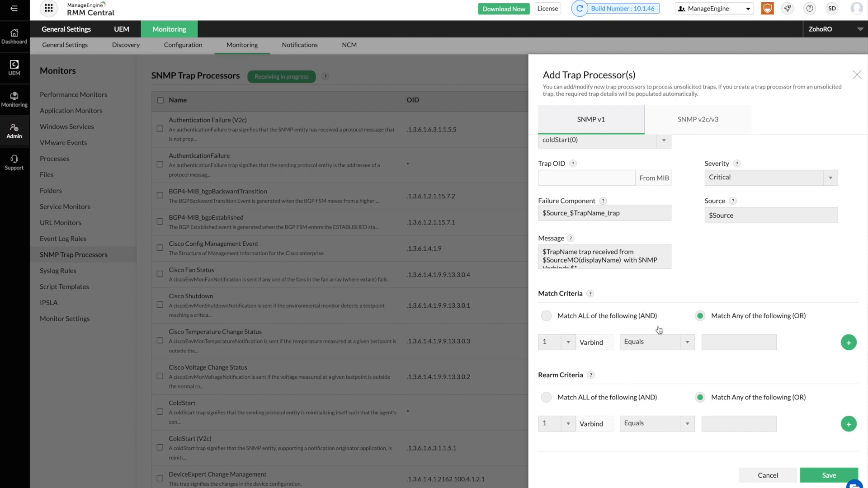
{"action": "left_click", "coordinate": [830, 476]}
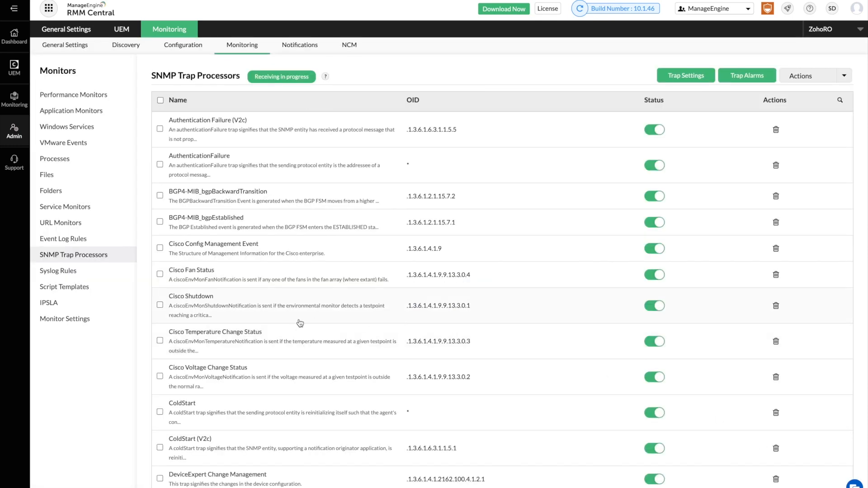
Append port 1514 to the syslog port list and save it.
{"action": "left_click", "coordinate": [90, 276]}
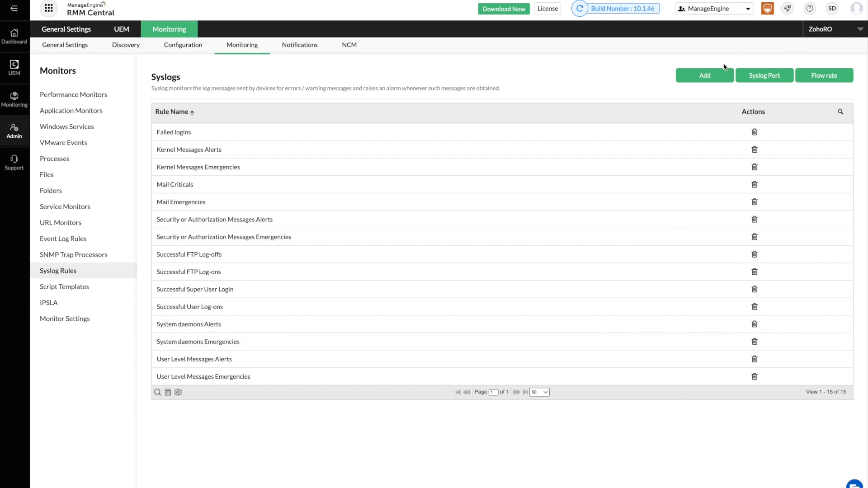
{"action": "left_click", "coordinate": [741, 73]}
{"action": "left_click", "coordinate": [743, 155]}
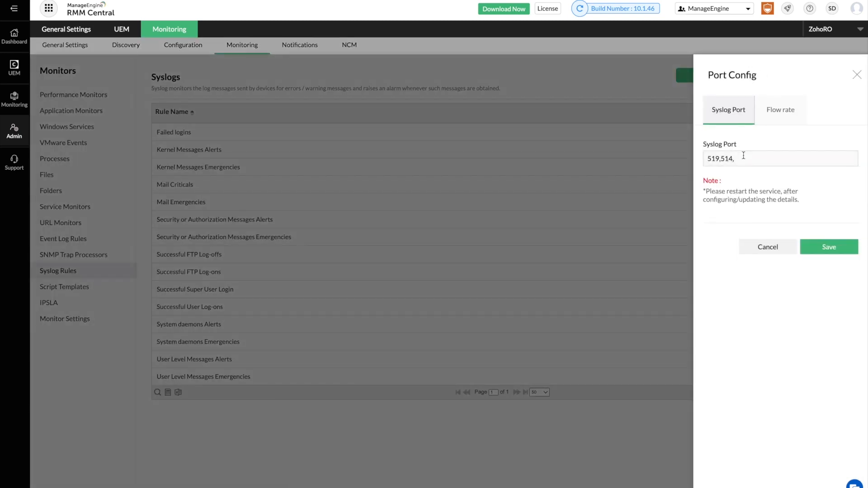
{"action": "type", "text": "1514"}
{"action": "left_click", "coordinate": [802, 121]}
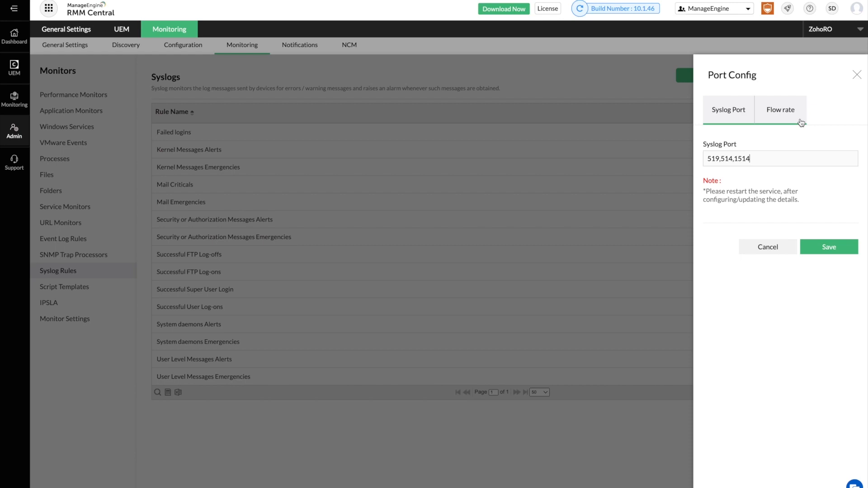
{"action": "left_click", "coordinate": [819, 245]}
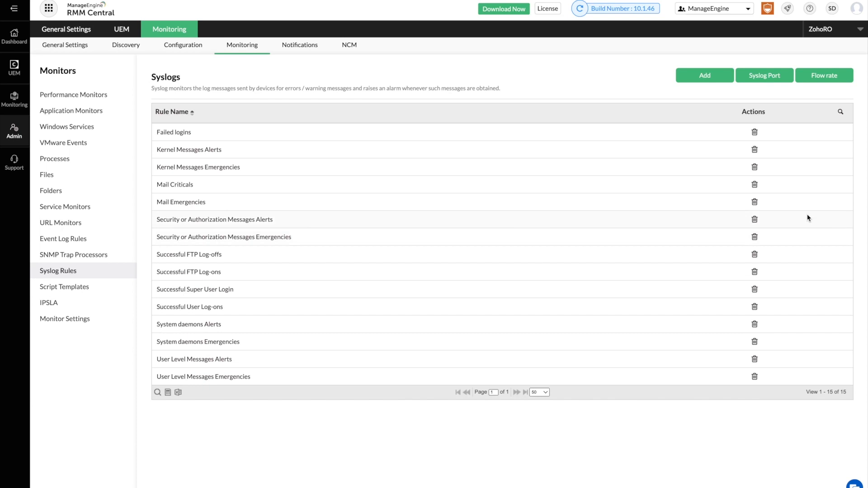
Open a new syslog rule form, leave the facility as Any, and submit it.
{"action": "left_click", "coordinate": [705, 76]}
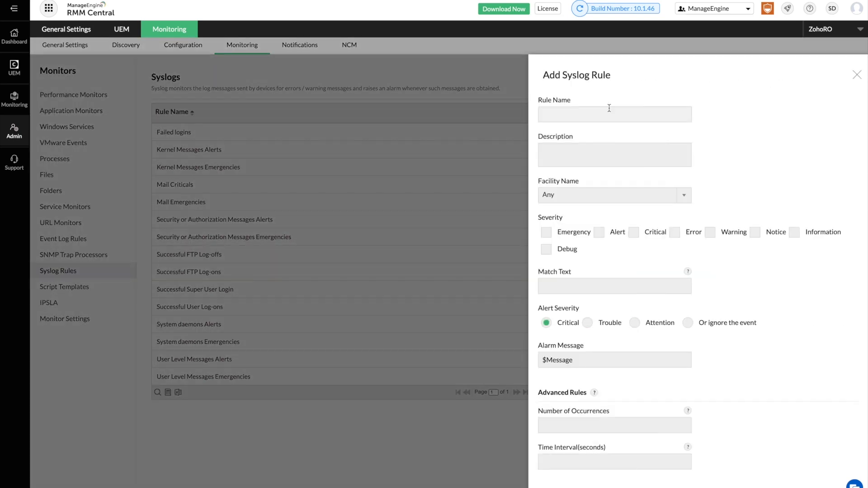
{"action": "left_click", "coordinate": [583, 198]}
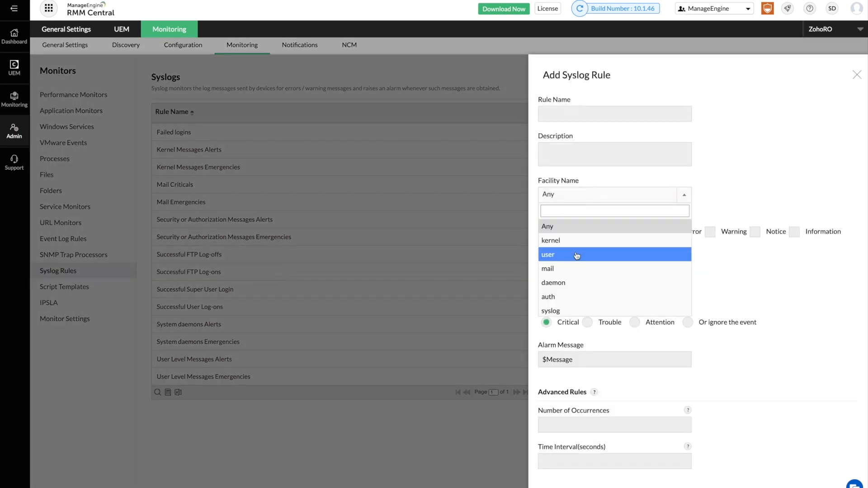
{"action": "scroll", "coordinate": [575, 300], "scroll_direction": "down", "scroll_amount": 2}
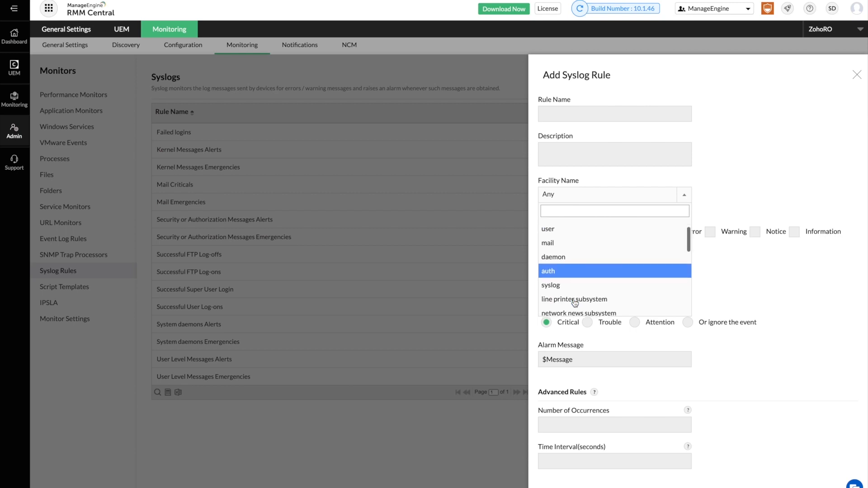
{"action": "scroll", "coordinate": [575, 303], "scroll_direction": "up", "scroll_amount": 2}
{"action": "left_click", "coordinate": [727, 281]}
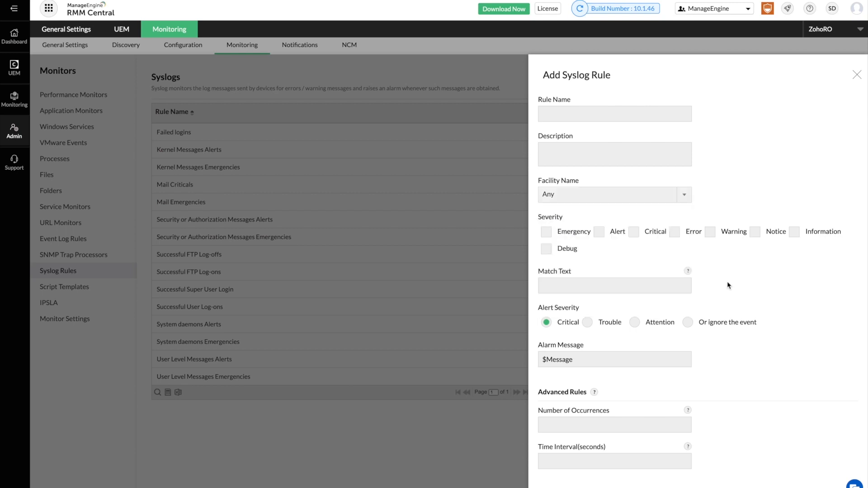
{"action": "scroll", "coordinate": [645, 245], "scroll_direction": "down", "scroll_amount": 6}
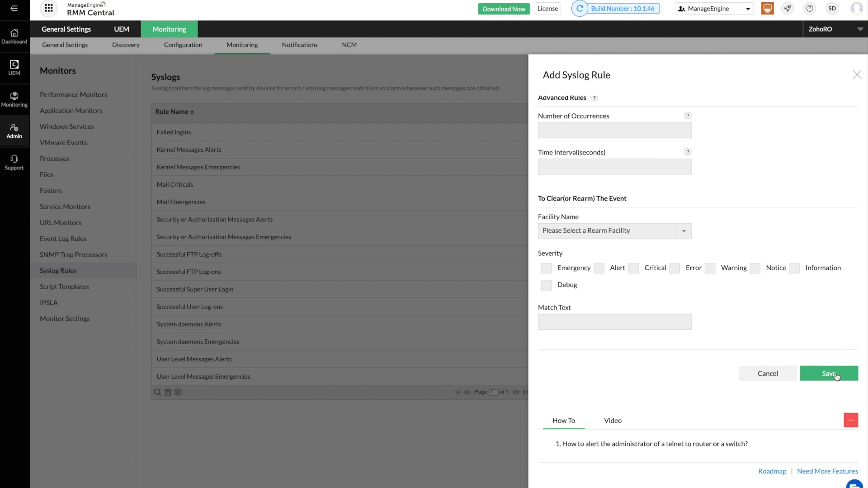
{"action": "left_click", "coordinate": [835, 376]}
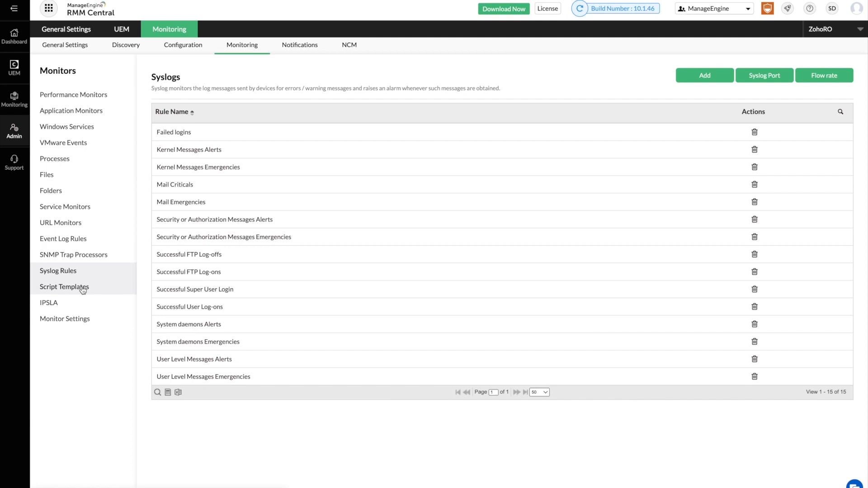
Open a new script template, cancel it unsaved, then show the Performance Monitors list.
{"action": "left_click", "coordinate": [83, 291]}
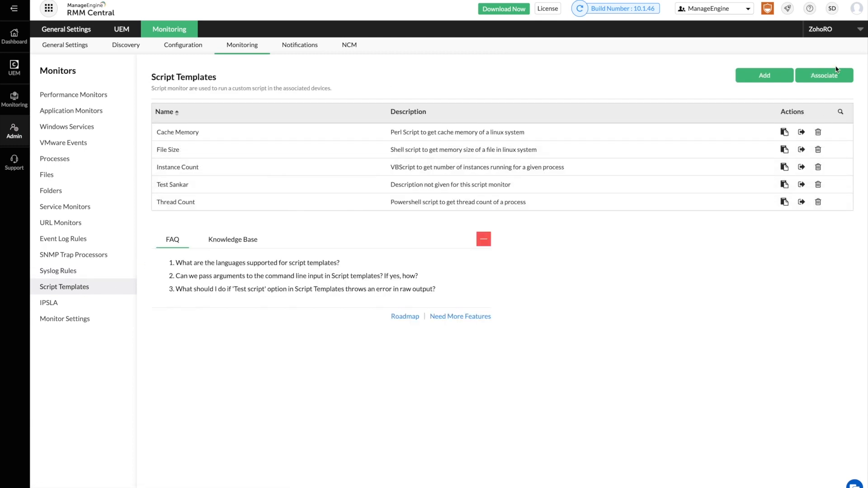
{"action": "left_click", "coordinate": [772, 77]}
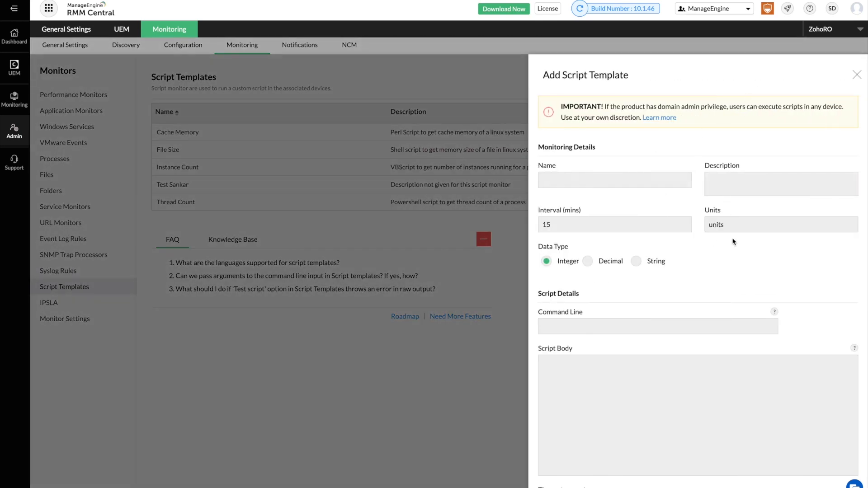
{"action": "scroll", "coordinate": [642, 343], "scroll_direction": "down", "scroll_amount": 4}
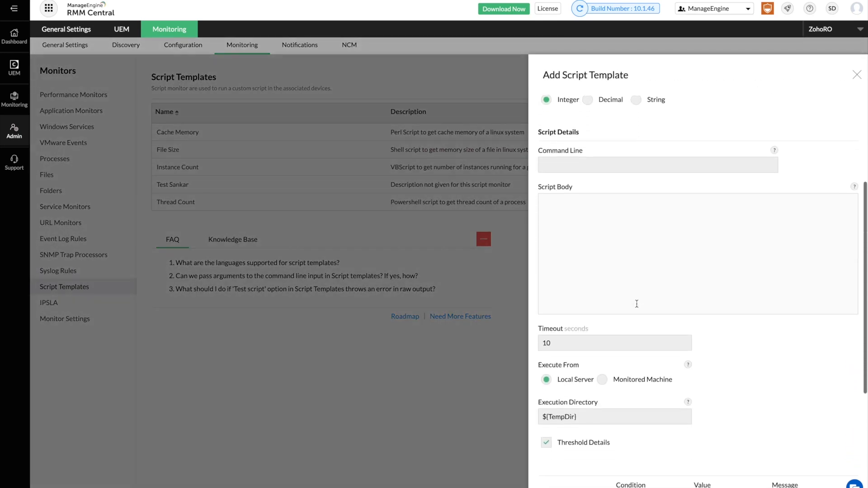
{"action": "scroll", "coordinate": [636, 304], "scroll_direction": "down", "scroll_amount": 5}
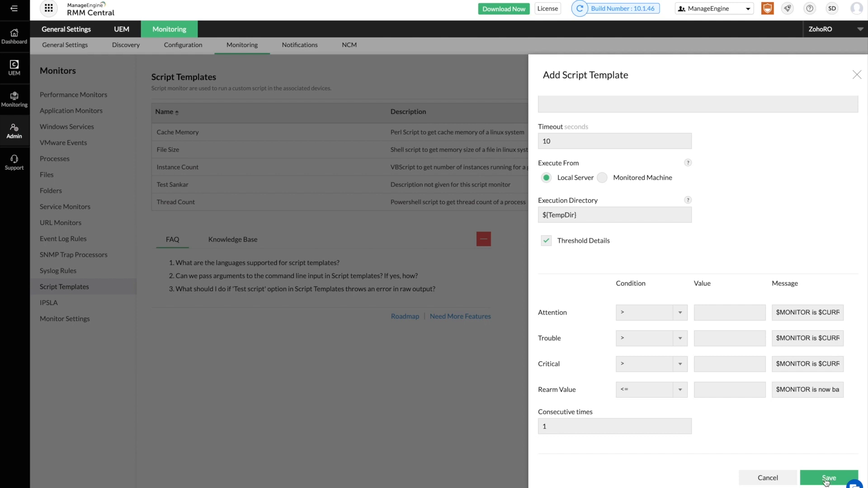
{"action": "left_click", "coordinate": [773, 479]}
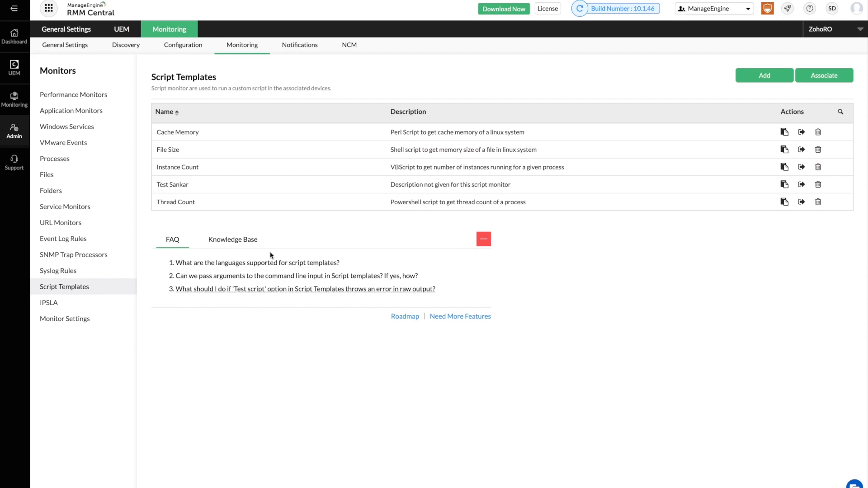
{"action": "left_click", "coordinate": [246, 47]}
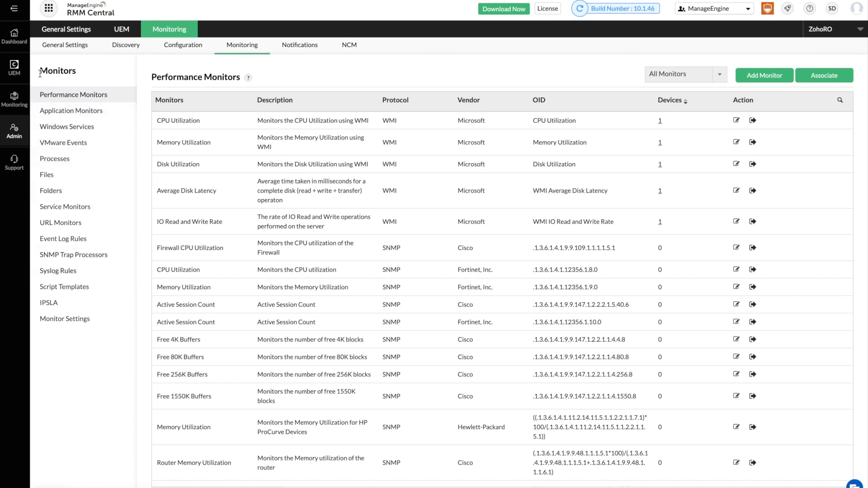
{"action": "left_click", "coordinate": [20, 97]}
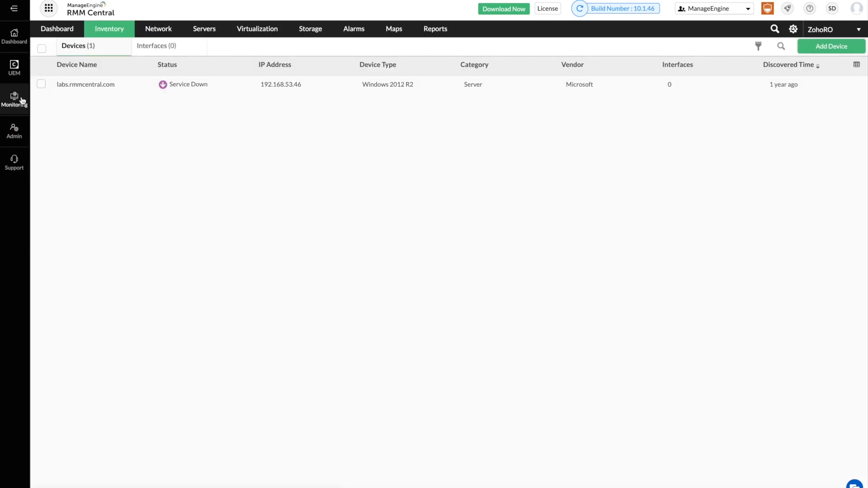
{"action": "left_click", "coordinate": [77, 87]}
{"action": "left_click", "coordinate": [550, 72]}
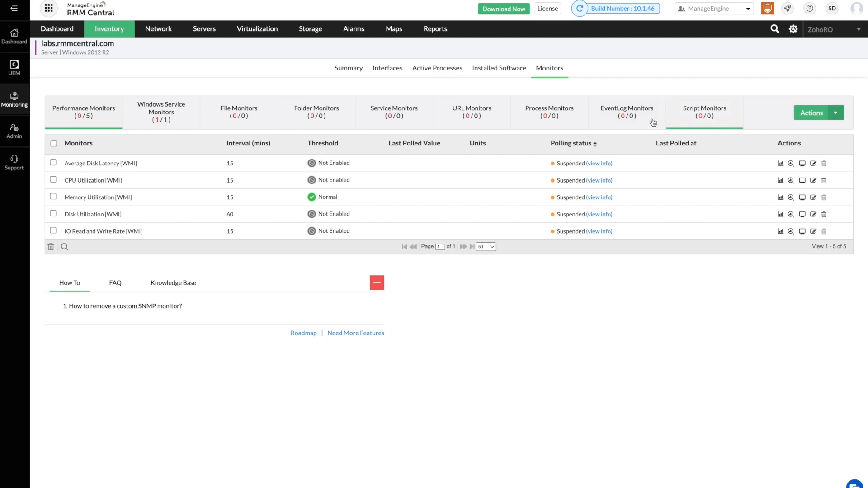
{"action": "left_click", "coordinate": [485, 71]}
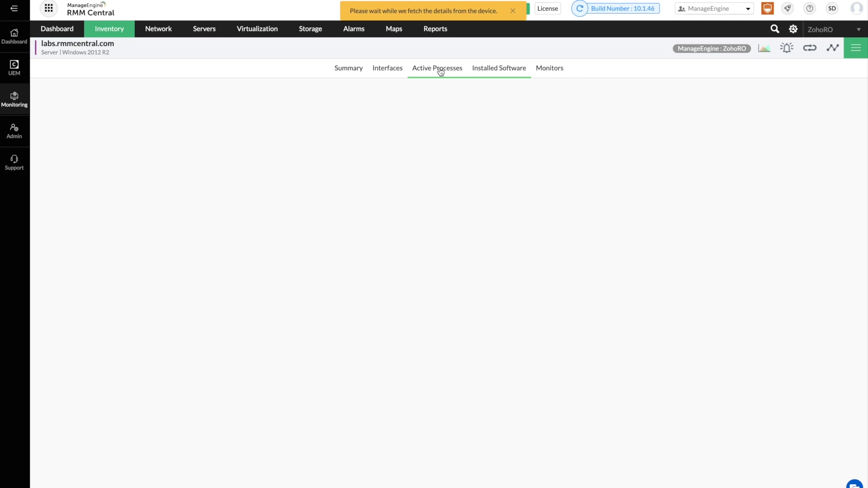
{"action": "left_click", "coordinate": [441, 71]}
{"action": "left_click", "coordinate": [388, 71]}
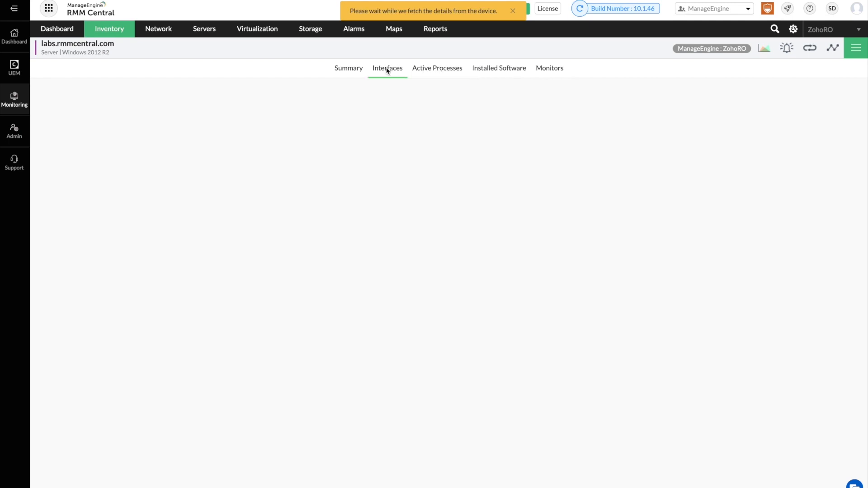
{"action": "left_click", "coordinate": [361, 68]}
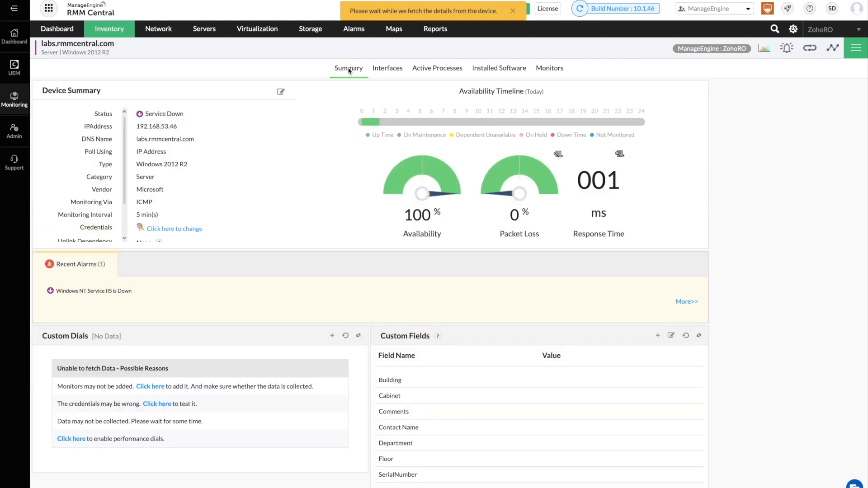
{"action": "left_click", "coordinate": [7, 131]}
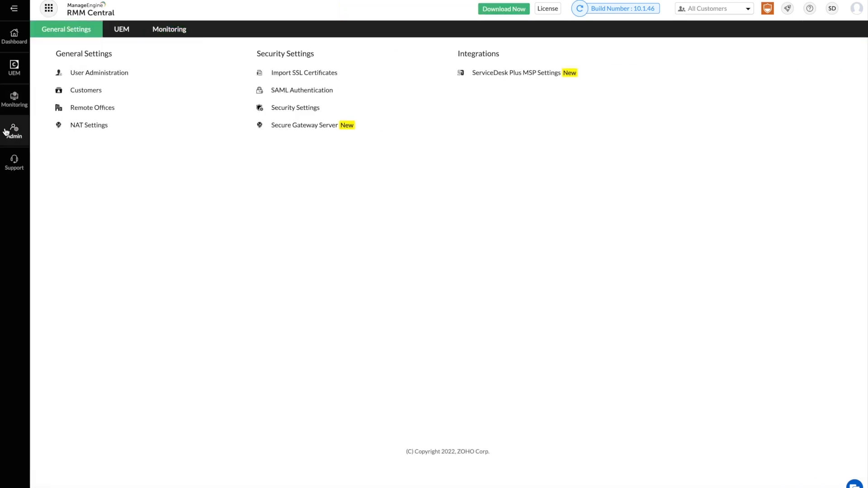
{"action": "left_click", "coordinate": [167, 32]}
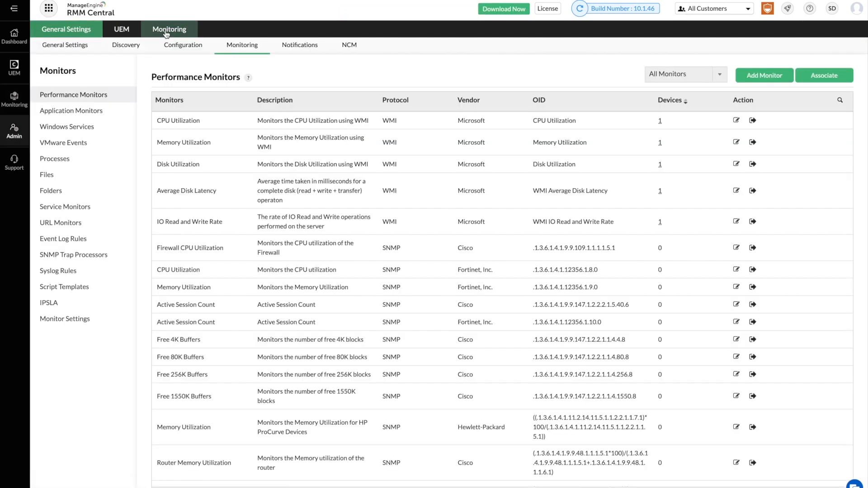
{"action": "left_click", "coordinate": [166, 33]}
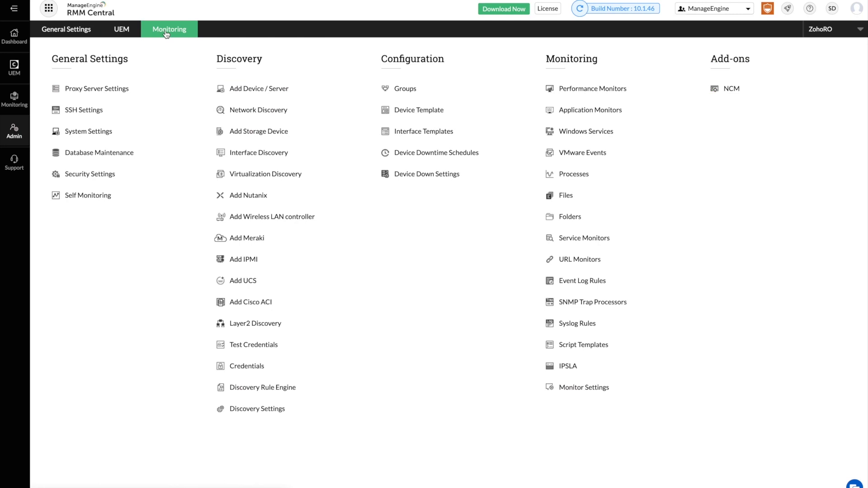
Open the Windows 2012 R2 device template and enter Edit Thresholds for its monitors.
{"action": "left_click", "coordinate": [405, 111]}
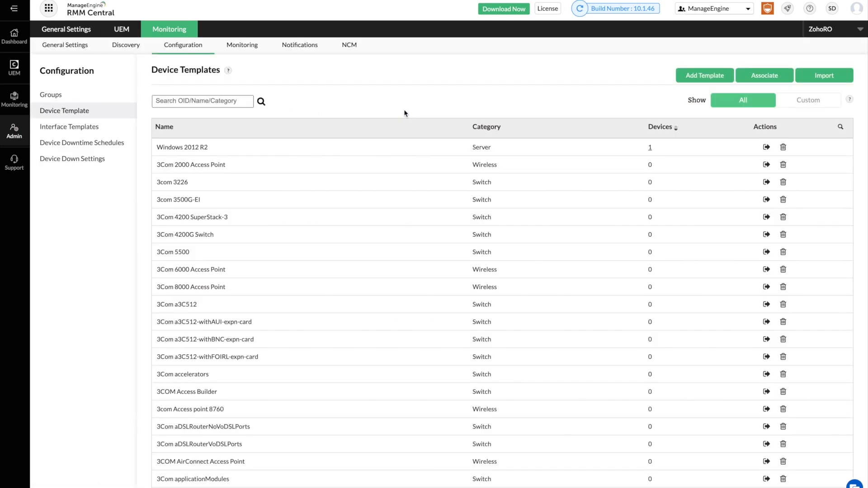
{"action": "left_click", "coordinate": [164, 149]}
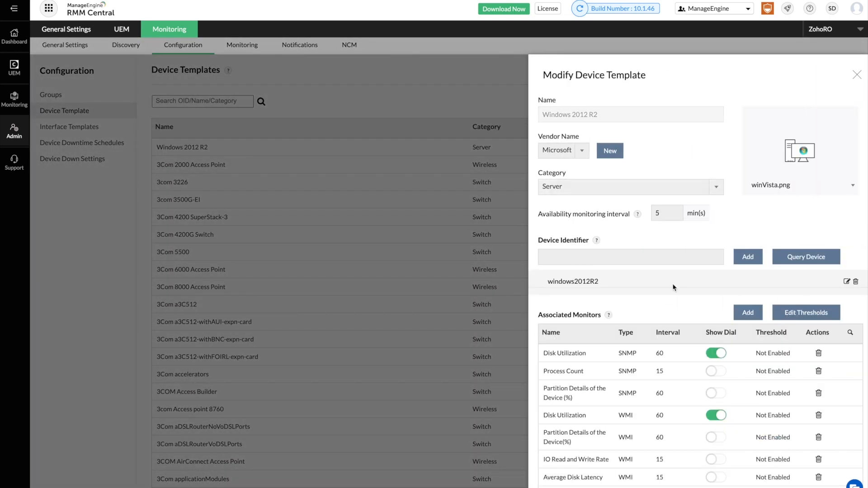
{"action": "scroll", "coordinate": [670, 294], "scroll_direction": "down", "scroll_amount": 2}
{"action": "scroll", "coordinate": [670, 292], "scroll_direction": "down", "scroll_amount": 4}
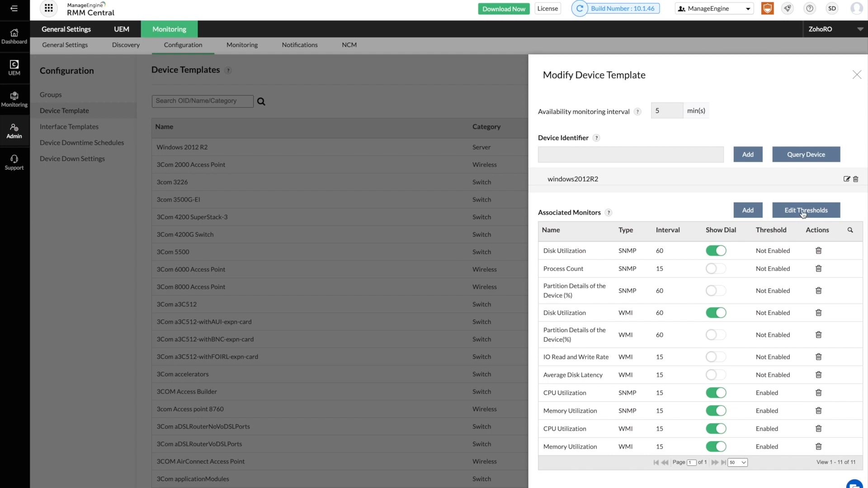
{"action": "left_click", "coordinate": [803, 211]}
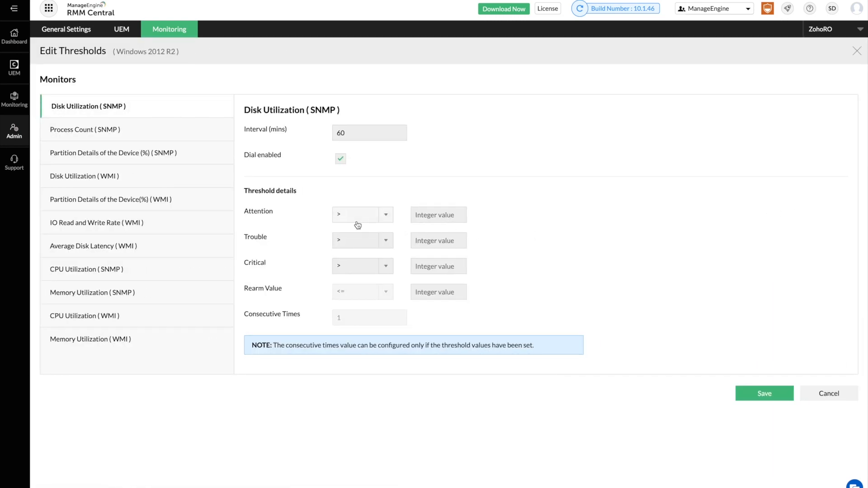
Enter Disk Utilization (SNMP) thresholds: Attention 60, Trouble 70, Critical 90, rearm 59.
{"action": "left_click", "coordinate": [430, 217]}
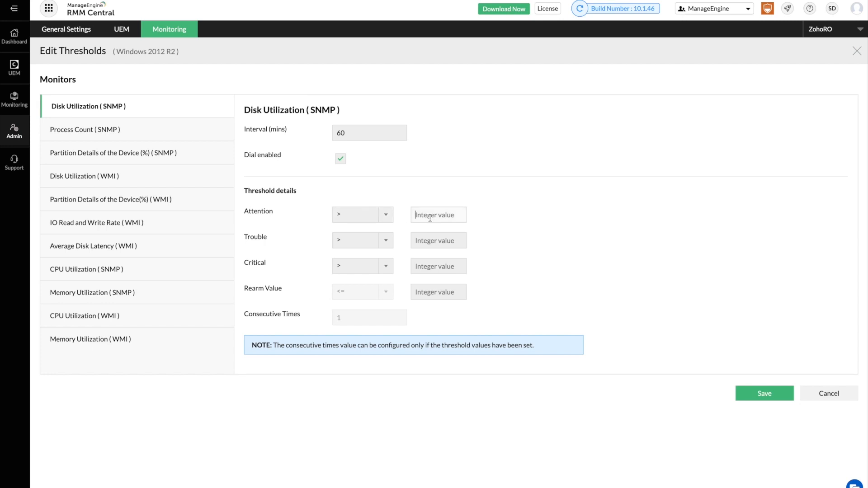
{"action": "type", "text": "60"}
{"action": "left_click", "coordinate": [428, 236]}
{"action": "type", "text": "70"}
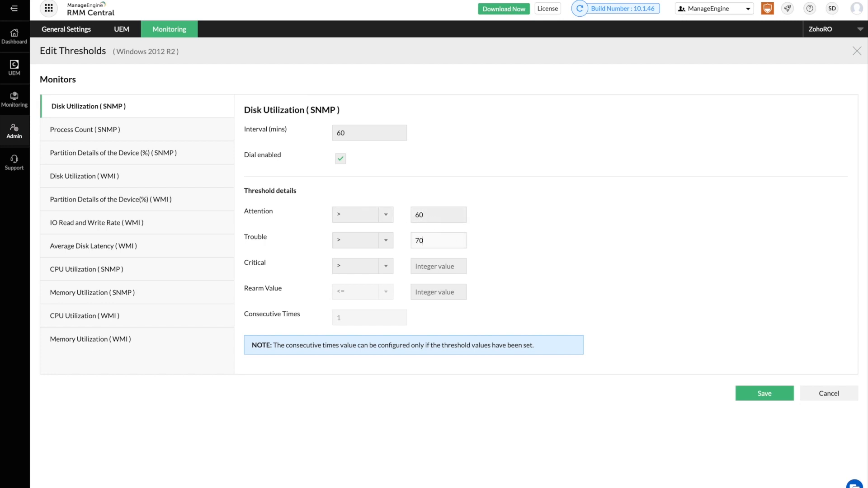
{"action": "left_click", "coordinate": [422, 261]}
{"action": "type", "text": "9"}
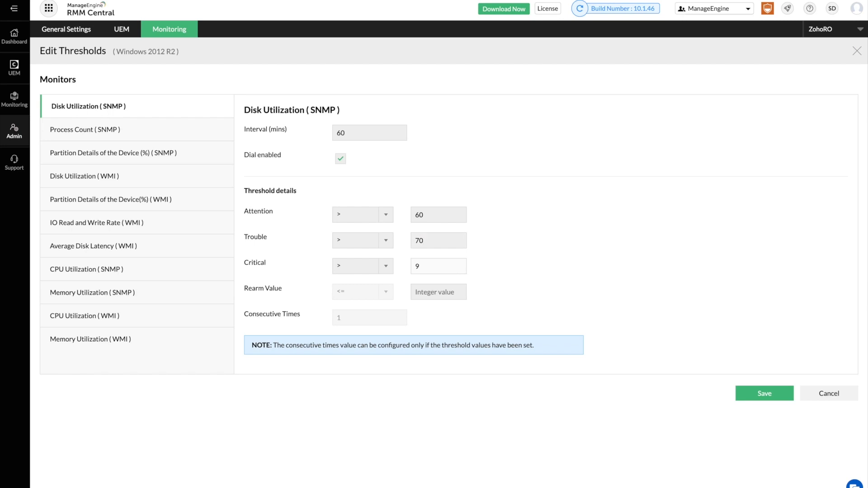
{"action": "type", "text": "0"}
{"action": "left_click", "coordinate": [438, 291]}
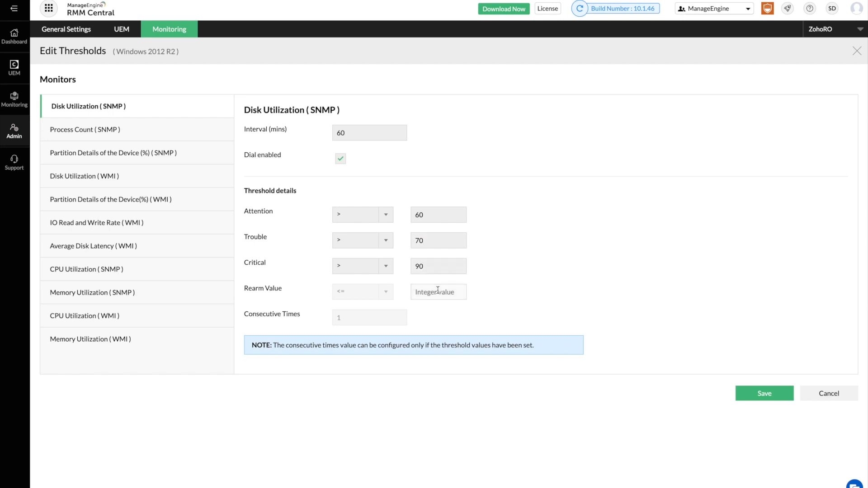
{"action": "type", "text": "59"}
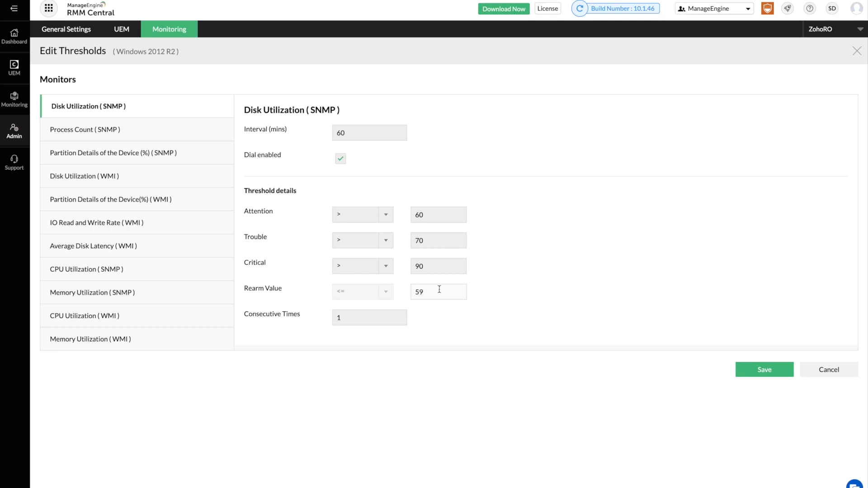
Browse the Process Count, partition, WMI disk and IO monitors, then save the thresholds.
{"action": "left_click", "coordinate": [121, 136]}
{"action": "left_click", "coordinate": [123, 156]}
{"action": "left_click", "coordinate": [118, 178]}
{"action": "left_click", "coordinate": [118, 194]}
{"action": "left_click", "coordinate": [113, 221]}
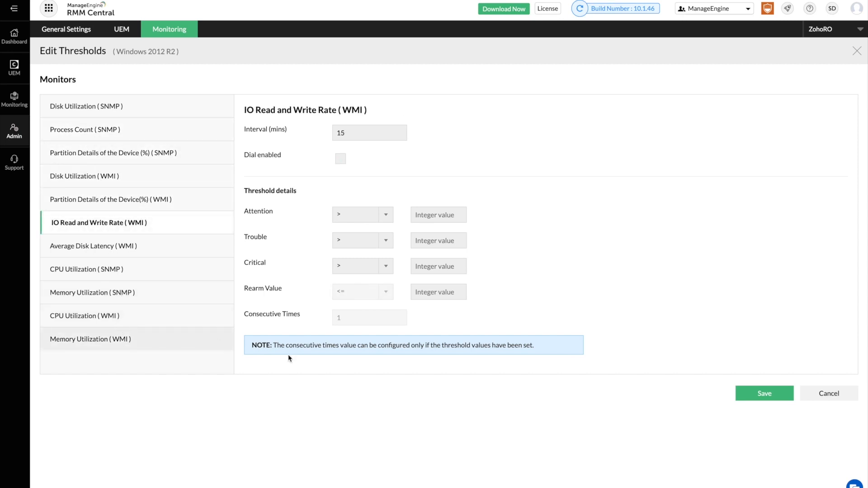
{"action": "left_click", "coordinate": [759, 392]}
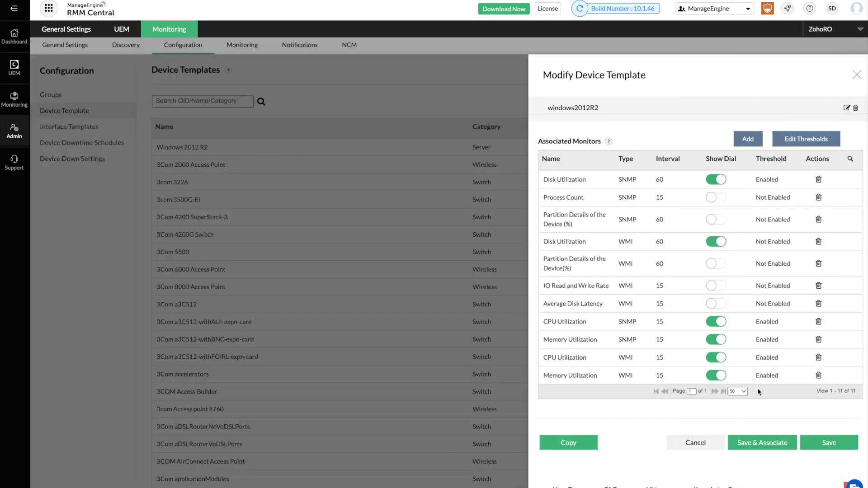
Save the modified Windows 2012 R2 device template and open the Active Alarms list.
{"action": "left_click", "coordinate": [826, 444]}
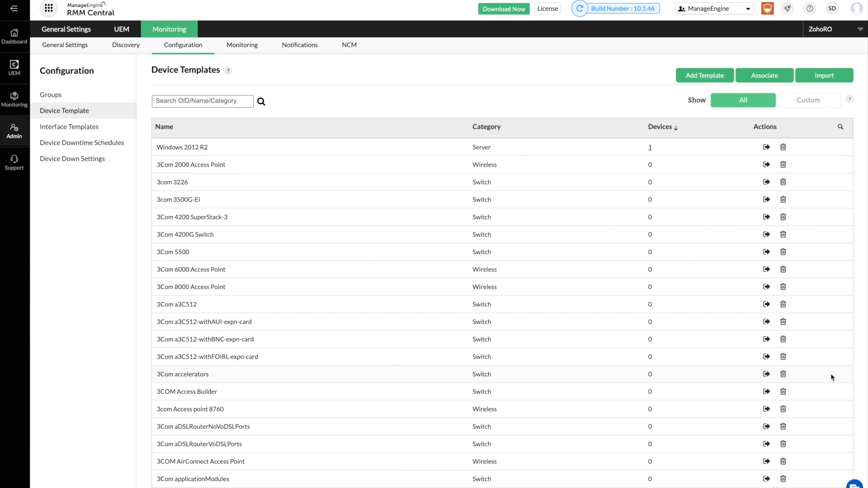
{"action": "left_click", "coordinate": [8, 128]}
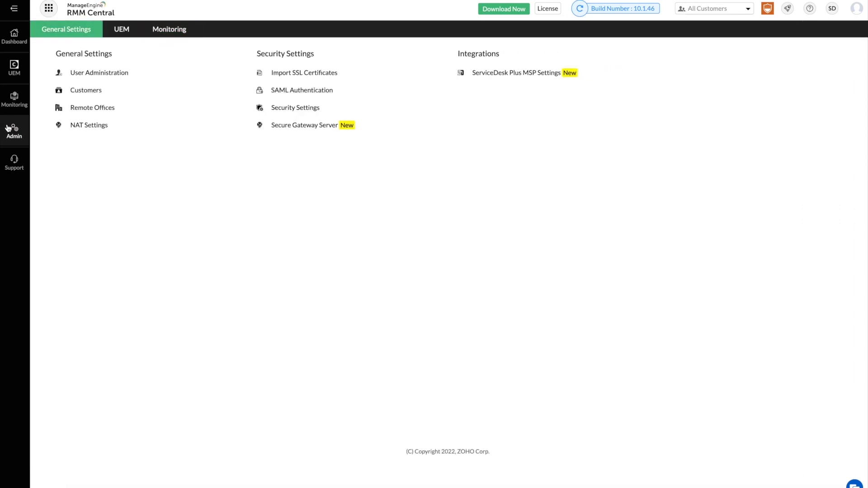
{"action": "left_click", "coordinate": [14, 108]}
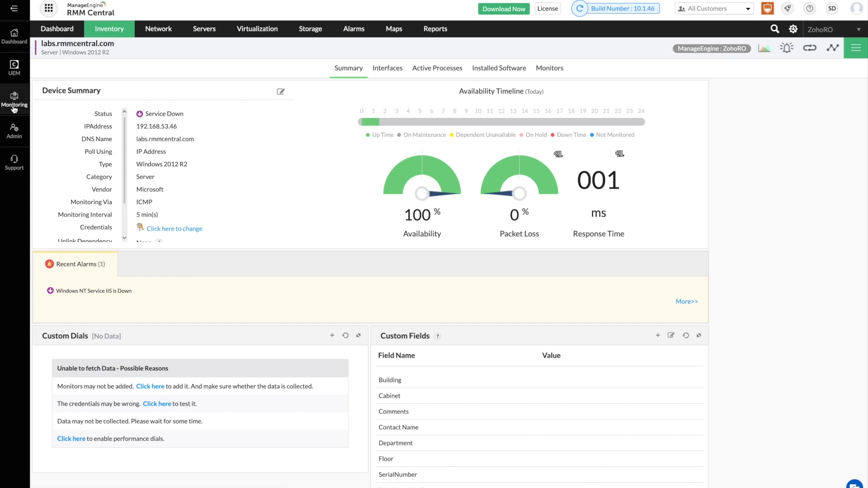
{"action": "left_click", "coordinate": [357, 31]}
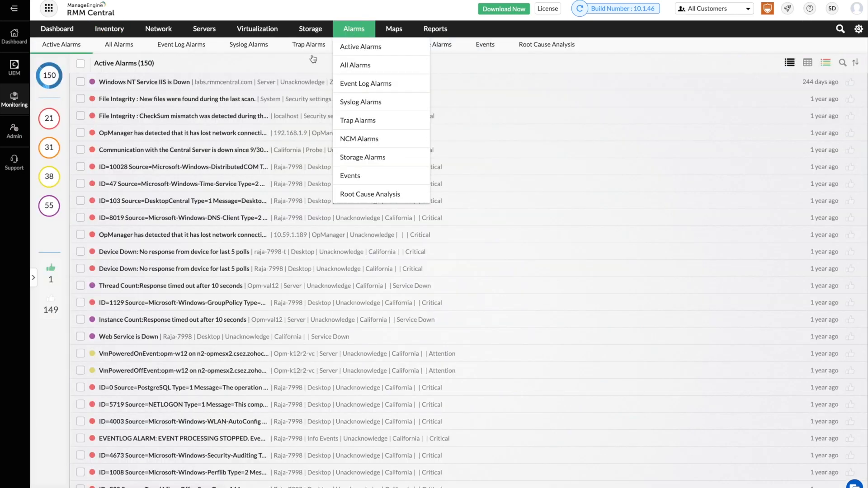
Break down the alarms by severity category, scroll through them, then open Admin settings.
{"action": "left_click", "coordinate": [34, 278]}
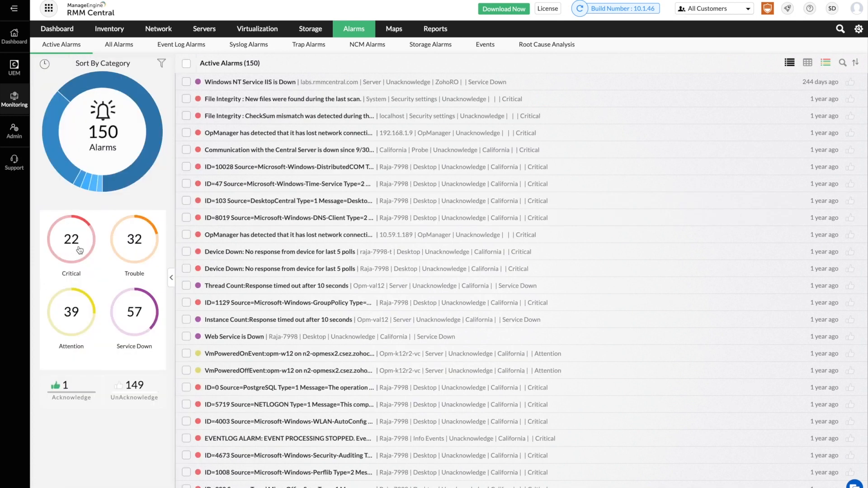
{"action": "scroll", "coordinate": [324, 311], "scroll_direction": "down", "scroll_amount": 5}
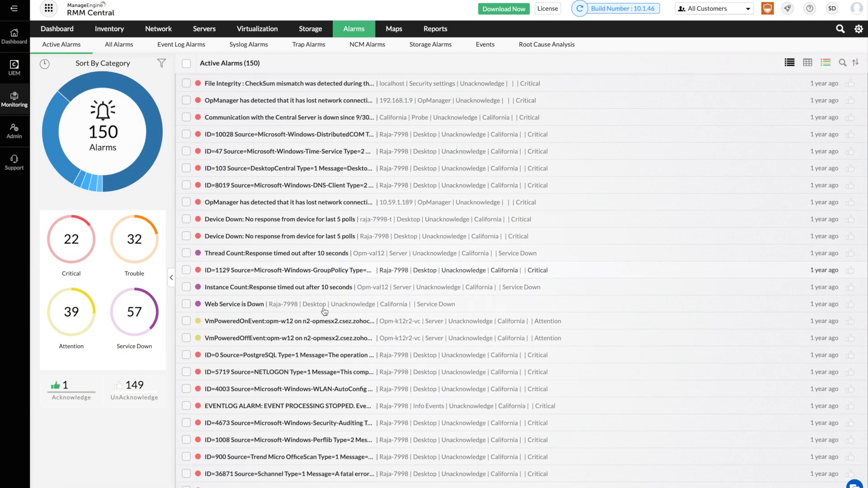
{"action": "scroll", "coordinate": [325, 311], "scroll_direction": "down", "scroll_amount": 6}
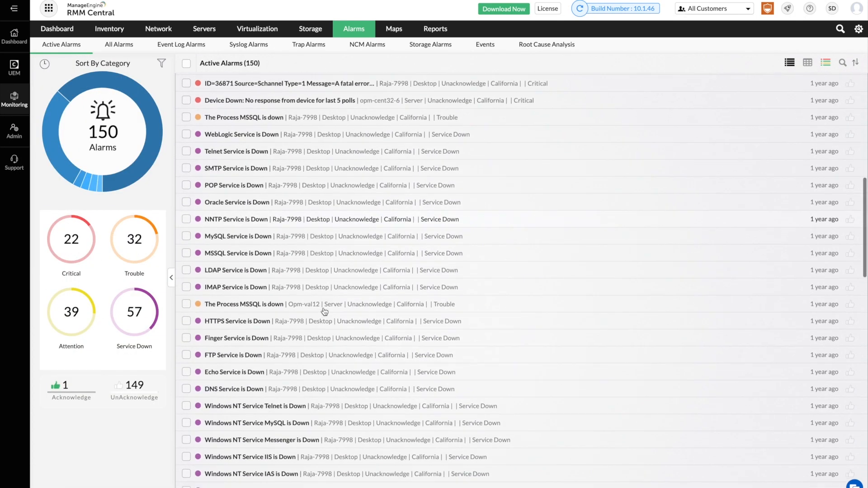
{"action": "scroll", "coordinate": [325, 311], "scroll_direction": "down", "scroll_amount": 20}
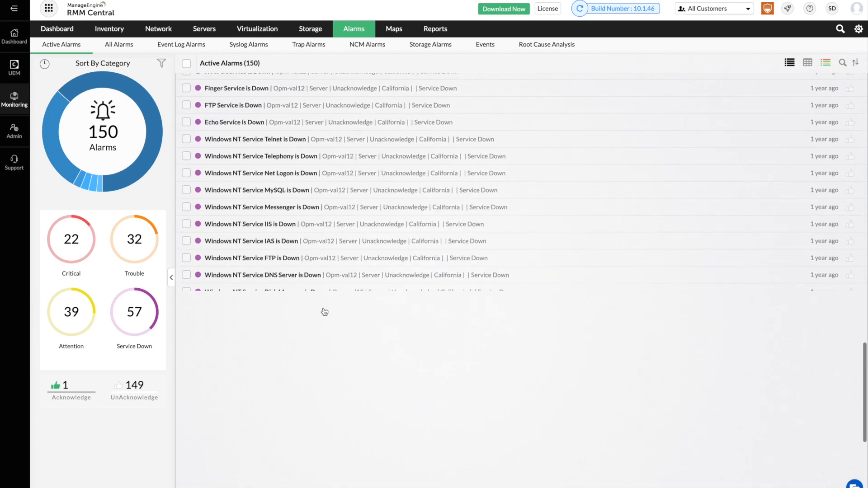
{"action": "scroll", "coordinate": [325, 311], "scroll_direction": "down", "scroll_amount": 3}
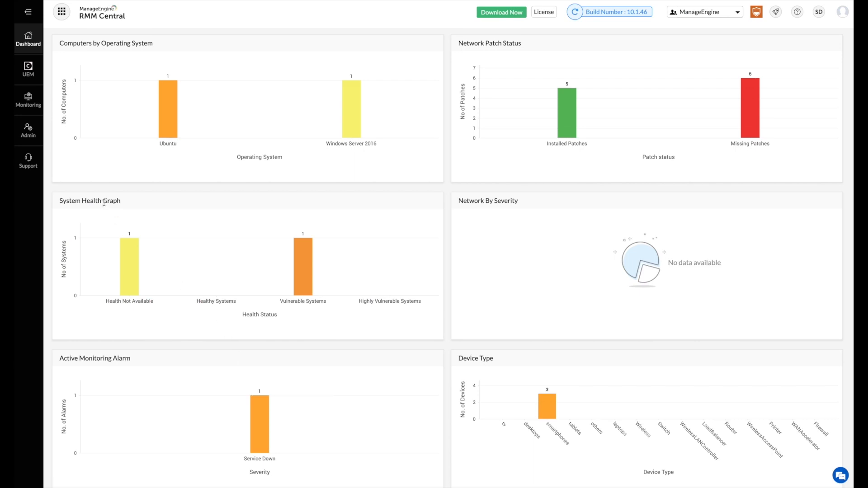
{"action": "left_click", "coordinate": [27, 127]}
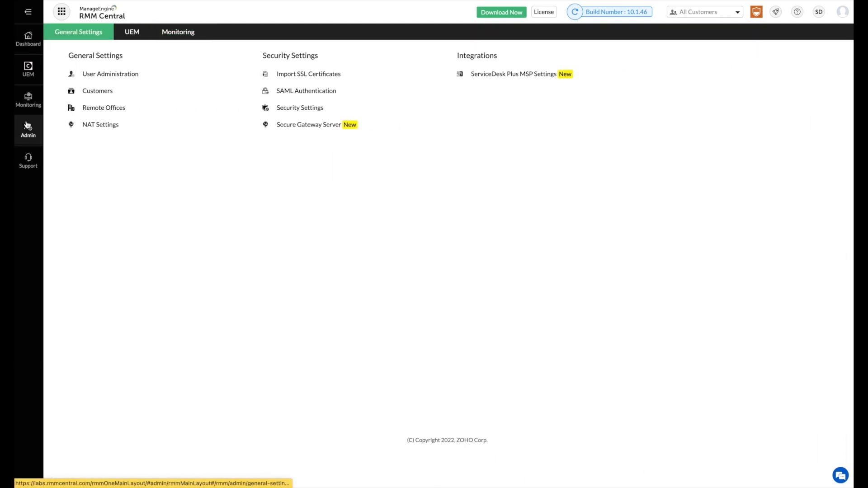
Go to Monitoring's Notification Profiles and start adding a new profile.
{"action": "left_click", "coordinate": [179, 37]}
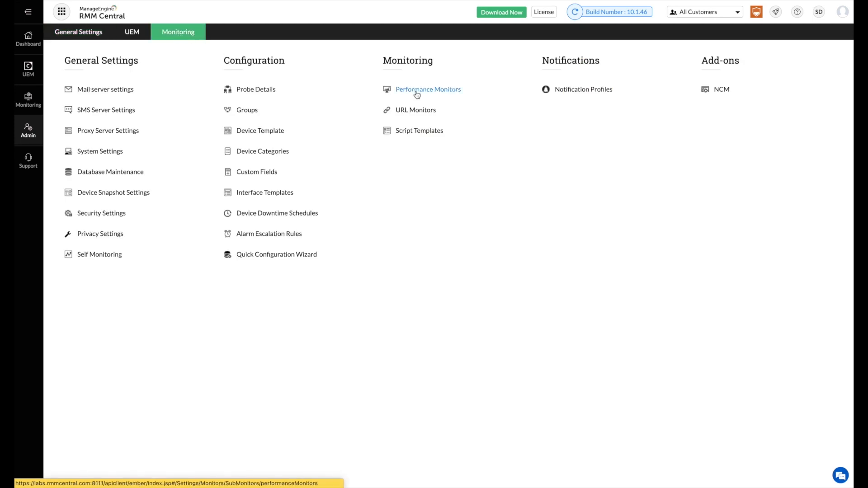
{"action": "left_click", "coordinate": [565, 94]}
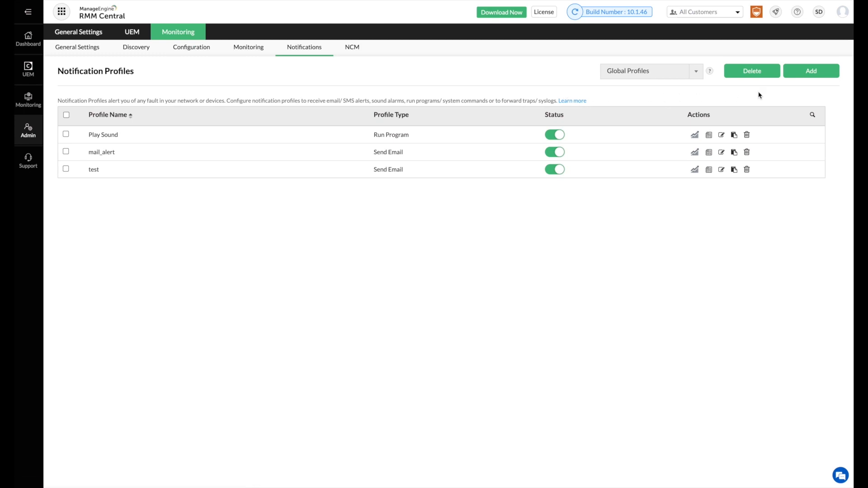
{"action": "left_click", "coordinate": [810, 74]}
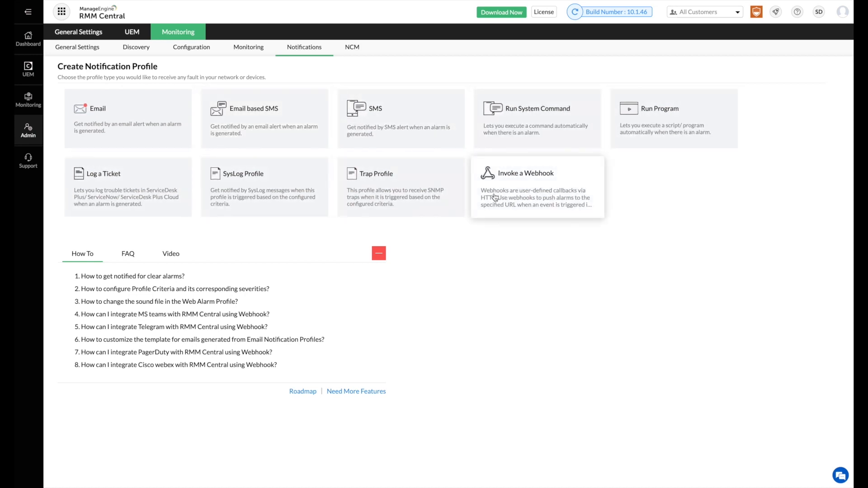
Choose the Email profile type, reviewing the subject and message variables without changing them.
{"action": "left_click", "coordinate": [151, 131]}
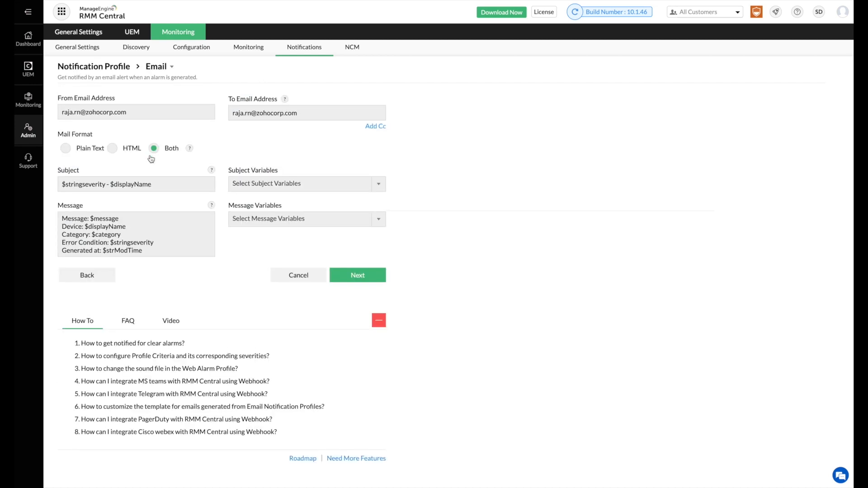
{"action": "left_click", "coordinate": [314, 113]}
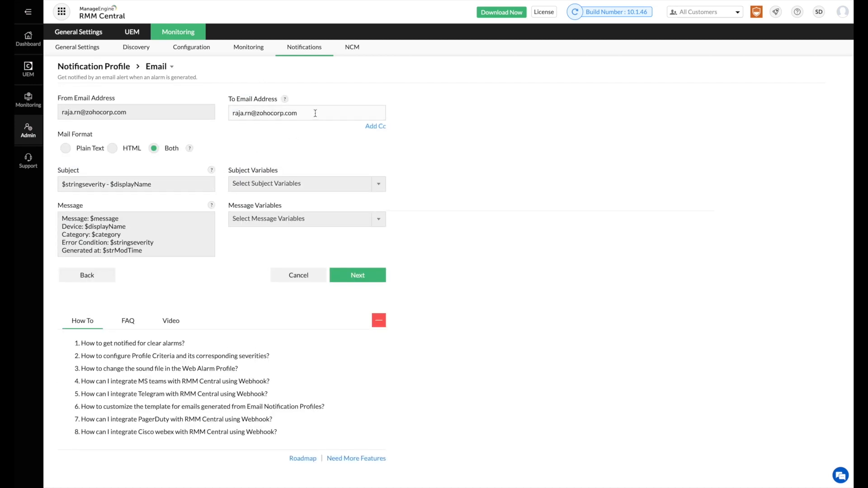
{"action": "left_click", "coordinate": [343, 186]}
{"action": "scroll", "coordinate": [320, 234], "scroll_direction": "down", "scroll_amount": 3}
{"action": "scroll", "coordinate": [311, 264], "scroll_direction": "down", "scroll_amount": 5}
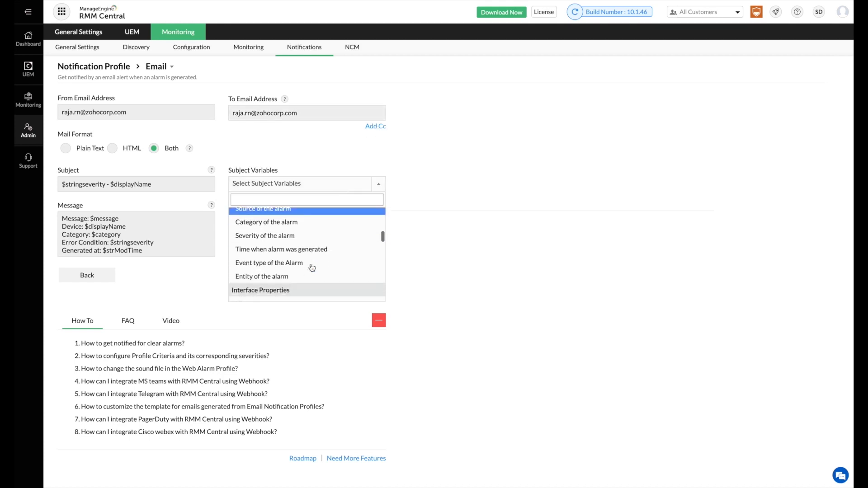
{"action": "left_click", "coordinate": [450, 228]}
{"action": "left_click", "coordinate": [372, 221]}
{"action": "scroll", "coordinate": [335, 277], "scroll_direction": "down", "scroll_amount": 5}
{"action": "scroll", "coordinate": [334, 278], "scroll_direction": "down", "scroll_amount": 3}
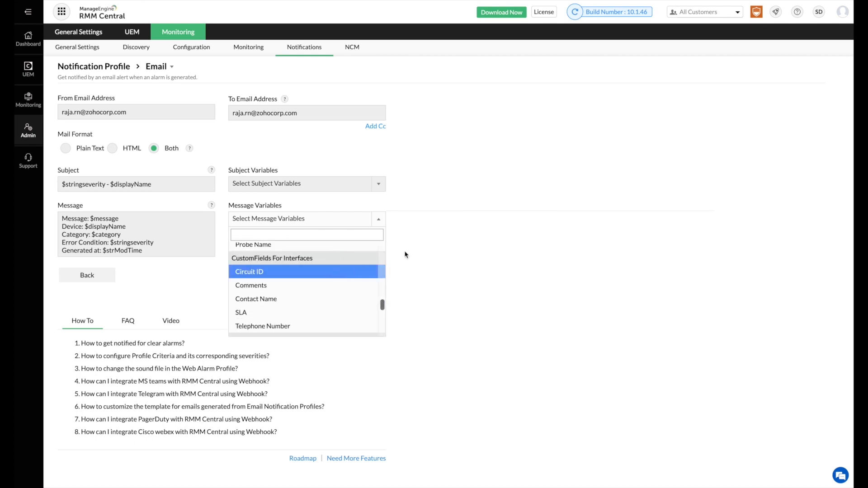
{"action": "left_click", "coordinate": [444, 254]}
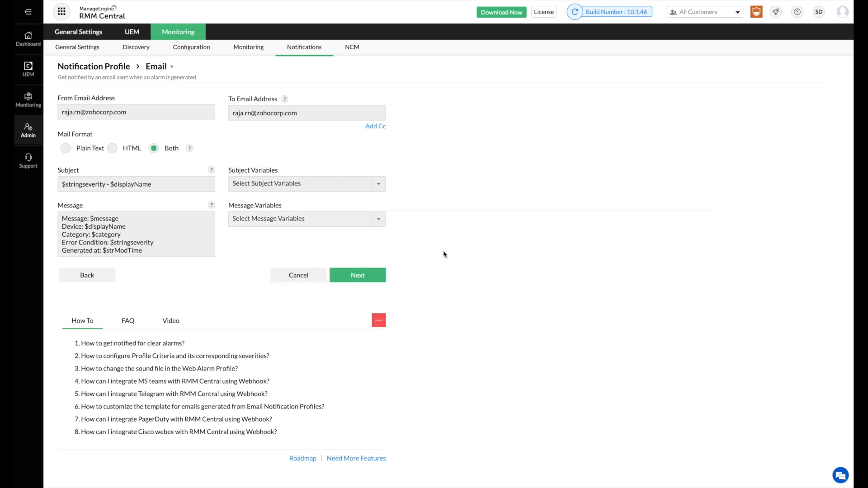
{"action": "left_click", "coordinate": [358, 277]}
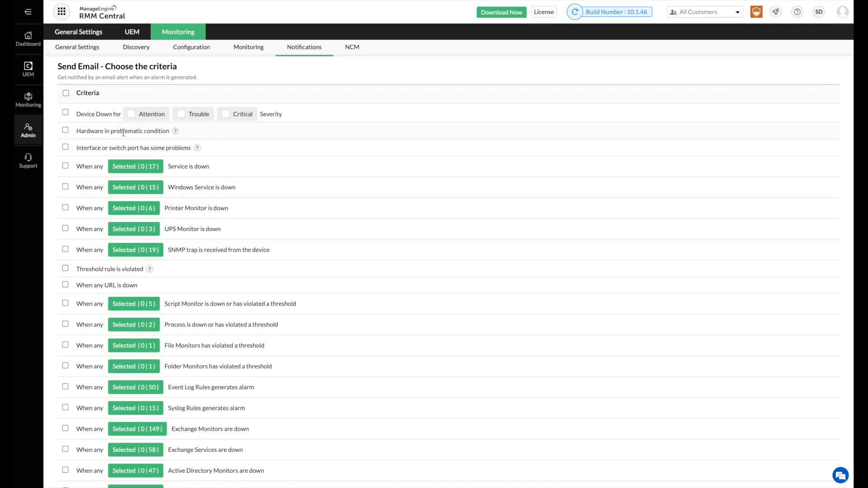
Alert on Device Down at Attention, Trouble and Critical, threshold violations, and cleared alarms.
{"action": "left_click", "coordinate": [65, 112]}
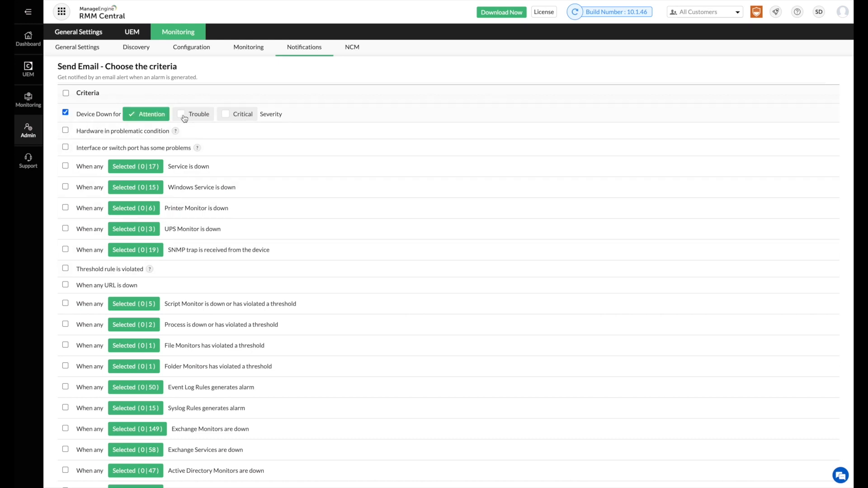
{"action": "left_click", "coordinate": [183, 115]}
{"action": "left_click", "coordinate": [225, 116]}
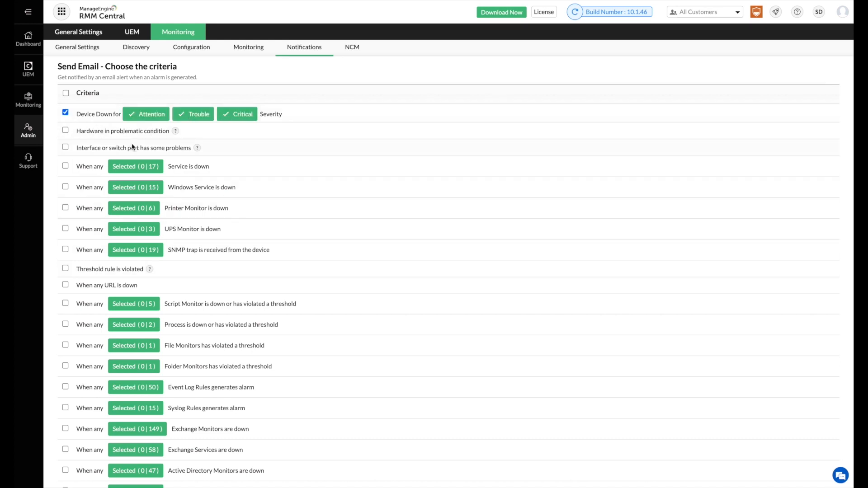
{"action": "left_click", "coordinate": [65, 269]}
{"action": "scroll", "coordinate": [77, 290], "scroll_direction": "down", "scroll_amount": 3}
{"action": "scroll", "coordinate": [77, 299], "scroll_direction": "down", "scroll_amount": 5}
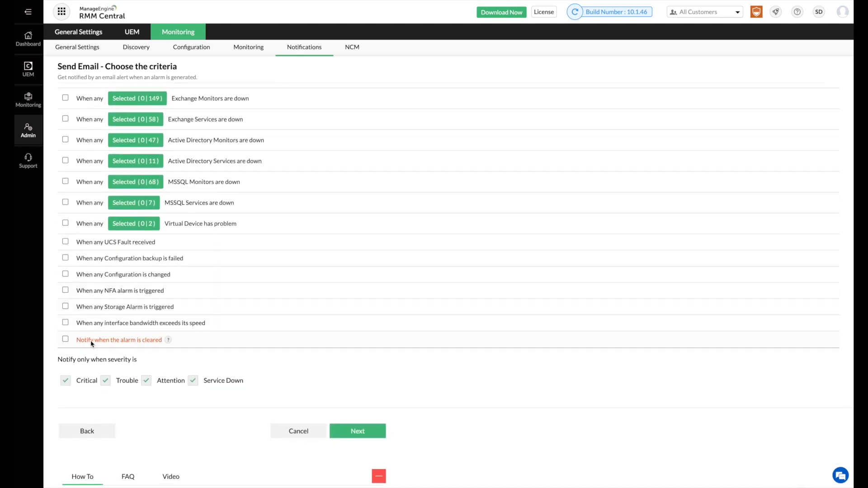
{"action": "left_click", "coordinate": [66, 340]}
{"action": "left_click", "coordinate": [354, 431]}
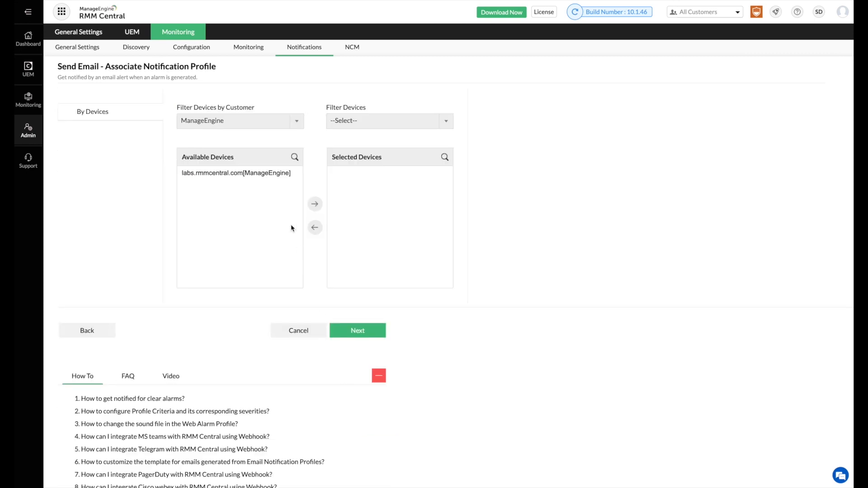
Assign labs.rmmcentral.com to the profile, leaving the delayed and recurring trigger settings empty.
{"action": "left_click", "coordinate": [274, 181]}
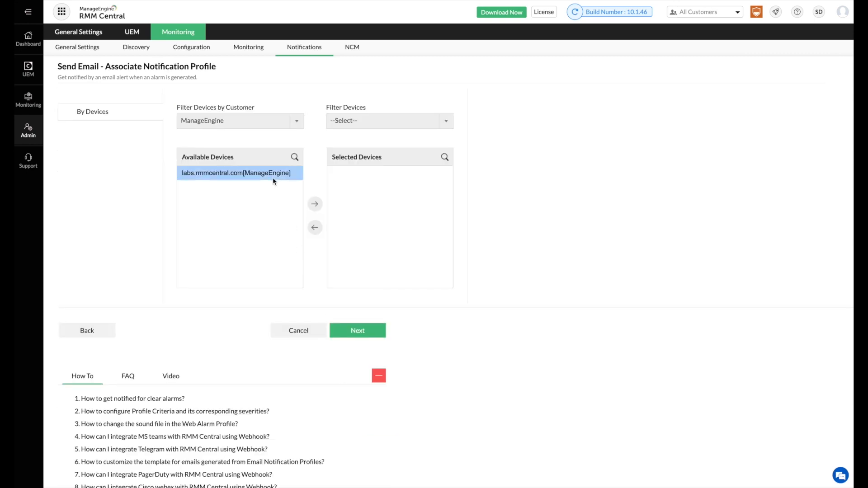
{"action": "left_click", "coordinate": [315, 205]}
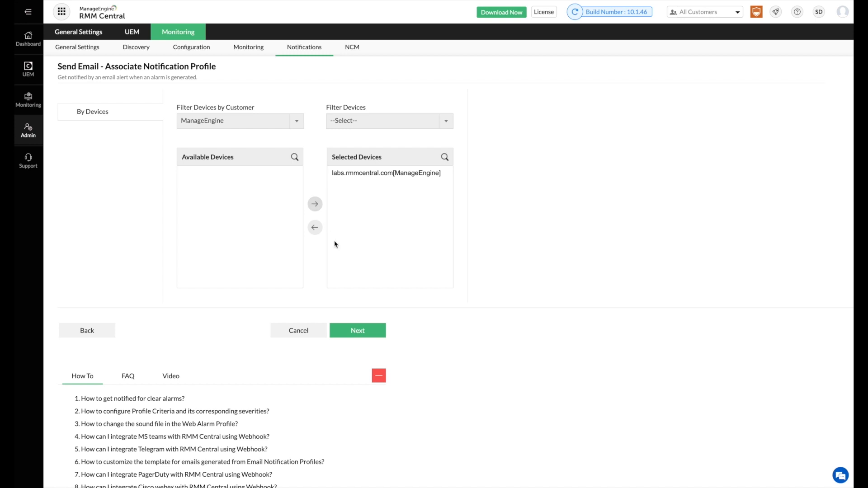
{"action": "left_click", "coordinate": [351, 331]}
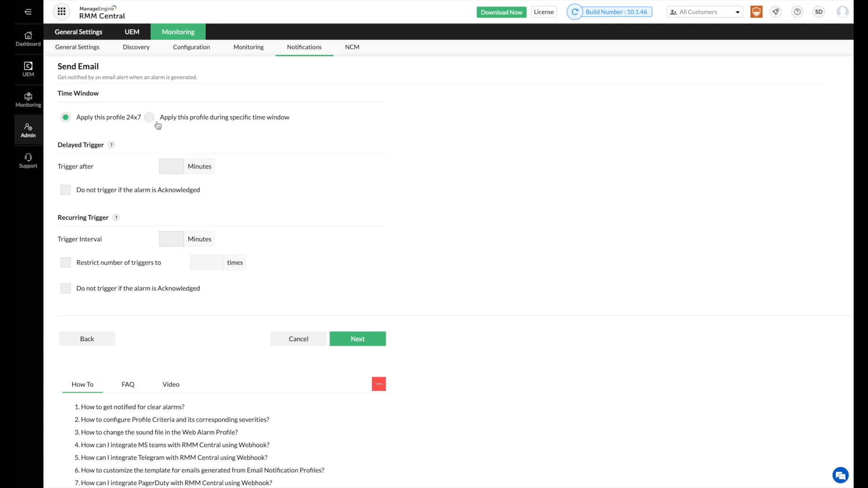
{"action": "left_click", "coordinate": [165, 167]}
{"action": "left_click", "coordinate": [172, 238]}
{"action": "left_click", "coordinate": [195, 262]}
{"action": "left_click", "coordinate": [354, 337]}
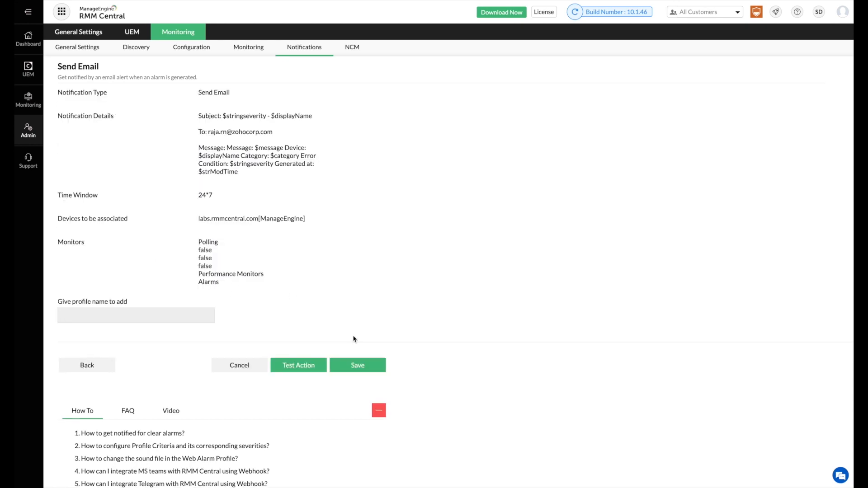
Name the profile 'Email Profile' and open the Maps overview.
{"action": "left_click", "coordinate": [186, 317]}
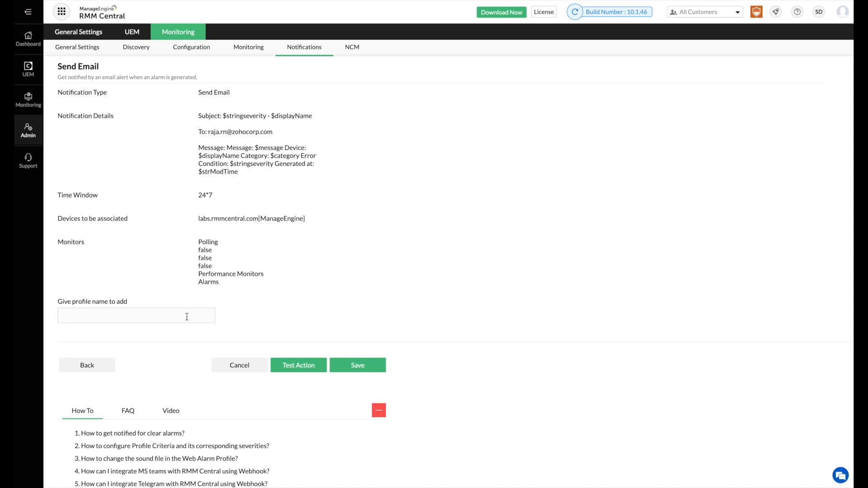
{"action": "type", "text": "Email Profile"}
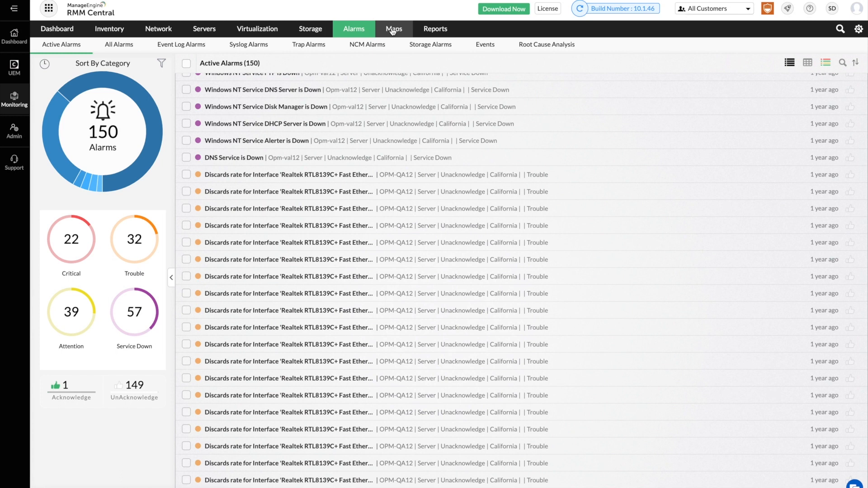
{"action": "left_click", "coordinate": [393, 30]}
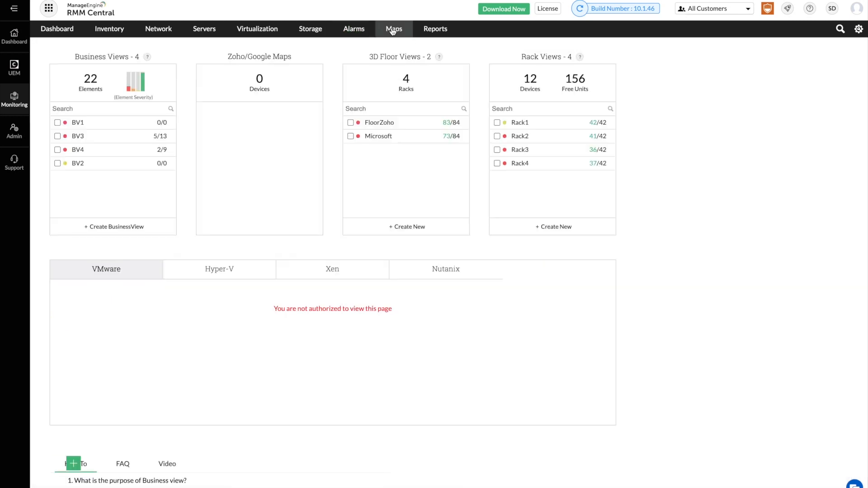
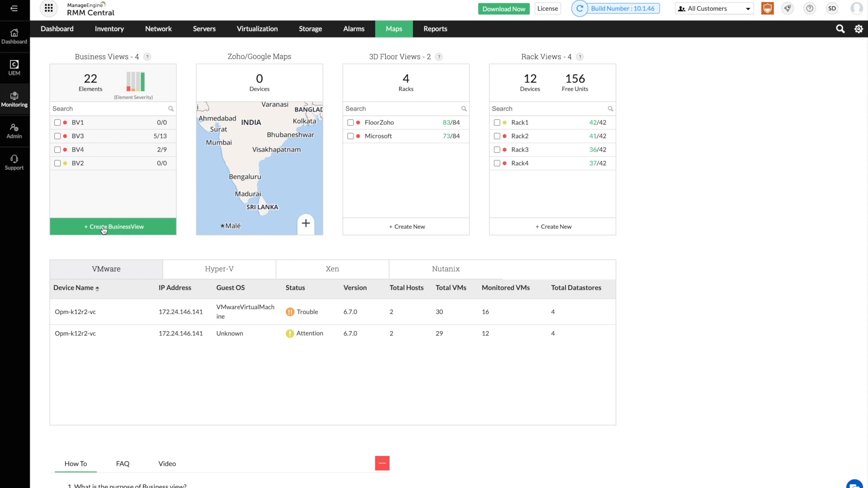
Start a new business view and choose ZohoRO as its customer.
{"action": "left_click", "coordinate": [104, 229]}
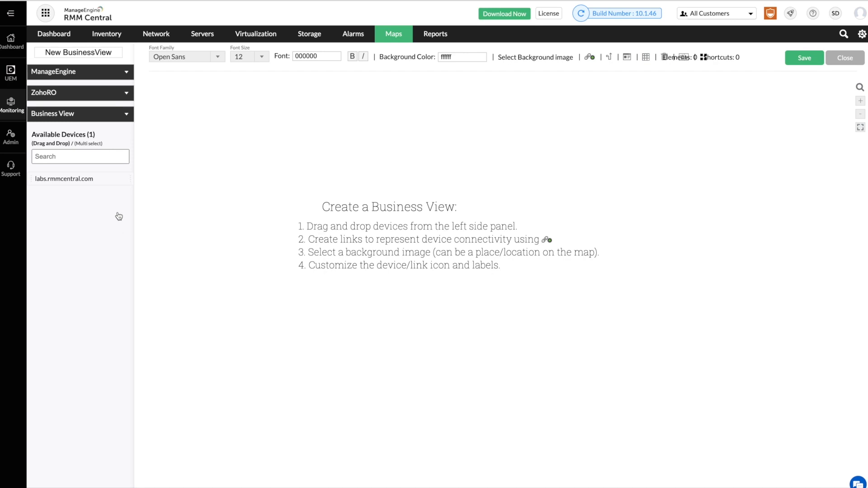
{"action": "left_click", "coordinate": [126, 74]}
{"action": "left_click", "coordinate": [126, 73]}
{"action": "left_click", "coordinate": [115, 96]}
{"action": "left_click", "coordinate": [115, 104]}
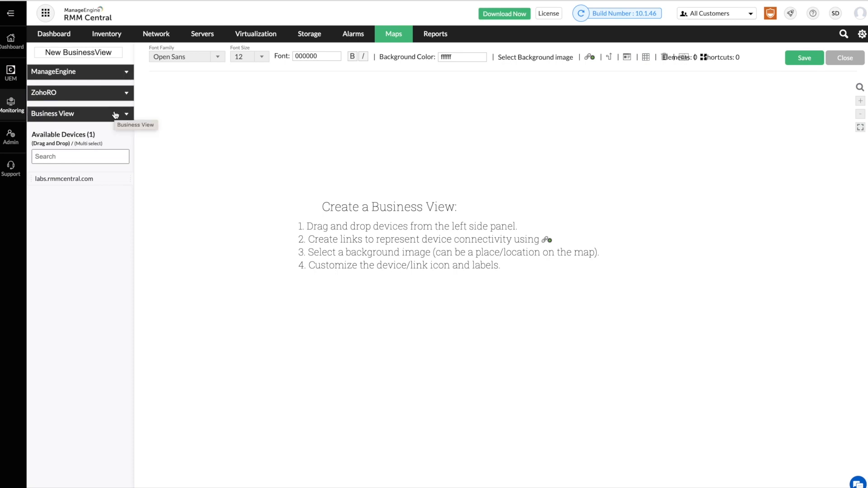
{"action": "left_click", "coordinate": [116, 114]}
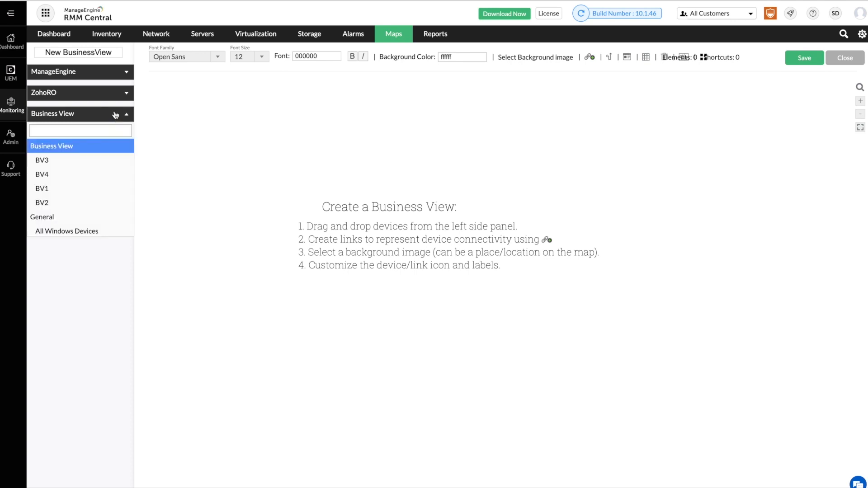
{"action": "left_click", "coordinate": [115, 114]}
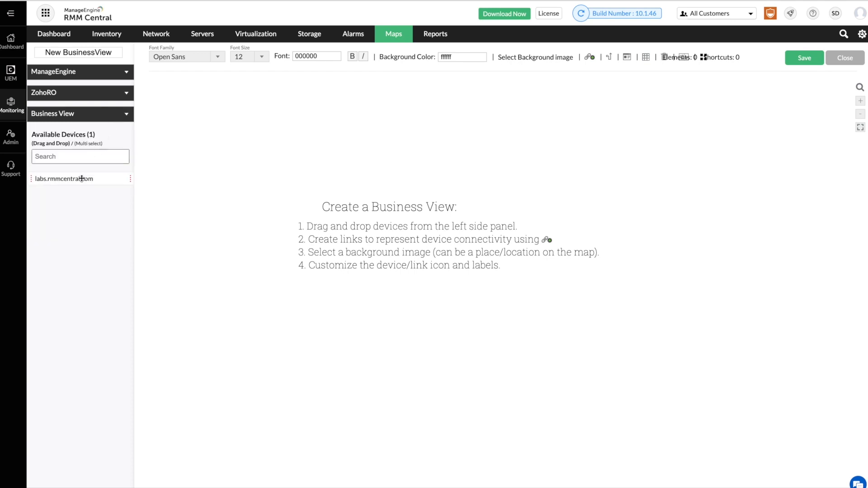
Place labs.rmmcentral.com on the canvas and select the default name 'New BusinessView'.
{"action": "left_click_drag", "start_coordinate": [82, 178], "coordinate": [320, 166]}
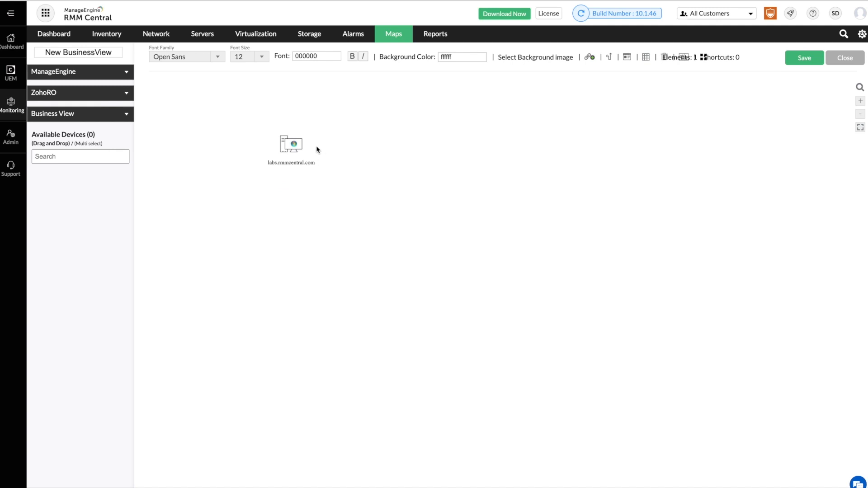
{"action": "left_click", "coordinate": [69, 52]}
{"action": "left_click_drag", "start_coordinate": [118, 52], "coordinate": [30, 53]}
Save the business view, review the 13-device BV3 map, and go back to the Maps overview.
{"action": "left_click", "coordinate": [807, 65]}
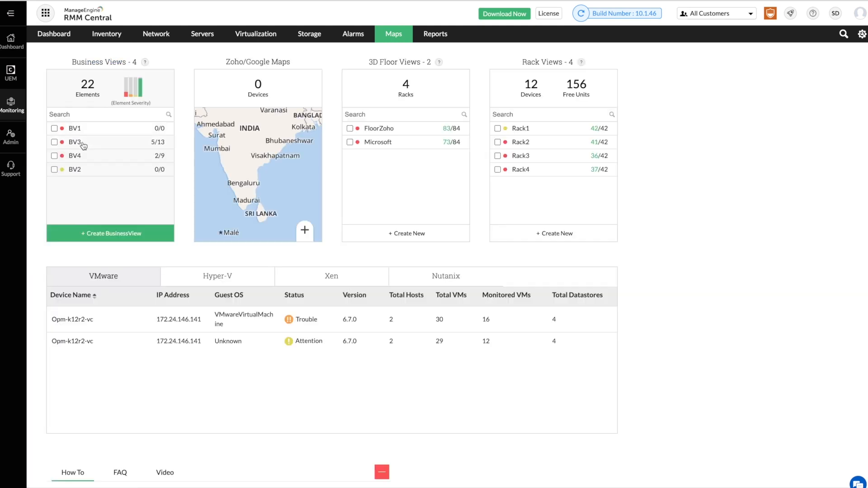
{"action": "left_click", "coordinate": [75, 142]}
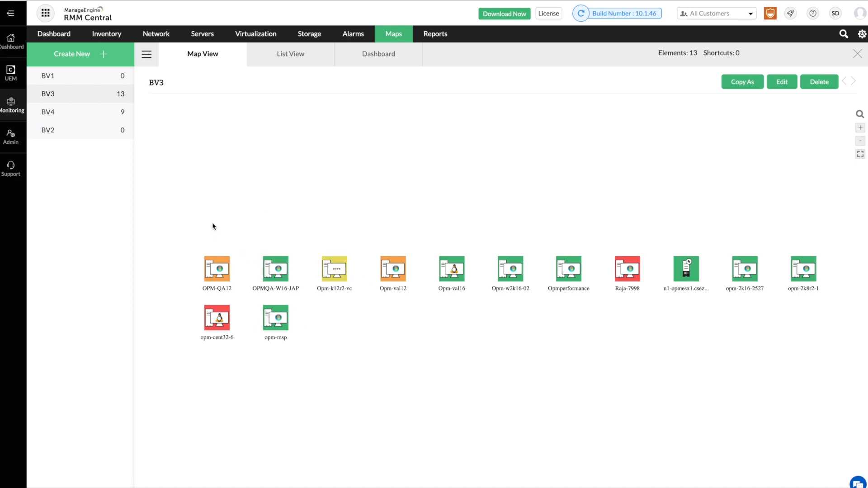
{"action": "left_click", "coordinate": [393, 37]}
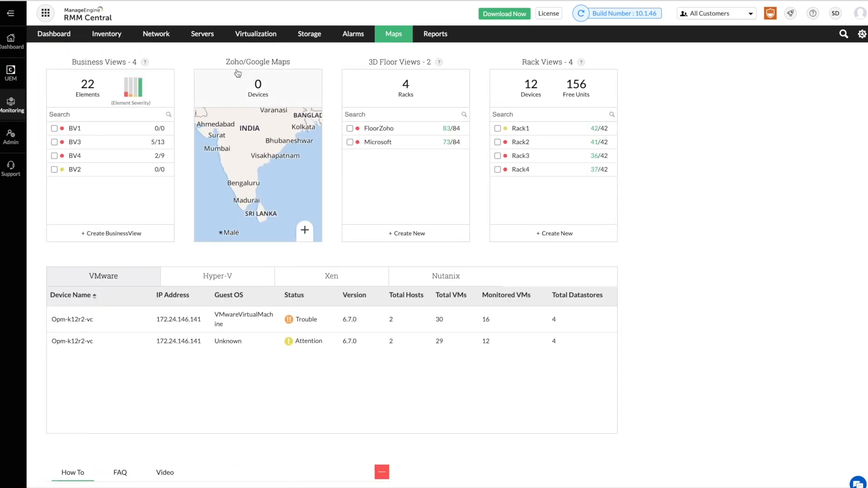
Pin opm-2k8r2-1[Microsoft] at Bengaluru on the Zoho/Google world map.
{"action": "left_click", "coordinate": [263, 138]}
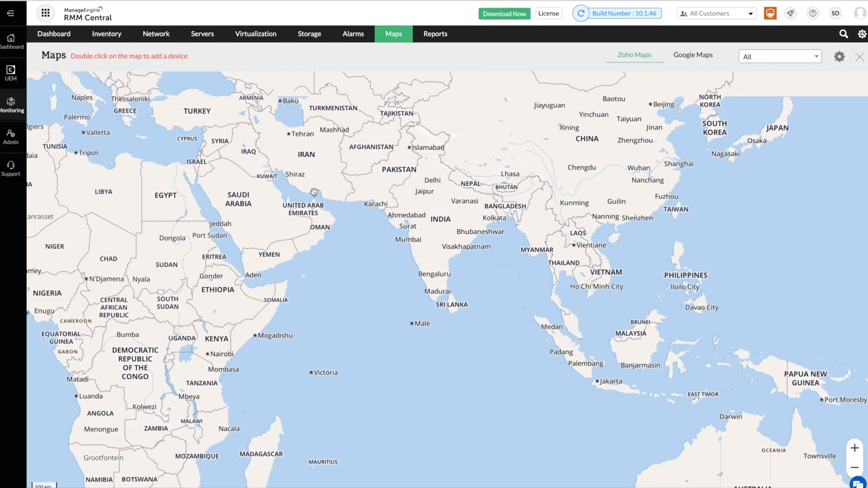
{"action": "double_click", "coordinate": [442, 279]}
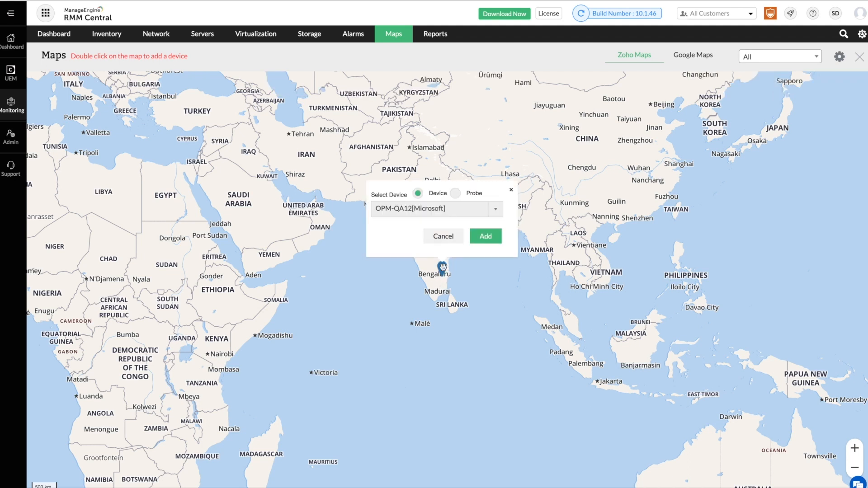
{"action": "left_click", "coordinate": [434, 214]}
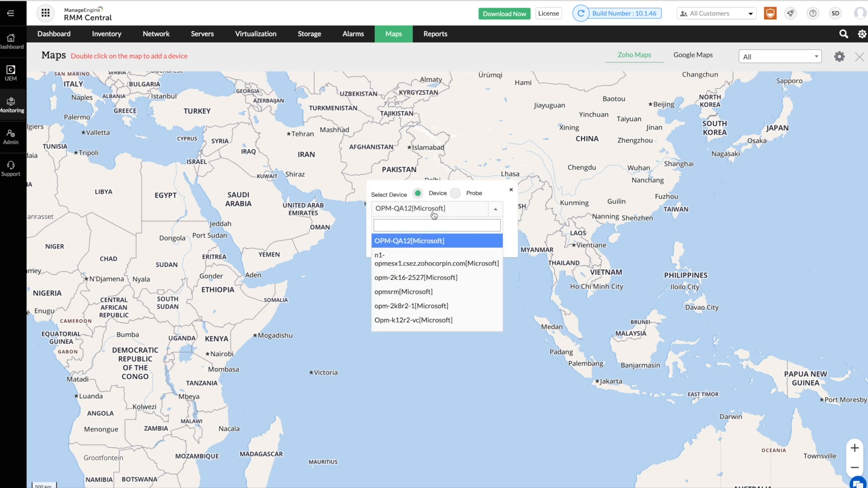
{"action": "left_click", "coordinate": [426, 307]}
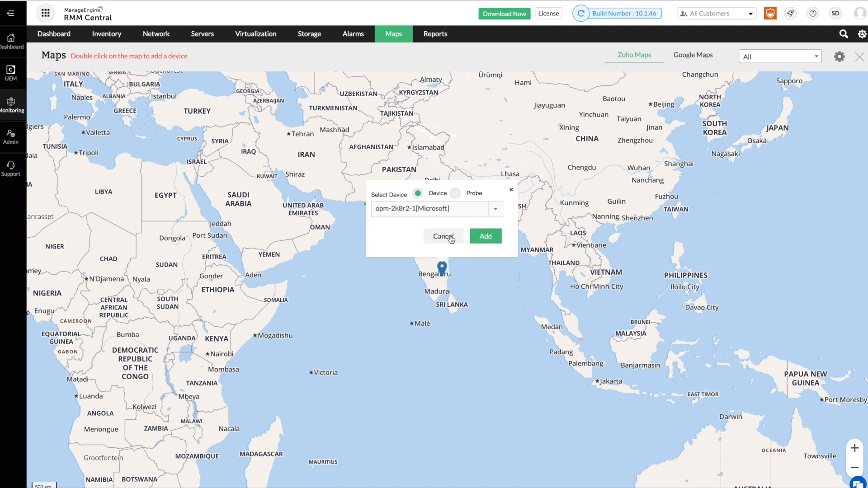
{"action": "left_click", "coordinate": [479, 237]}
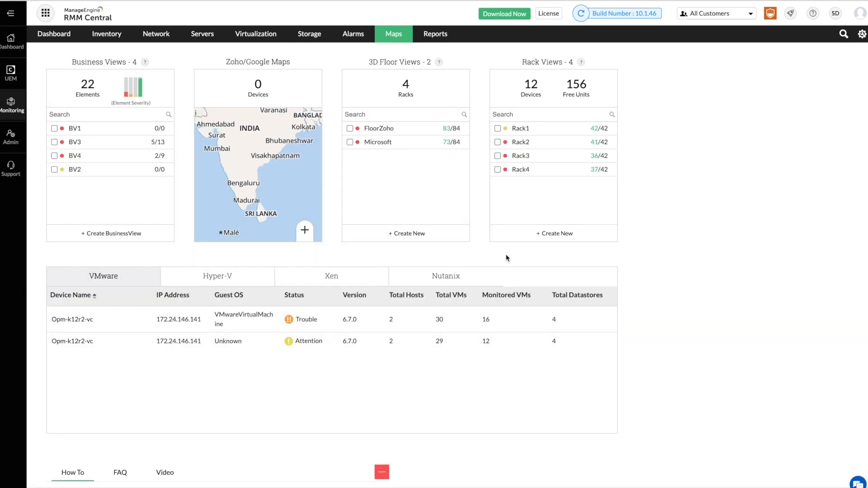
Build and save a 42U rack with labs.rmmcentral.com as a 10U device from slot 7, rear view on.
{"action": "left_click", "coordinate": [534, 234]}
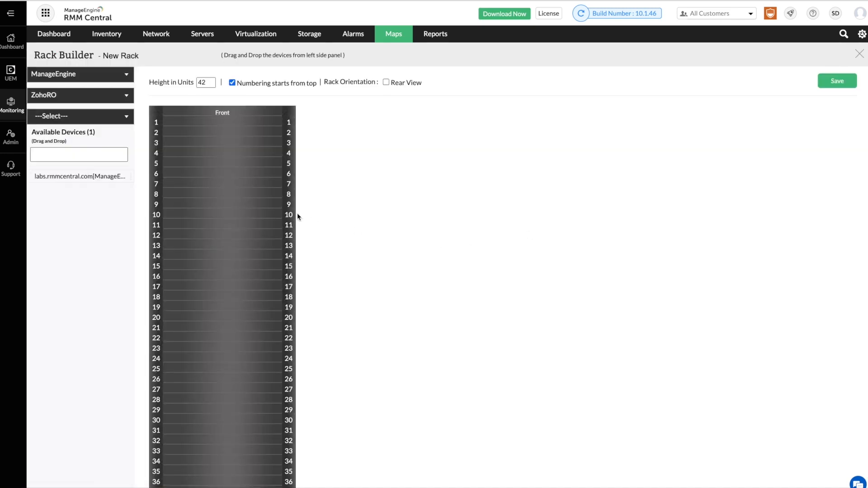
{"action": "left_click_drag", "start_coordinate": [112, 176], "coordinate": [260, 188]}
{"action": "left_click", "coordinate": [279, 183]}
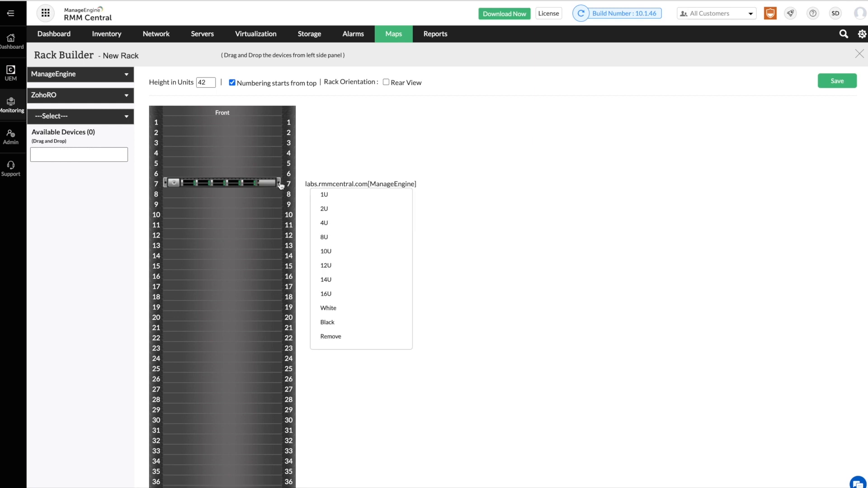
{"action": "left_click", "coordinate": [328, 251]}
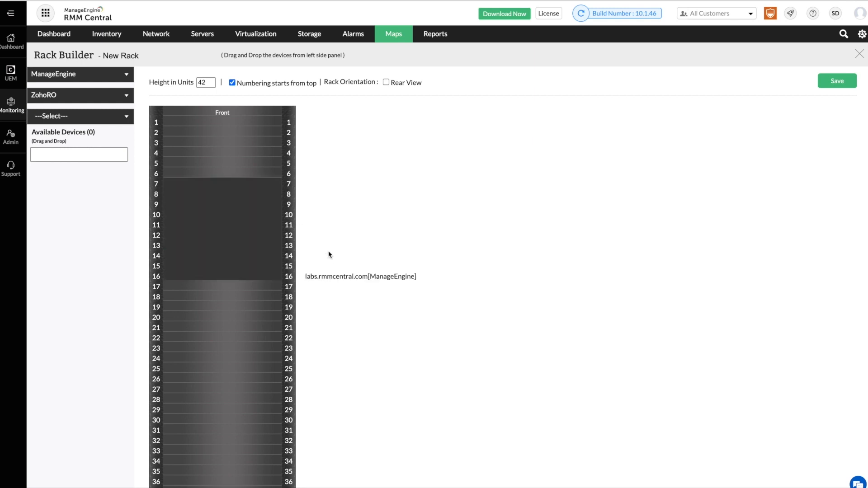
{"action": "left_click", "coordinate": [386, 83]}
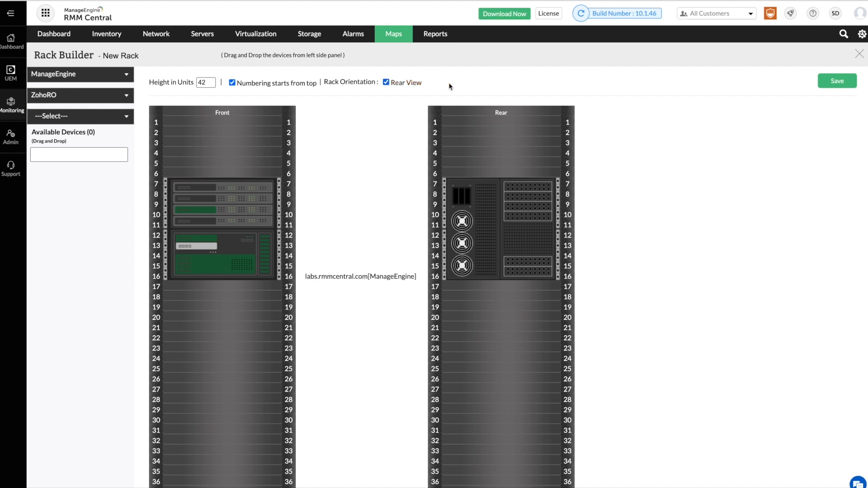
{"action": "left_click", "coordinate": [840, 82]}
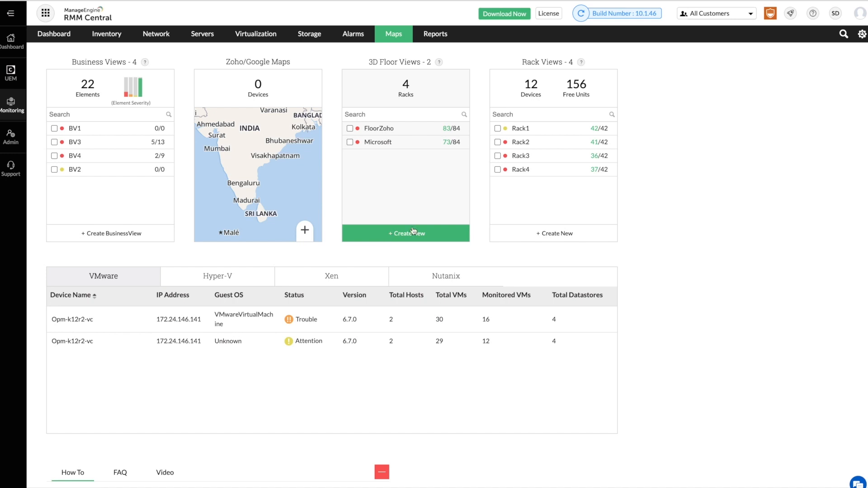
Open the Devices Availability report from the Availability and Response reports.
{"action": "left_click", "coordinate": [442, 37]}
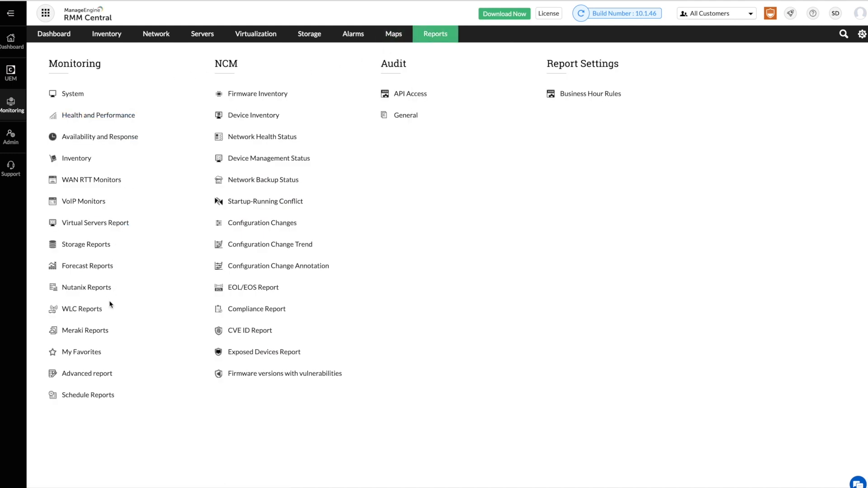
{"action": "left_click", "coordinate": [107, 376]}
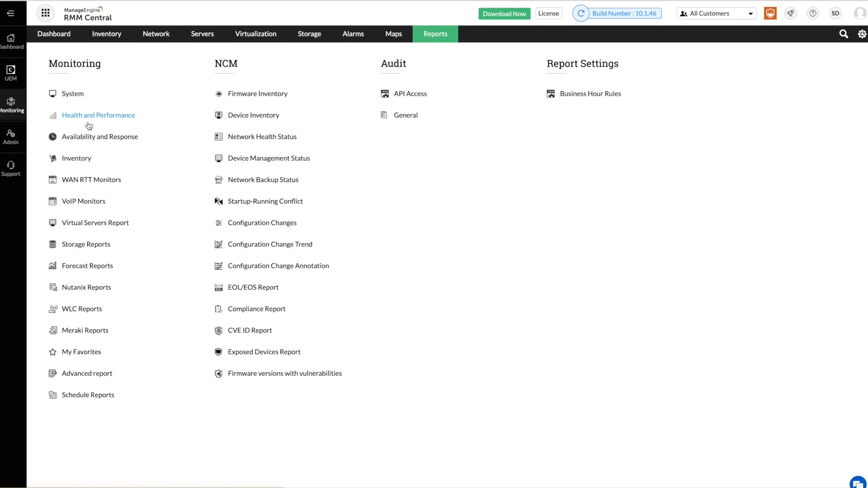
{"action": "left_click", "coordinate": [89, 138]}
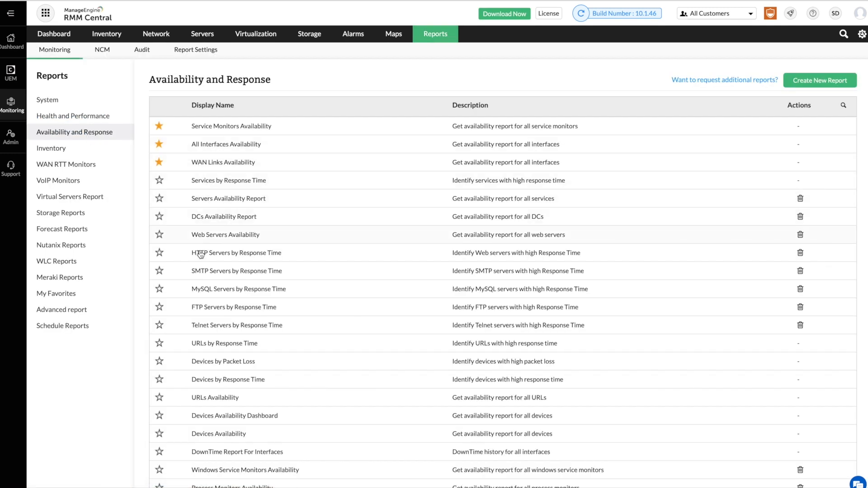
{"action": "left_click", "coordinate": [198, 434]}
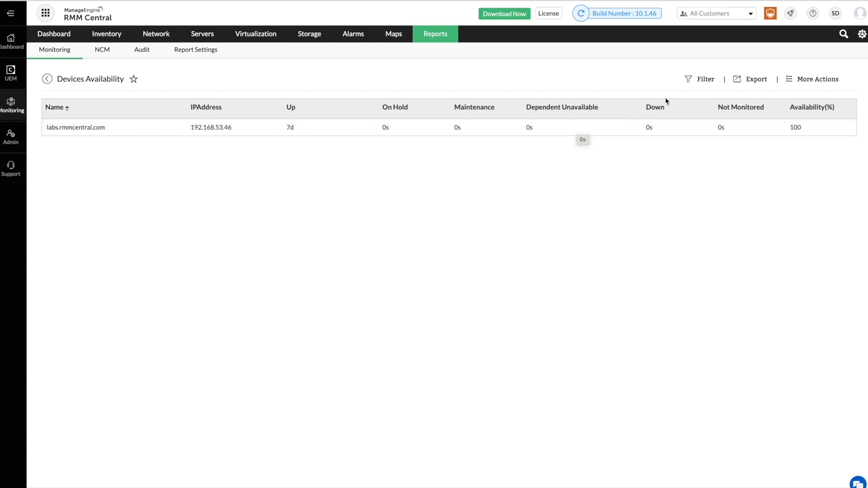
Look through the report filters: device category, Filter by, period, and customer kept as ManageEngine.
{"action": "left_click", "coordinate": [689, 82]}
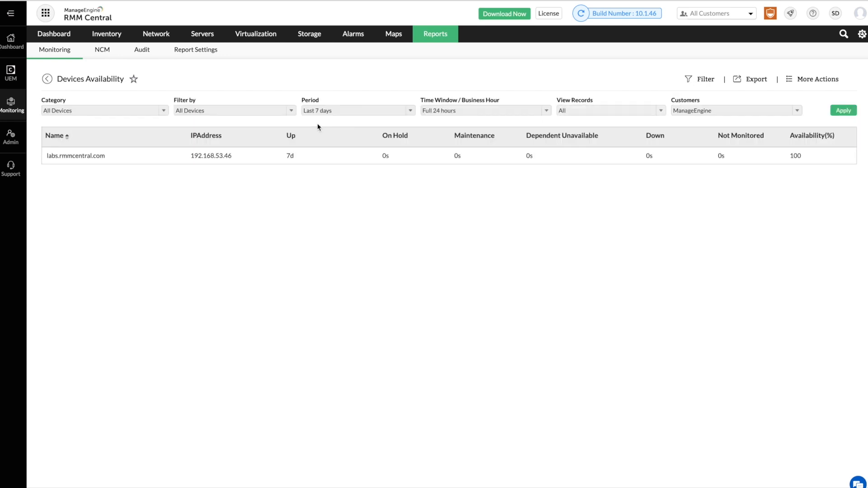
{"action": "left_click", "coordinate": [156, 111]}
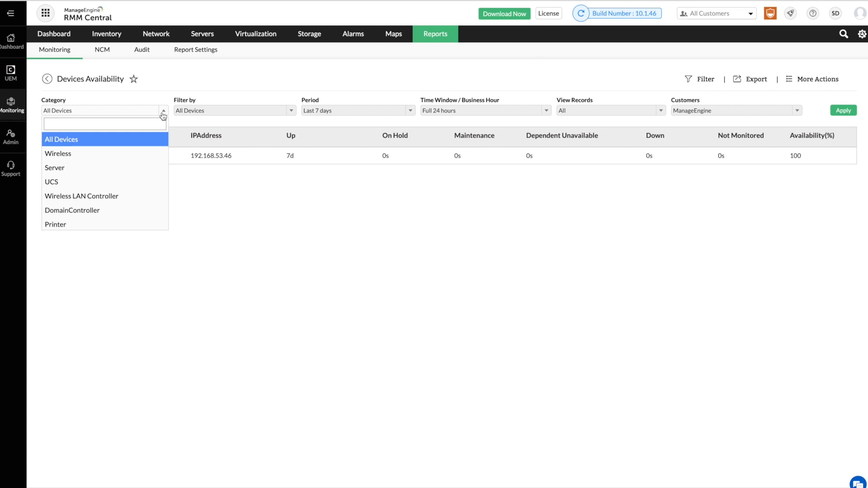
{"action": "left_click", "coordinate": [196, 113]}
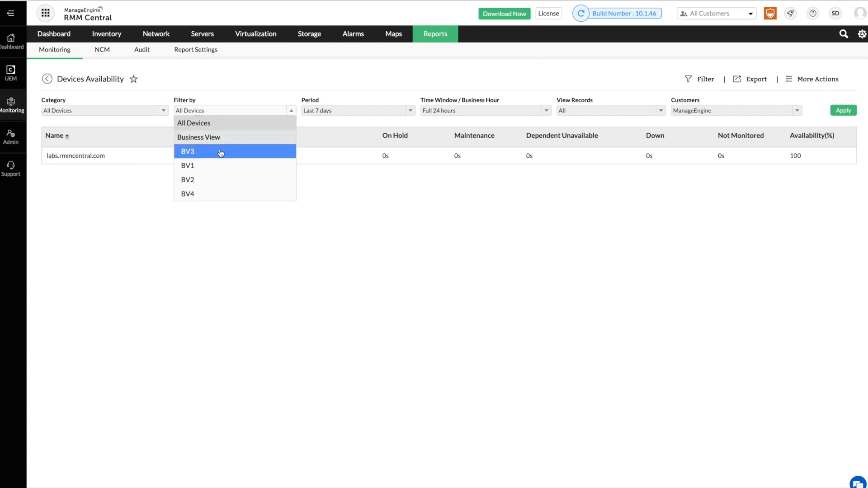
{"action": "left_click", "coordinate": [319, 112]}
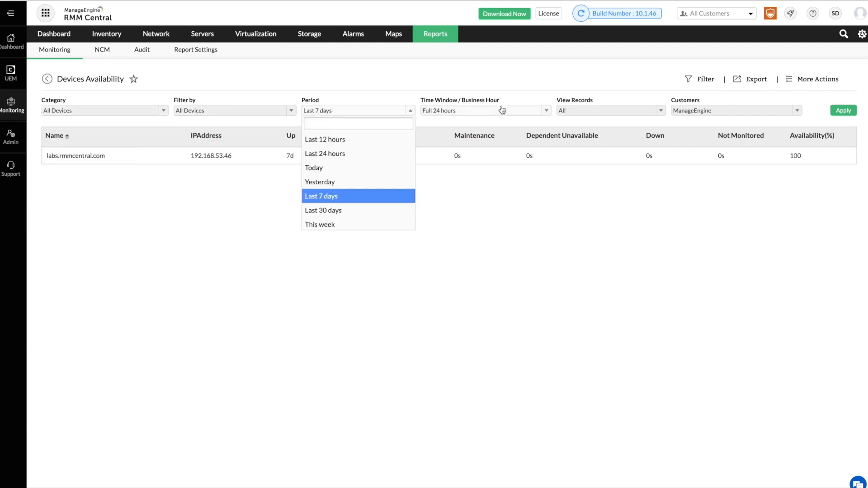
{"action": "left_click", "coordinate": [686, 111]}
{"action": "left_click", "coordinate": [686, 111]}
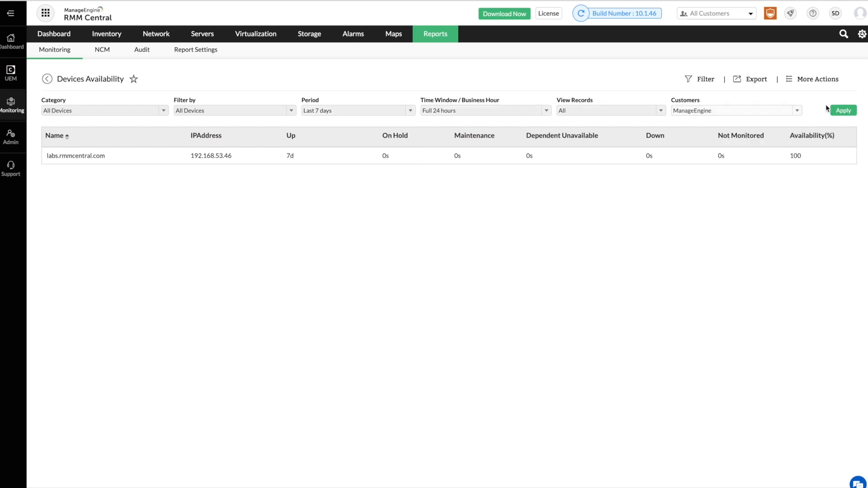
Check the export formats and further actions, then go to the Advanced report page.
{"action": "left_click", "coordinate": [739, 81]}
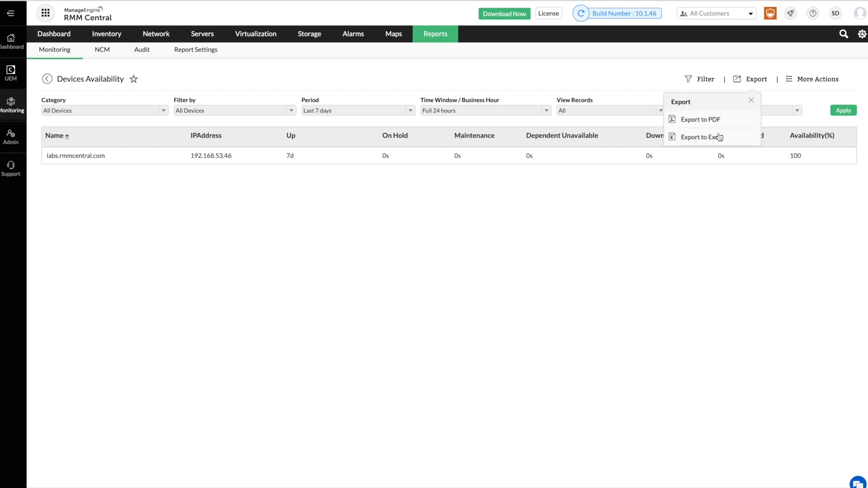
{"action": "left_click", "coordinate": [789, 82]}
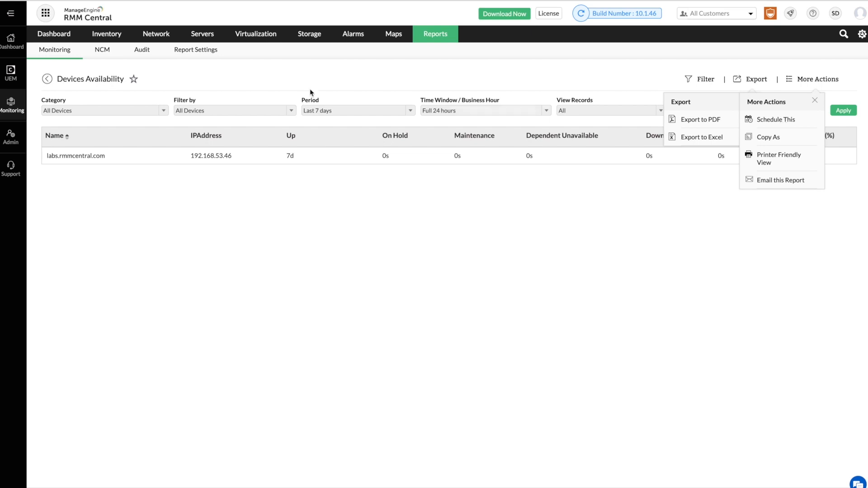
{"action": "left_click", "coordinate": [49, 80]}
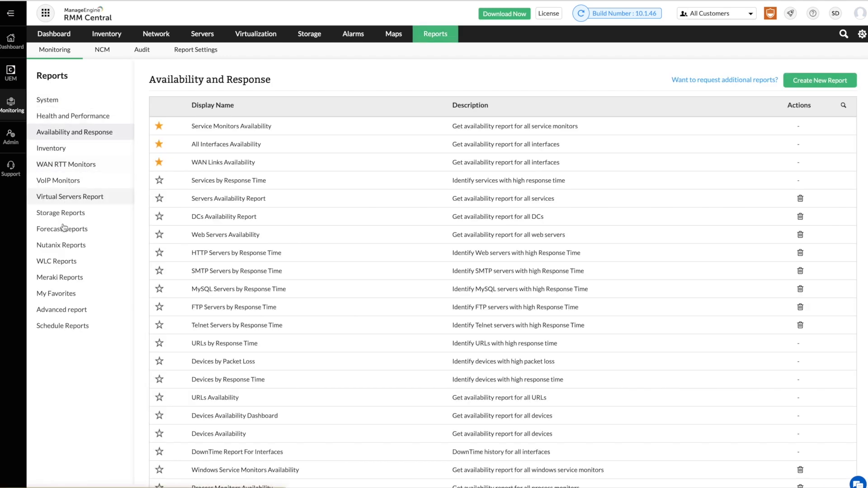
{"action": "left_click", "coordinate": [62, 310]}
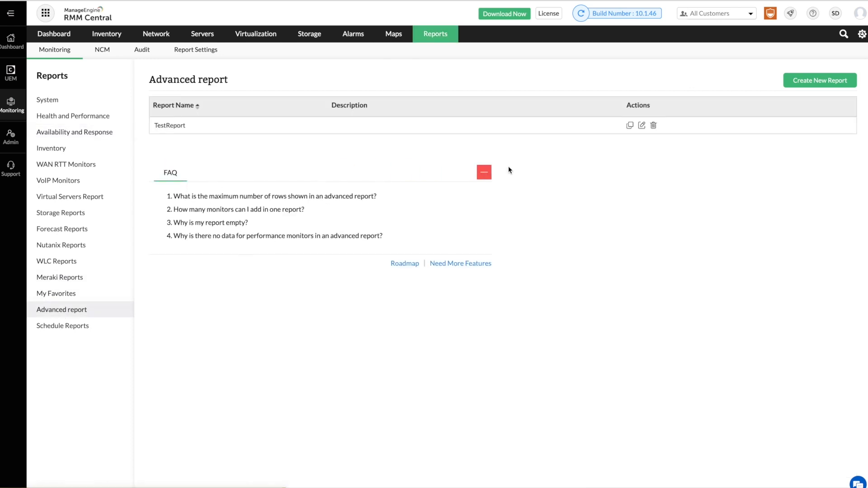
Start a new advanced report and add the Device Name, Category and IP Address columns.
{"action": "left_click", "coordinate": [820, 81]}
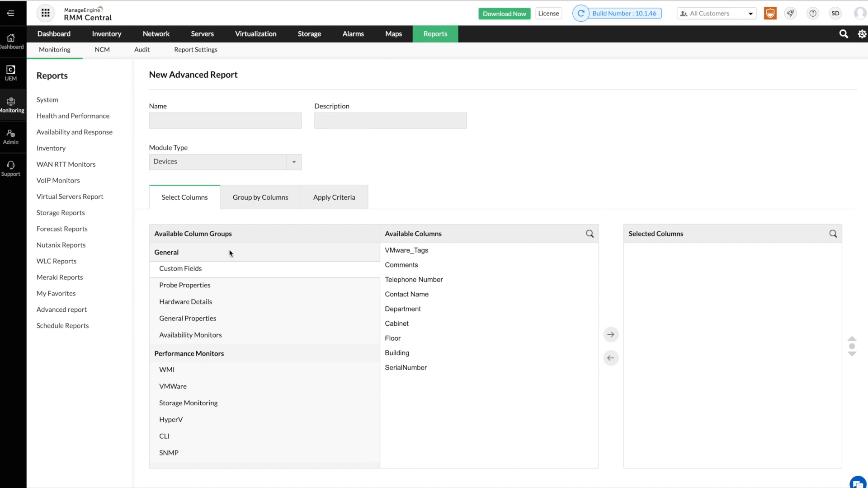
{"action": "scroll", "coordinate": [230, 267], "scroll_direction": "down", "scroll_amount": 1}
{"action": "scroll", "coordinate": [230, 267], "scroll_direction": "up", "scroll_amount": 1}
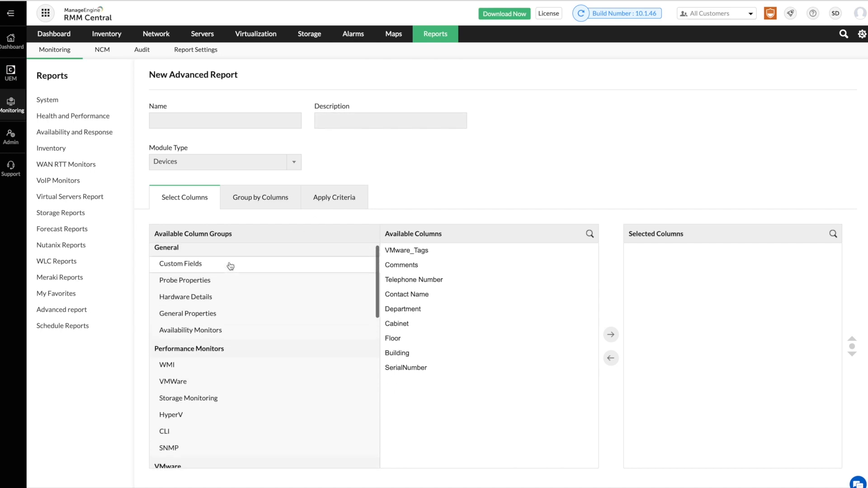
{"action": "left_click", "coordinate": [204, 314]}
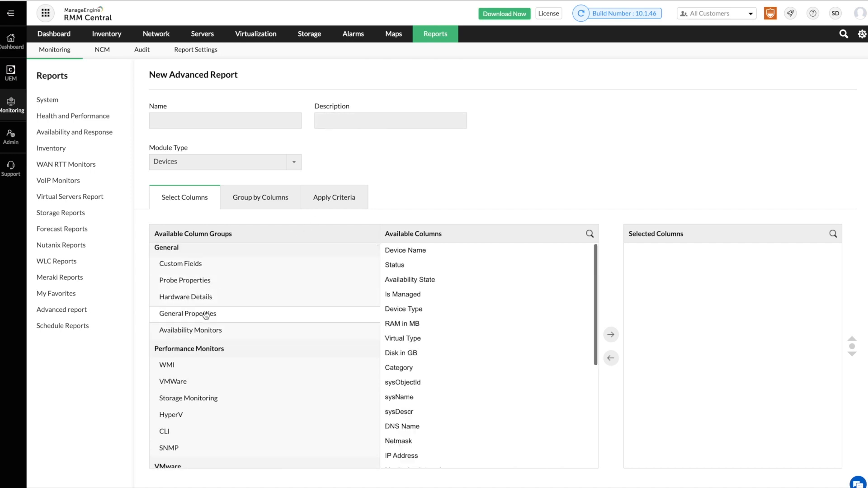
{"action": "left_click", "coordinate": [412, 252]}
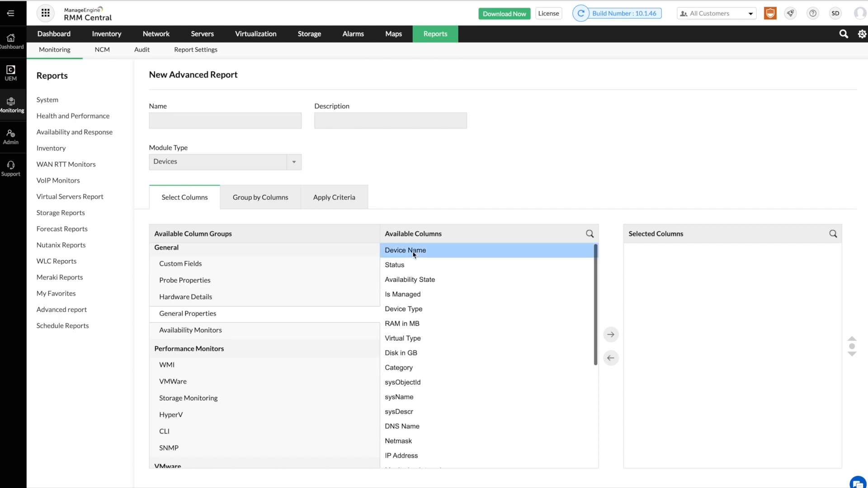
{"action": "left_click", "coordinate": [610, 336]}
{"action": "left_click", "coordinate": [412, 357]}
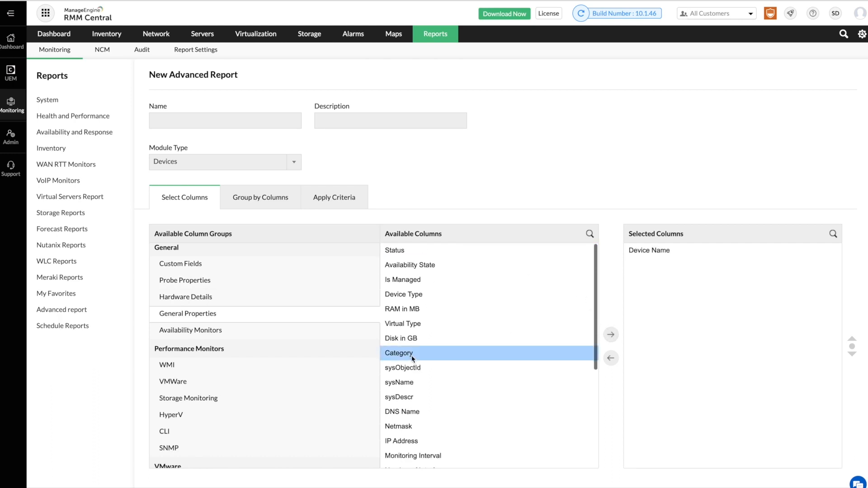
{"action": "left_click", "coordinate": [611, 335]}
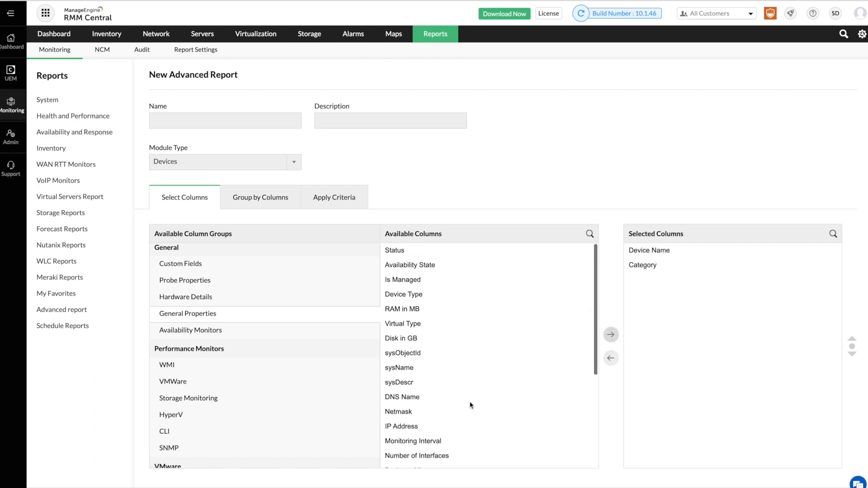
{"action": "left_click", "coordinate": [424, 427]}
{"action": "left_click", "coordinate": [610, 335]}
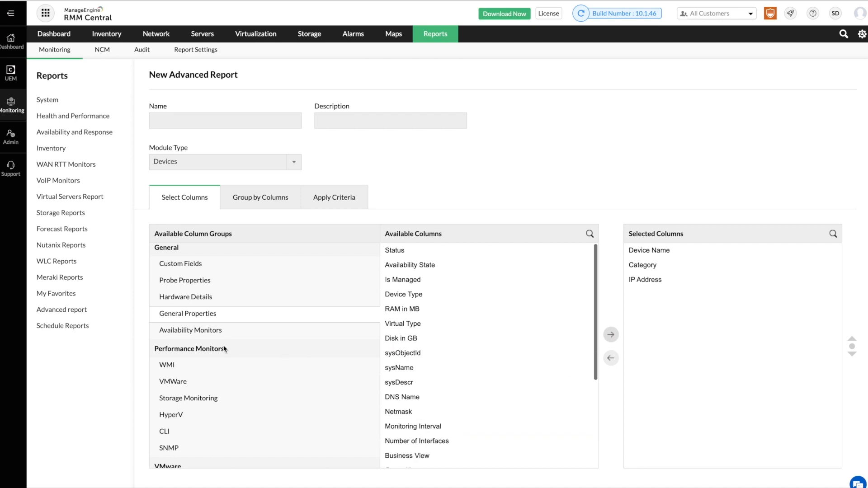
Add the Availability (%) and WMI CPU Utilization - Percentage columns to the report.
{"action": "left_click", "coordinate": [214, 334]}
{"action": "left_click", "coordinate": [438, 253]}
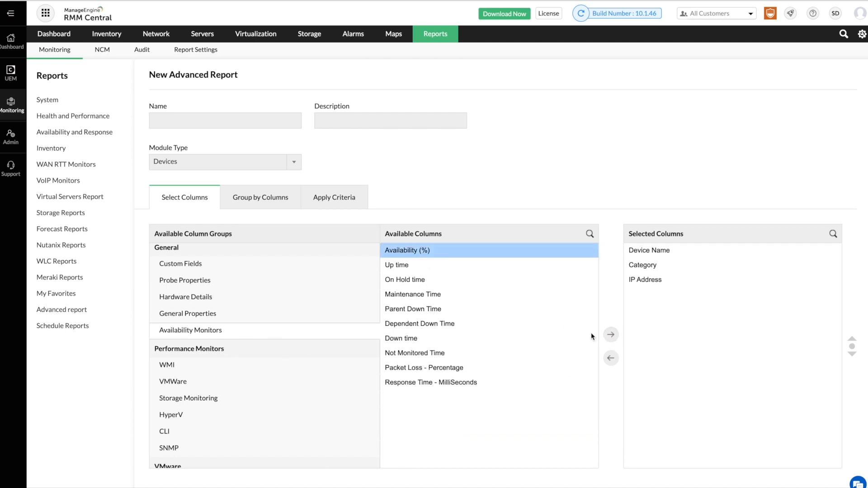
{"action": "left_click", "coordinate": [610, 335]}
{"action": "left_click", "coordinate": [206, 367]}
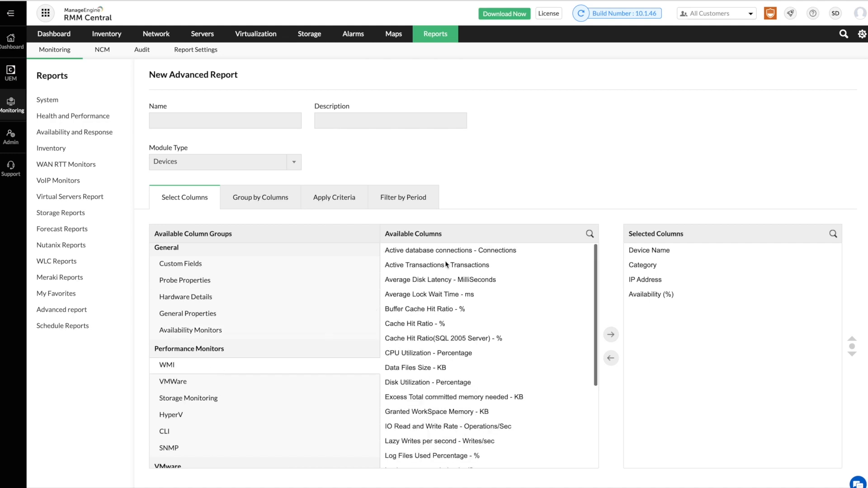
{"action": "left_click", "coordinate": [440, 353]}
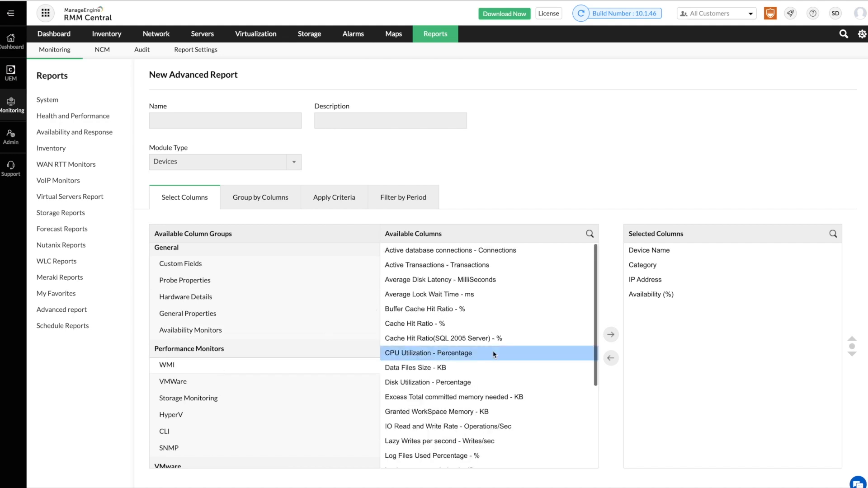
{"action": "left_click", "coordinate": [610, 335]}
{"action": "scroll", "coordinate": [316, 371], "scroll_direction": "down", "scroll_amount": 2}
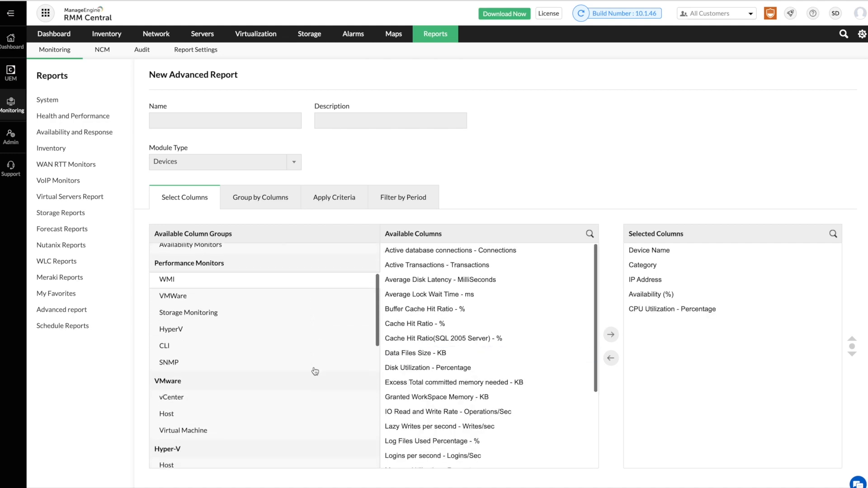
{"action": "scroll", "coordinate": [420, 402], "scroll_direction": "down", "scroll_amount": 3}
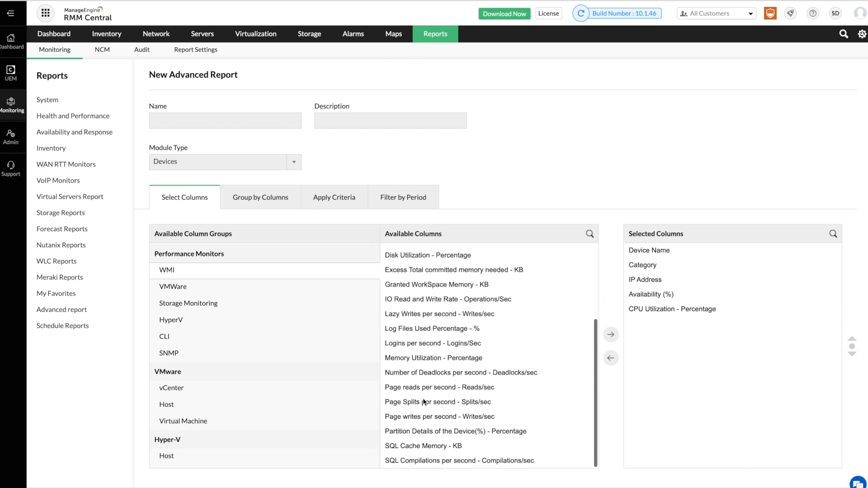
{"action": "scroll", "coordinate": [424, 401], "scroll_direction": "up", "scroll_amount": 3}
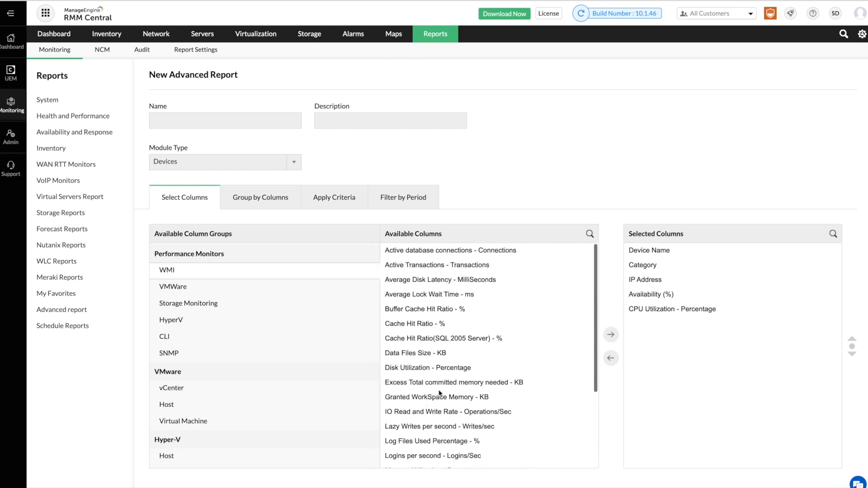
{"action": "scroll", "coordinate": [455, 370], "scroll_direction": "down", "scroll_amount": 5}
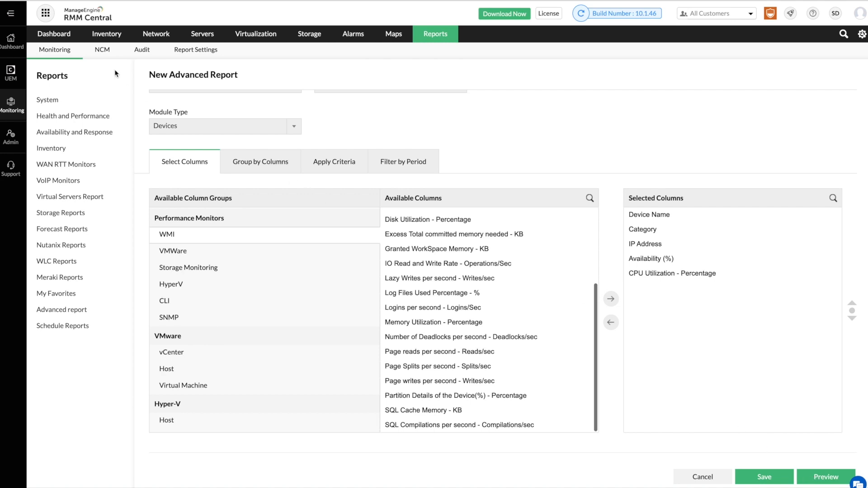
Stretch the Customer Snapshot widget to full dashboard width and save the layout.
{"action": "left_click", "coordinate": [68, 40]}
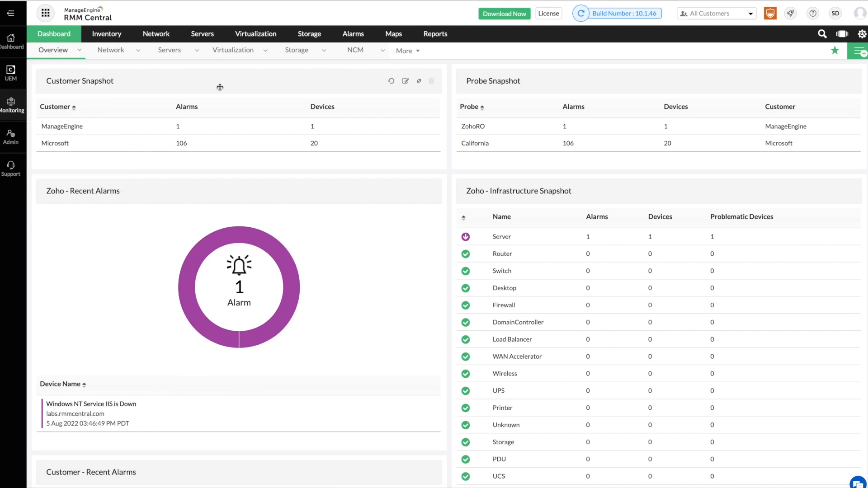
{"action": "mouse_move", "coordinate": [237, 83]}
{"action": "left_mouse_down"}
{"action": "mouse_move", "coordinate": [430, 93]}
{"action": "mouse_move", "coordinate": [349, 95]}
{"action": "mouse_move", "coordinate": [234, 77]}
{"action": "left_mouse_up"}
{"action": "left_click_drag", "start_coordinate": [444, 97], "coordinate": [552, 97]}
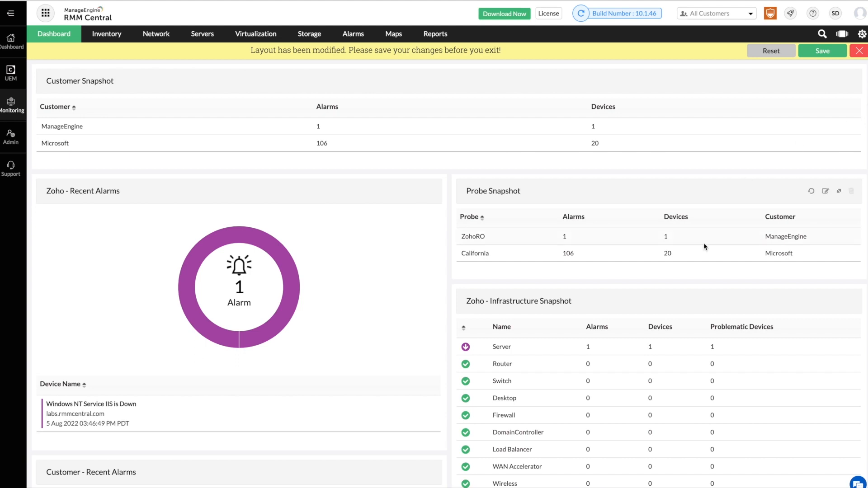
{"action": "scroll", "coordinate": [704, 246], "scroll_direction": "down", "scroll_amount": 4}
{"action": "scroll", "coordinate": [706, 247], "scroll_direction": "down", "scroll_amount": 3}
{"action": "left_click", "coordinate": [859, 52]}
Glance at My Dashboards, then swap the Custom dashboard in place of NCM.
{"action": "left_click", "coordinate": [860, 53]}
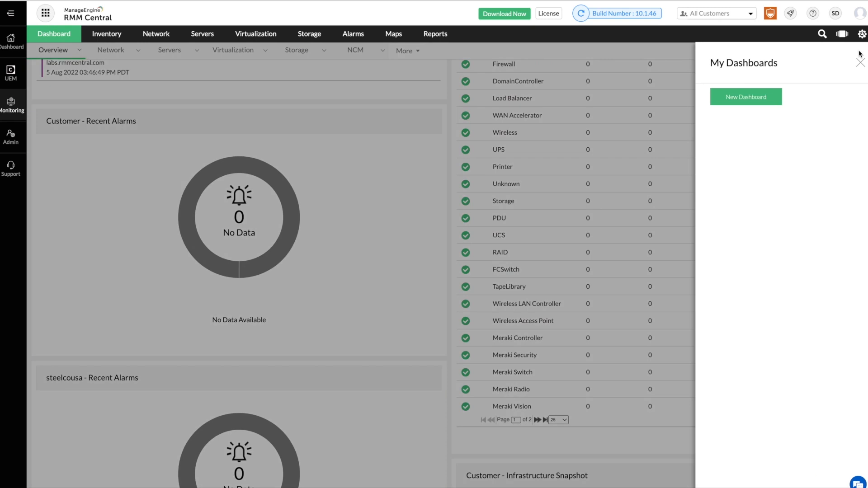
{"action": "left_click", "coordinate": [860, 63]}
{"action": "scroll", "coordinate": [757, 101], "scroll_direction": "up", "scroll_amount": 7}
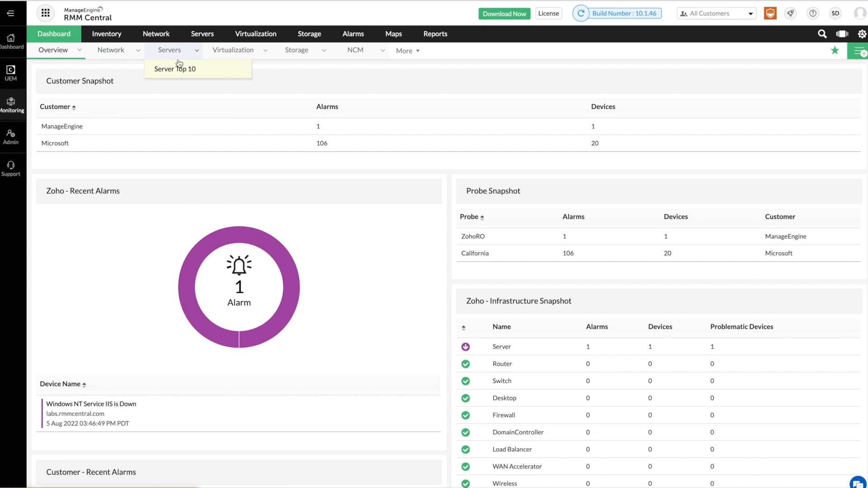
{"action": "mouse_move", "coordinate": [226, 61]}
{"action": "mouse_move", "coordinate": [426, 50]}
{"action": "left_click", "coordinate": [420, 70]}
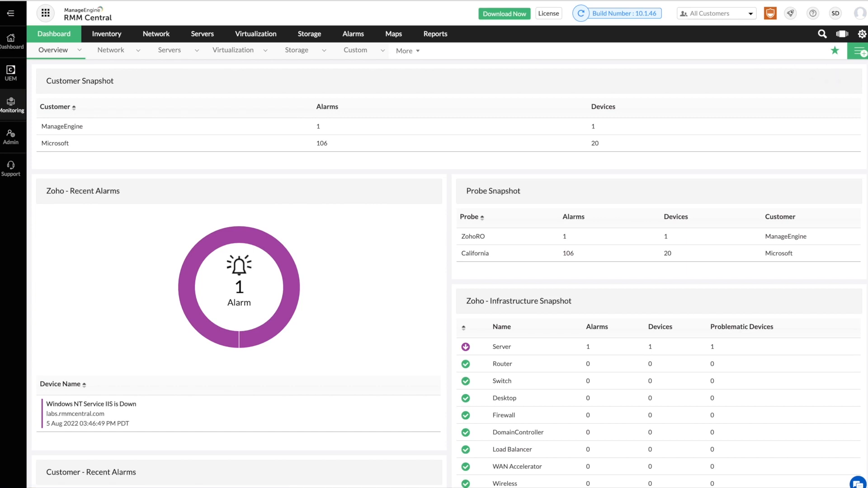
{"action": "left_click", "coordinate": [859, 51]}
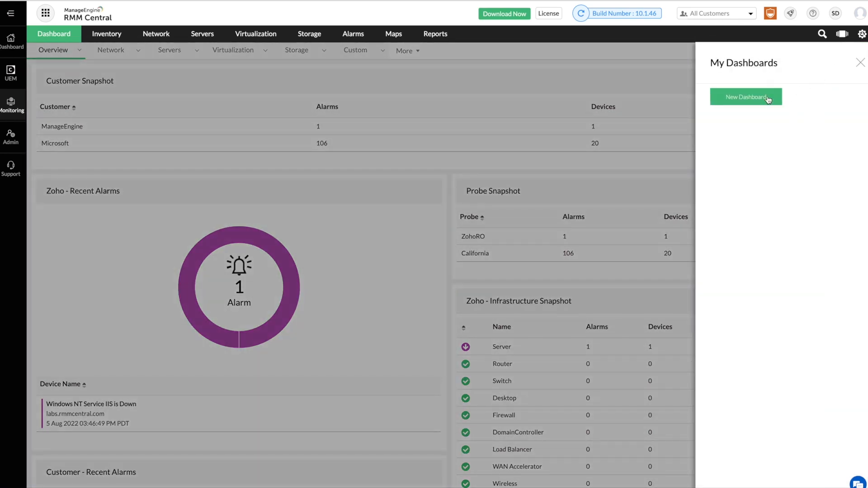
{"action": "left_click", "coordinate": [767, 97]}
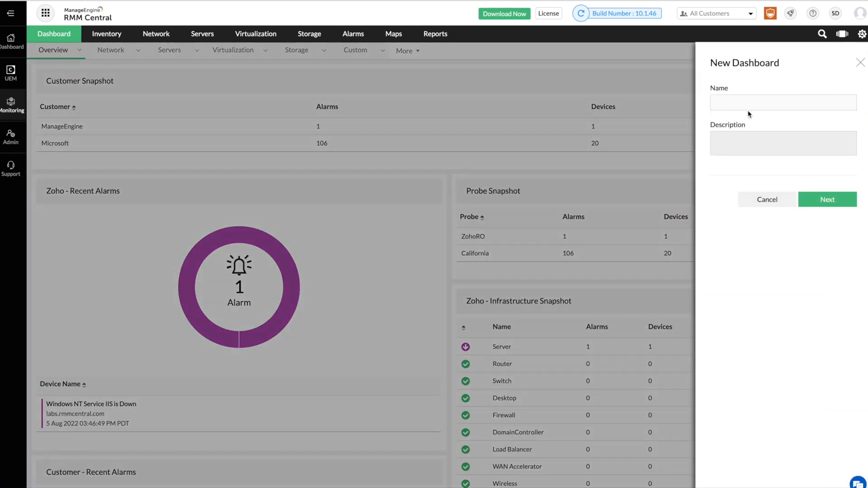
{"action": "type", "text": "Branch Office dashboard"}
{"action": "left_click", "coordinate": [813, 202]}
{"action": "scroll", "coordinate": [536, 269], "scroll_direction": "down", "scroll_amount": 3}
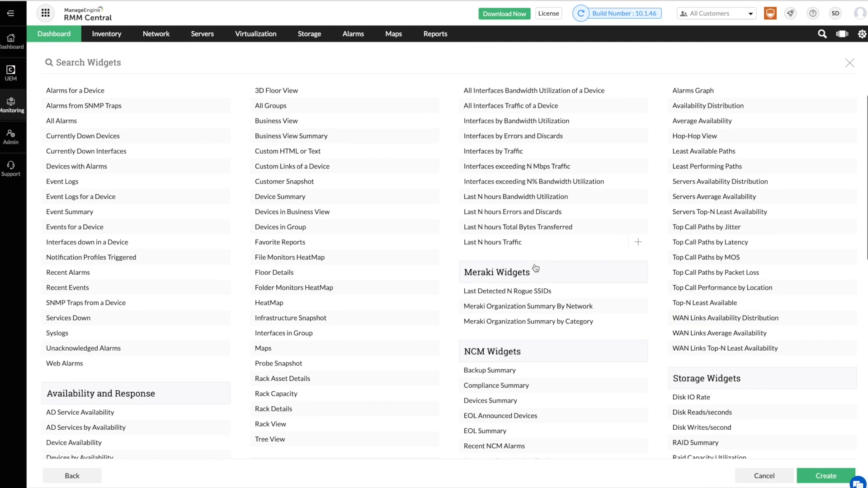
{"action": "scroll", "coordinate": [536, 268], "scroll_direction": "down", "scroll_amount": 8}
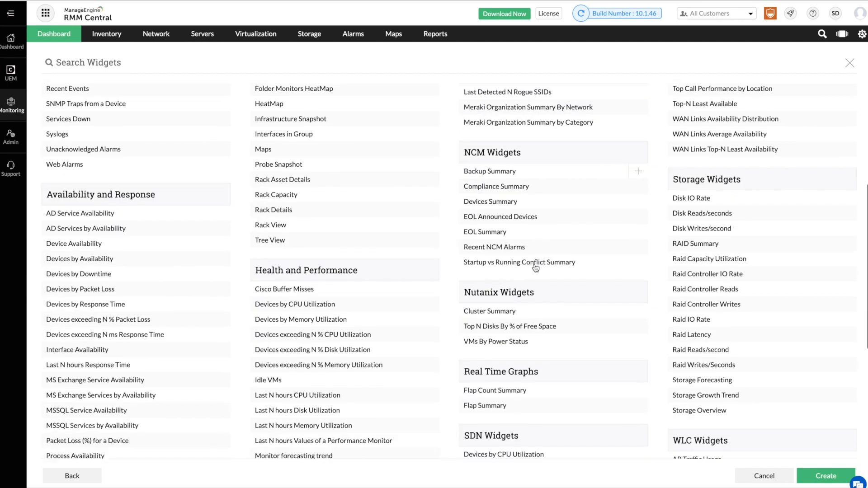
{"action": "scroll", "coordinate": [534, 267], "scroll_direction": "down", "scroll_amount": 2}
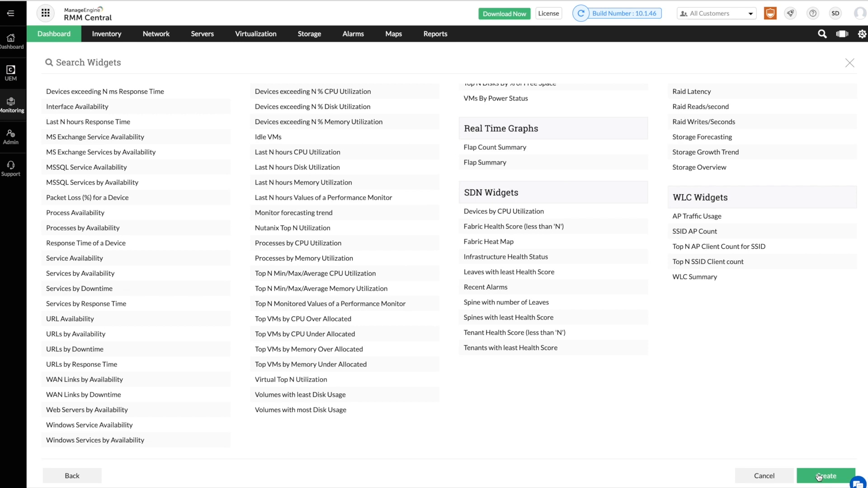
{"action": "left_click", "coordinate": [766, 476]}
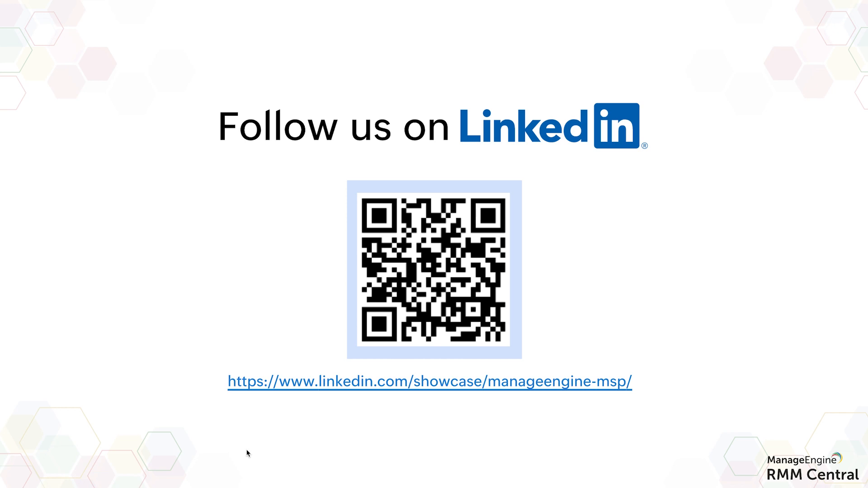
Advance to the 'Would you like a personalized product walkthrough?' slide.
{"action": "key", "text": "Right"}
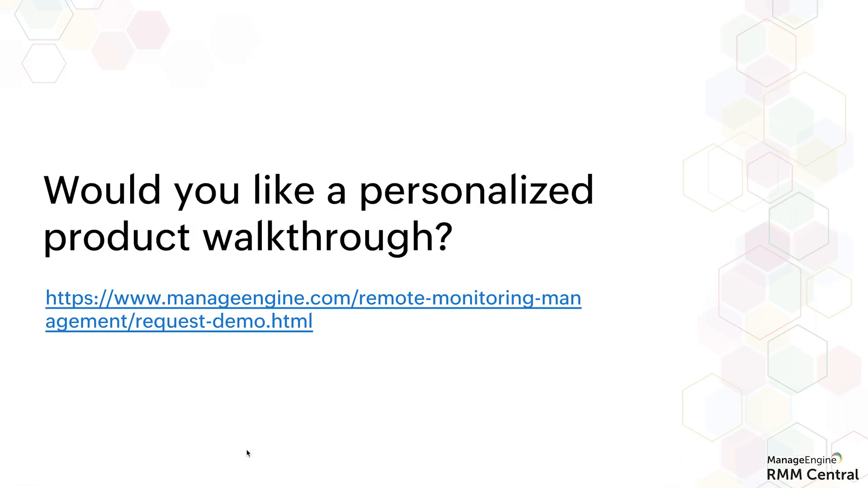